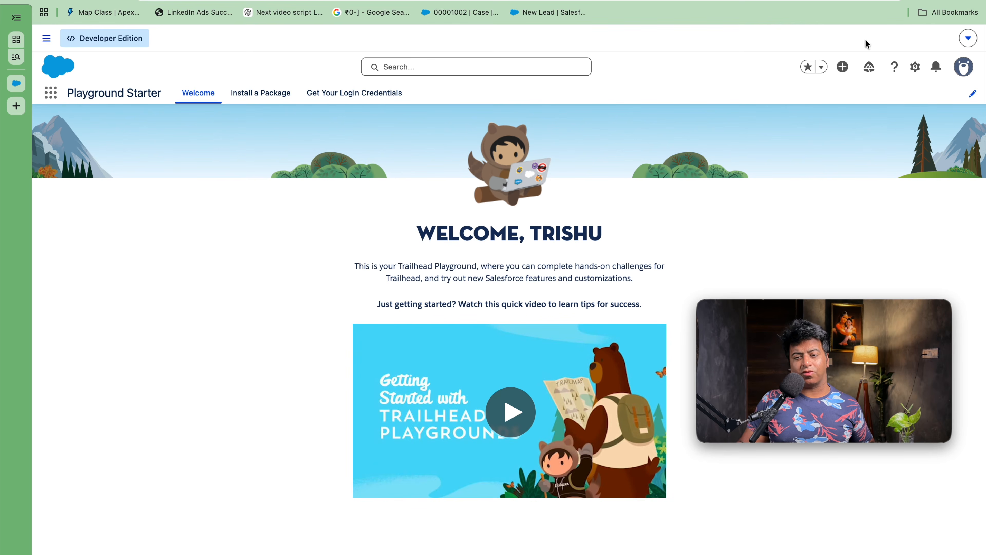
Step: Open Setup in a new tab and go to Sharing Settings via a Quick Find search for 'Sharing s'
{"action": "left_click", "coordinate": [915, 66]}
{"action": "left_click", "coordinate": [880, 123]}
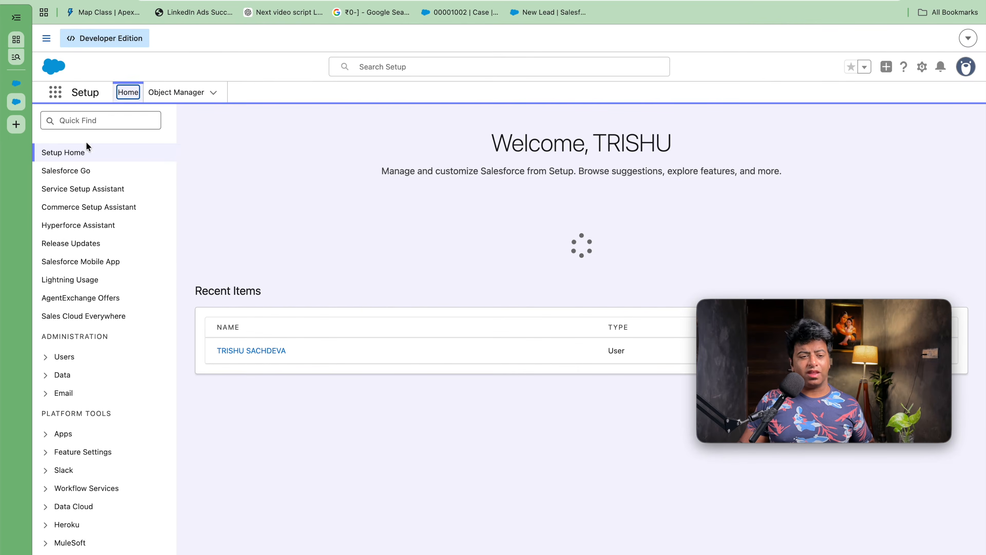
{"action": "left_click", "coordinate": [99, 123]}
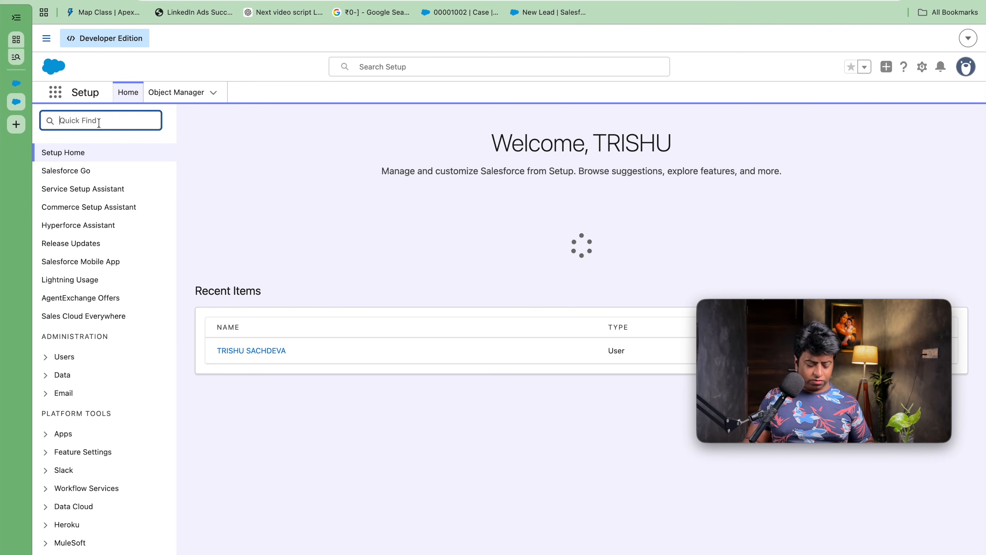
{"action": "type", "text": "Sharing s"}
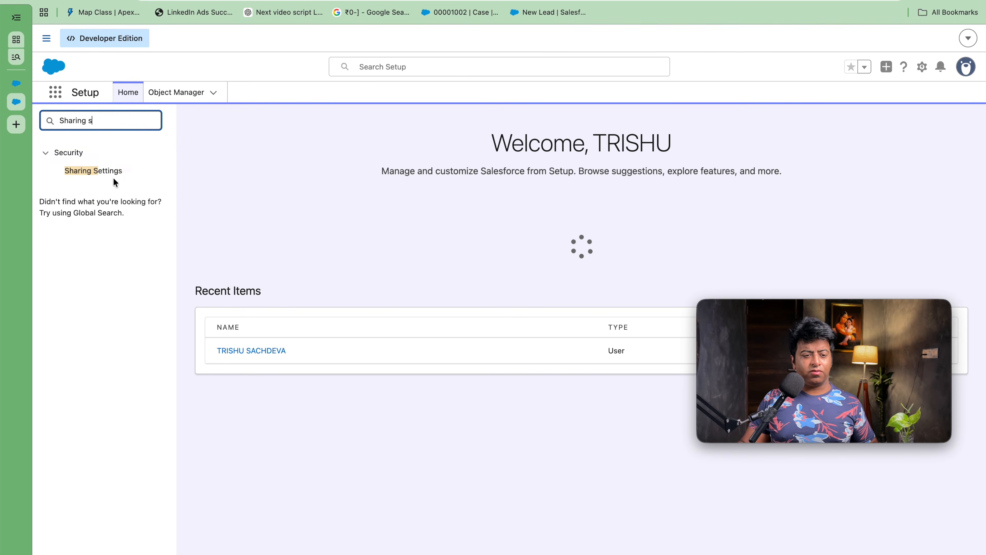
{"action": "left_click", "coordinate": [111, 175]}
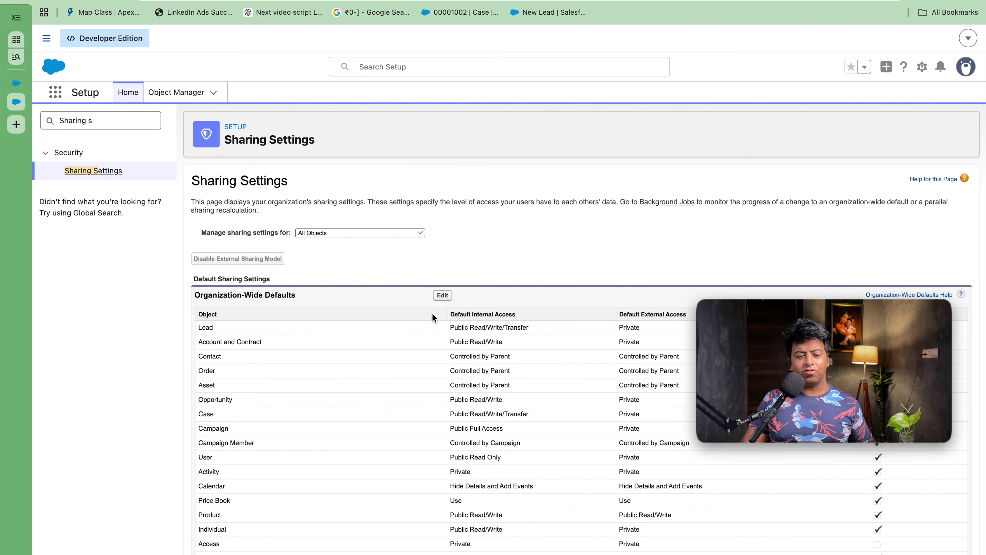
Step: Dismiss the notification prompt and put the Organization-Wide Defaults into edit mode
{"action": "triple_click", "coordinate": [200, 343]}
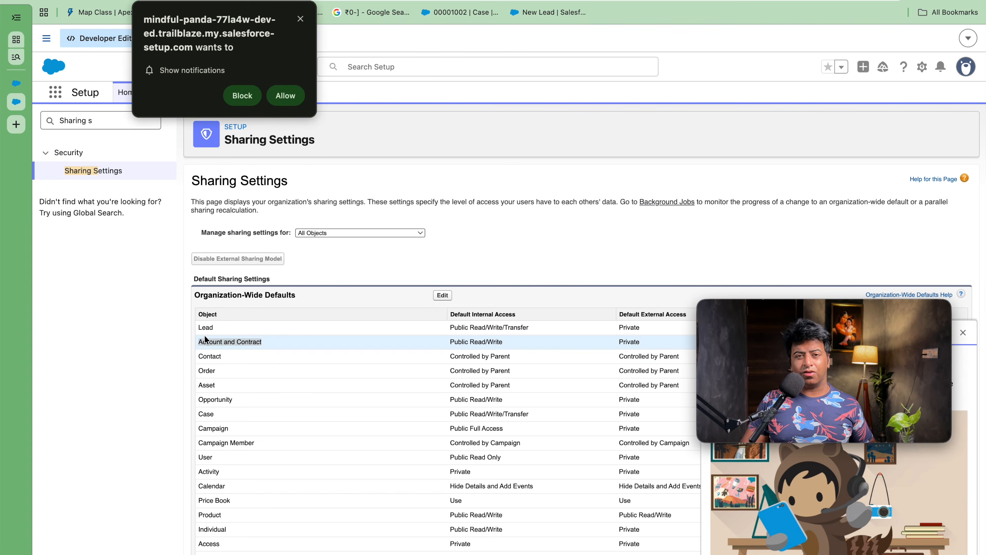
{"action": "left_click", "coordinate": [293, 95]}
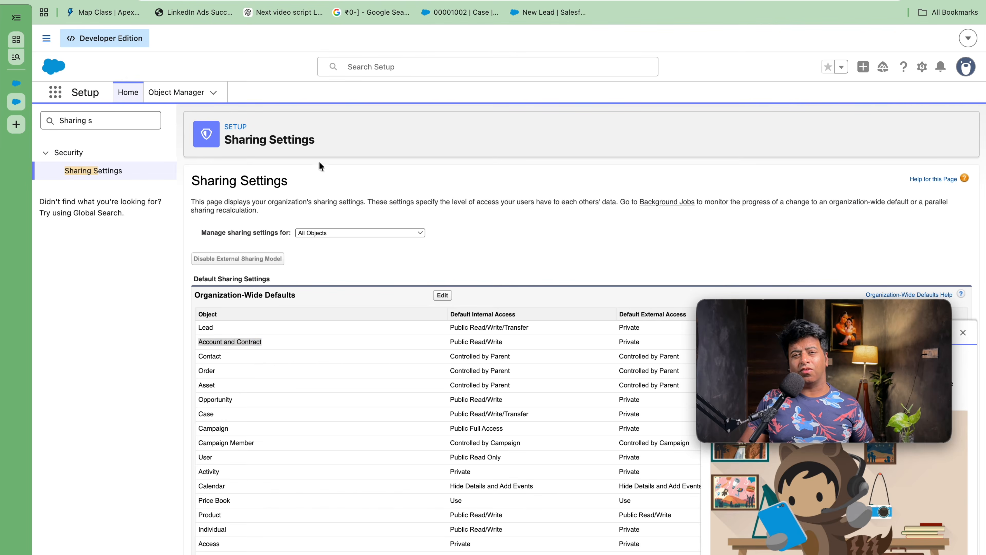
{"action": "left_click", "coordinate": [235, 341]}
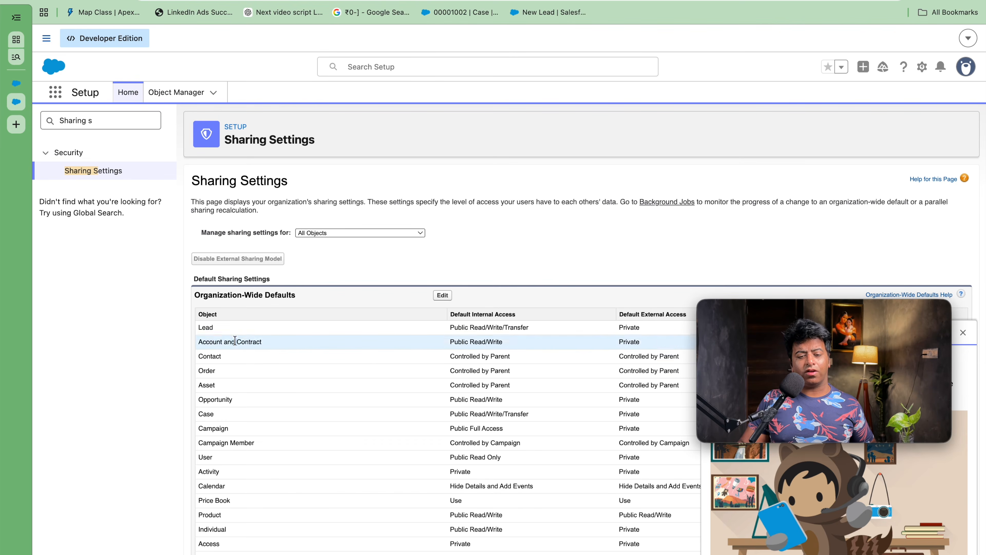
{"action": "left_click", "coordinate": [443, 295]}
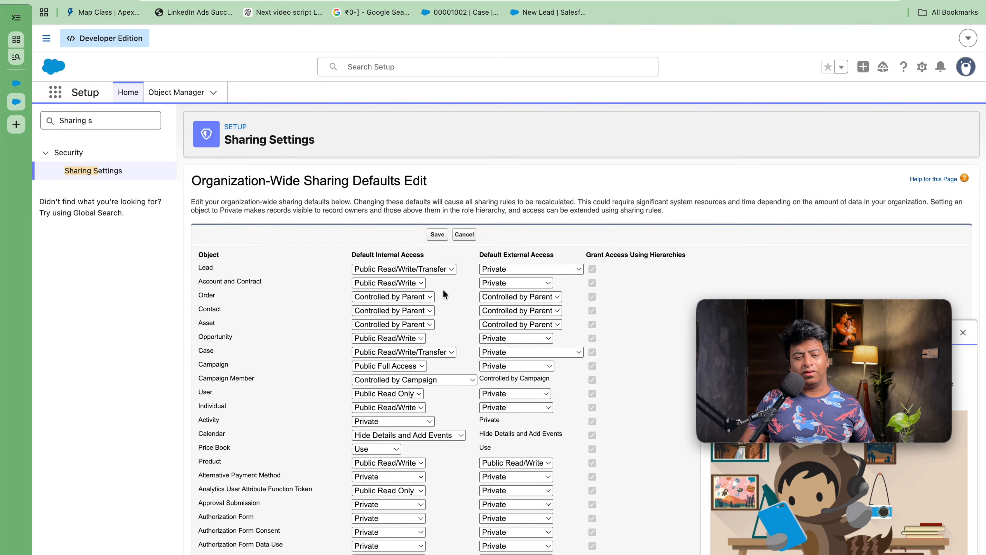
Step: Set Account and Contract internal access to Private, accept the Opportunity, Case and queue alerts, then save with recalculation
{"action": "left_click", "coordinate": [415, 283]}
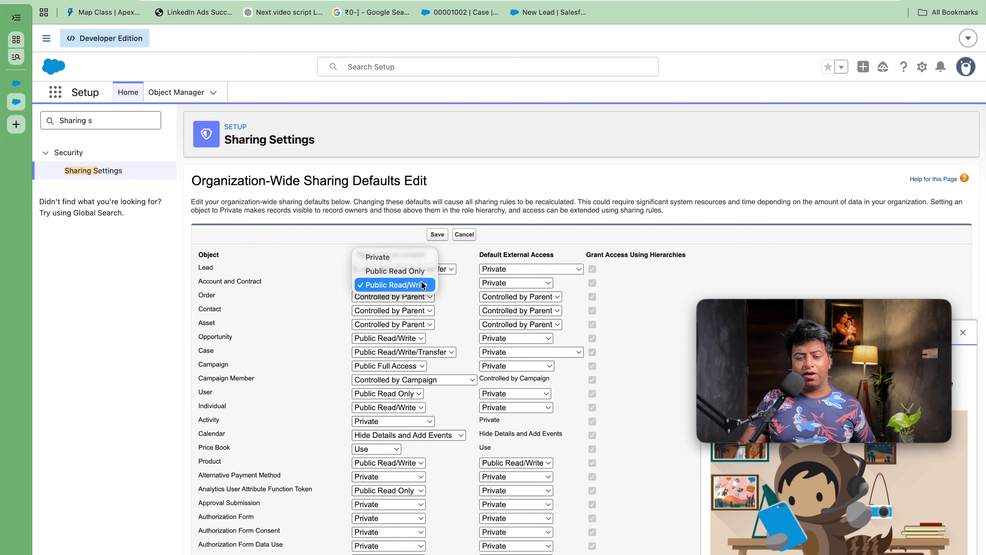
{"action": "left_click", "coordinate": [403, 252]}
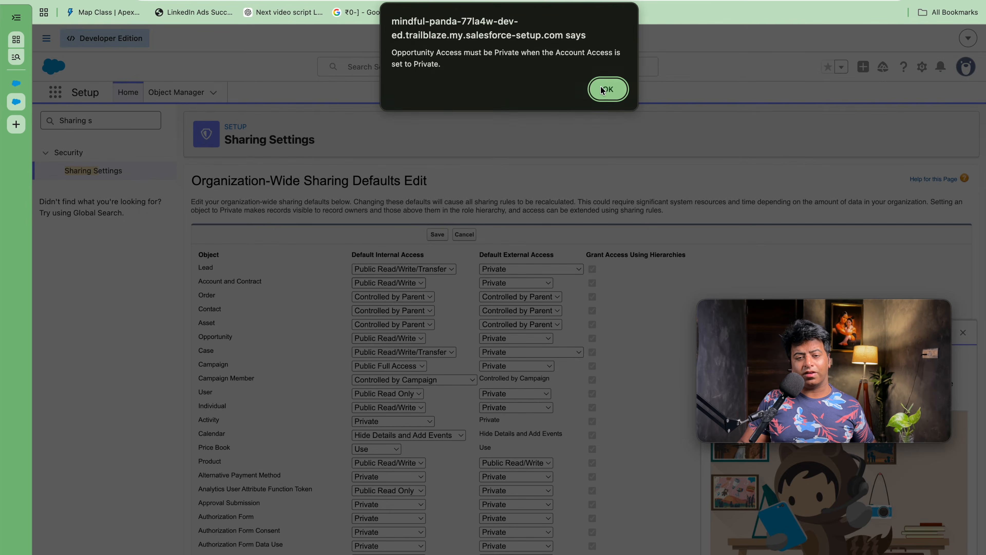
{"action": "left_click", "coordinate": [608, 88]}
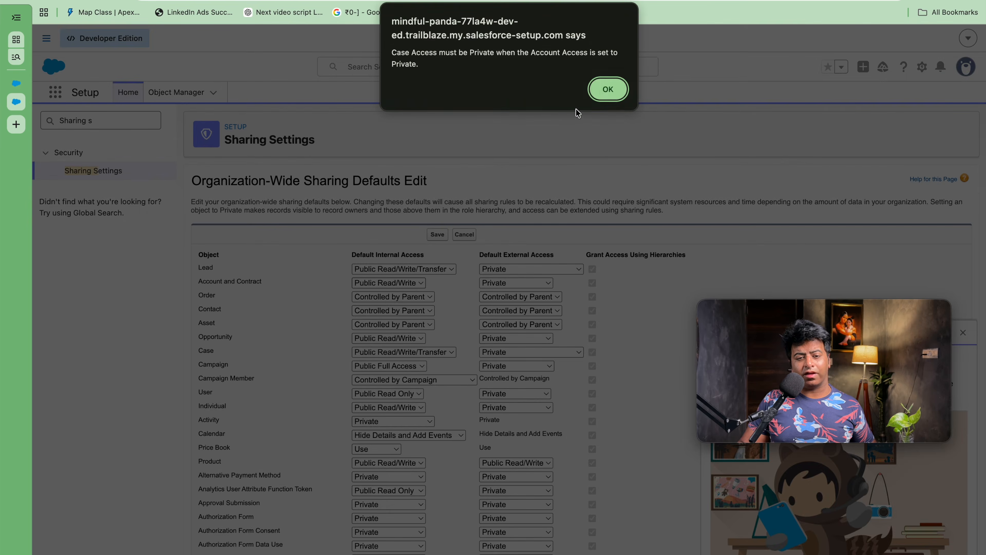
{"action": "left_click", "coordinate": [607, 89]}
{"action": "left_click", "coordinate": [608, 111]}
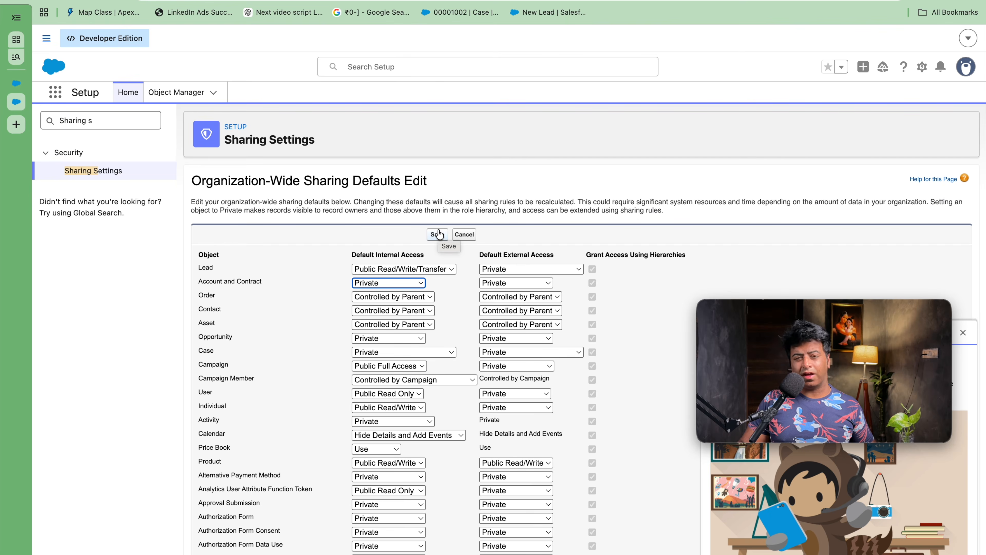
{"action": "left_click", "coordinate": [438, 234]}
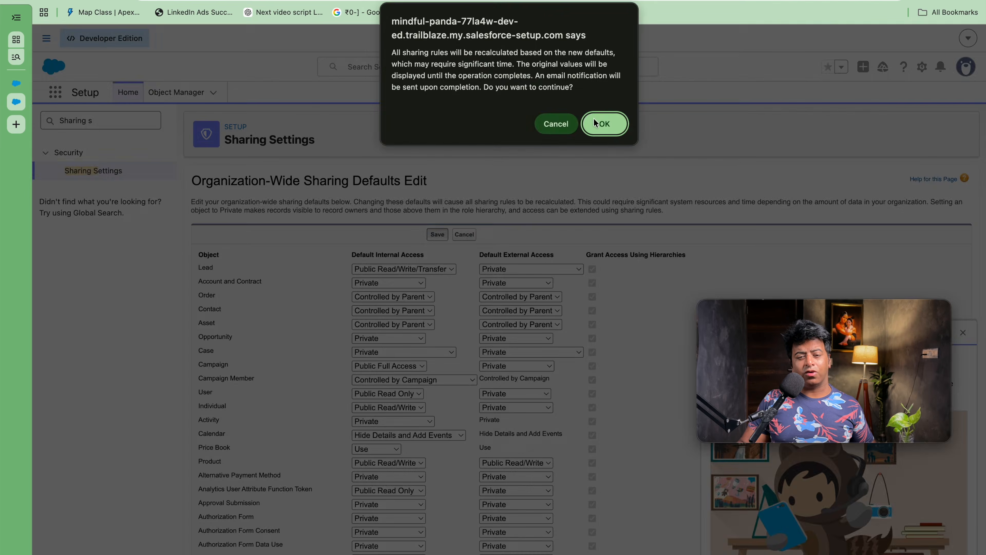
{"action": "left_click", "coordinate": [600, 127]}
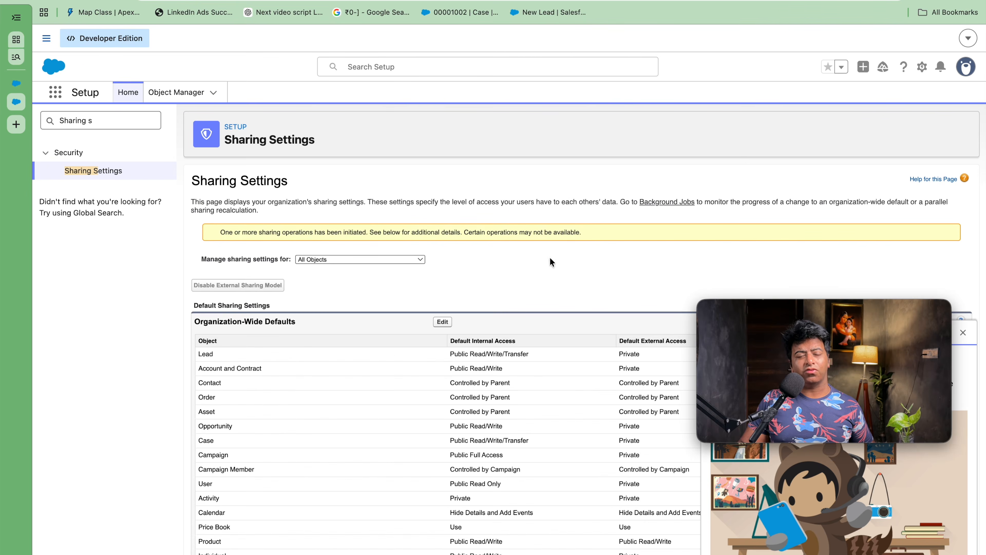
Step: Check the recalculation notice and verify the Account and Contract row now shows Private
{"action": "mouse_move", "coordinate": [694, 314]}
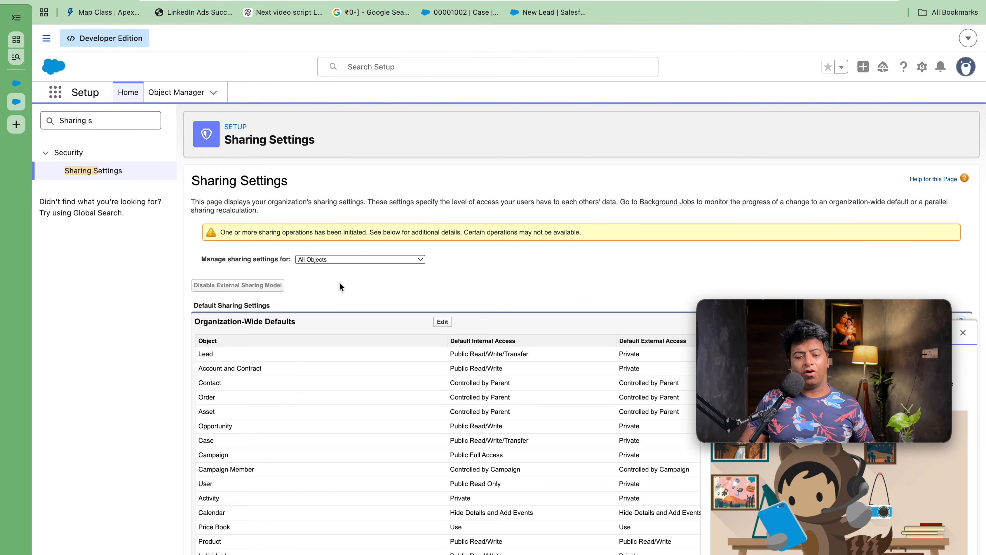
{"action": "triple_click", "coordinate": [334, 237]}
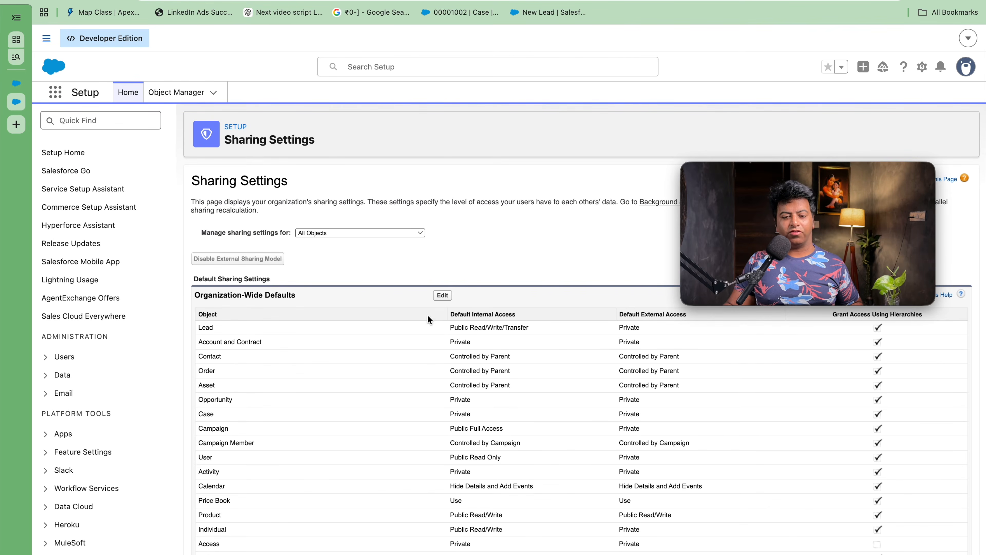
{"action": "triple_click", "coordinate": [447, 340]}
{"action": "double_click", "coordinate": [457, 342]}
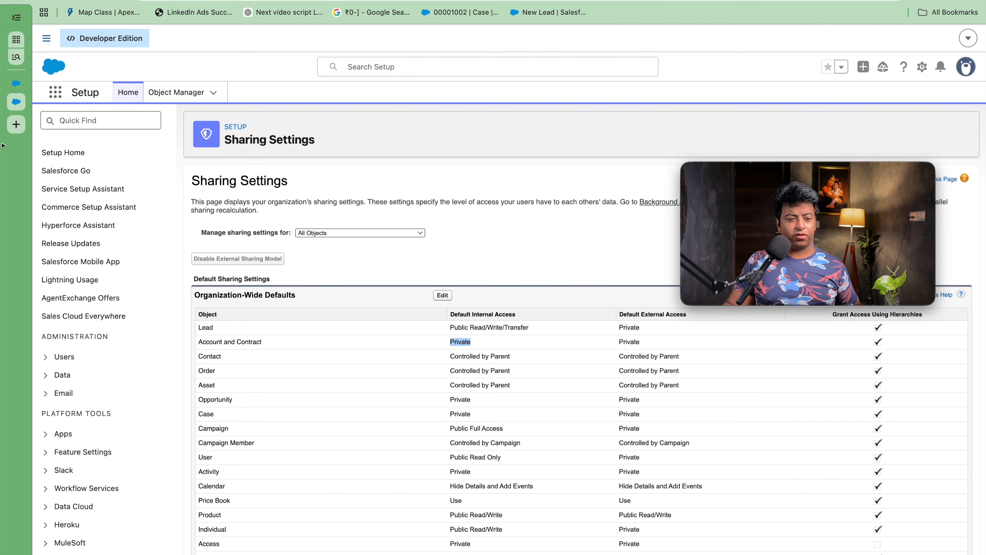
Step: Open Roles via a Quick Find search for 'Role' and expand the full hierarchy under CEO
{"action": "left_click", "coordinate": [132, 121]}
{"action": "type", "text": "Role"}
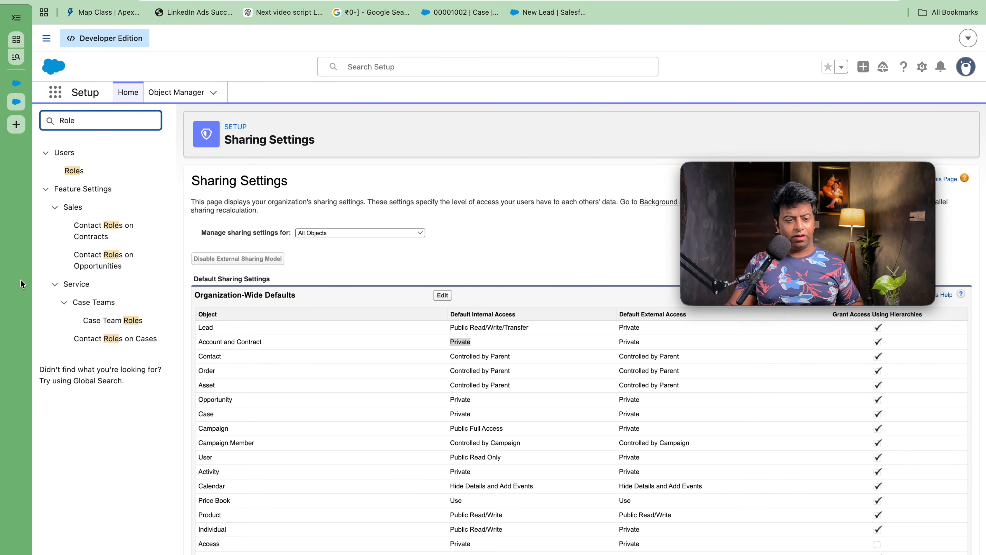
{"action": "left_click", "coordinate": [74, 171]}
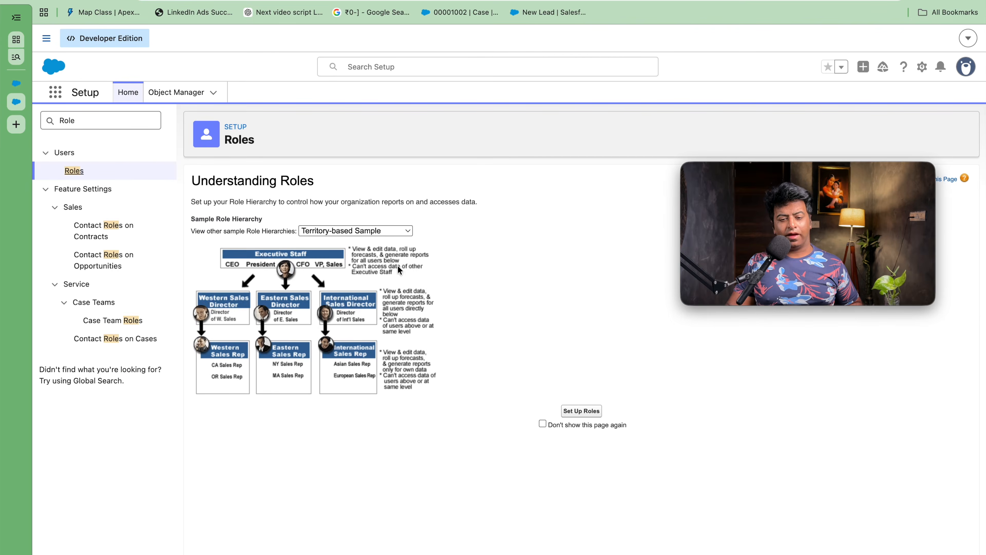
{"action": "left_click", "coordinate": [579, 411]}
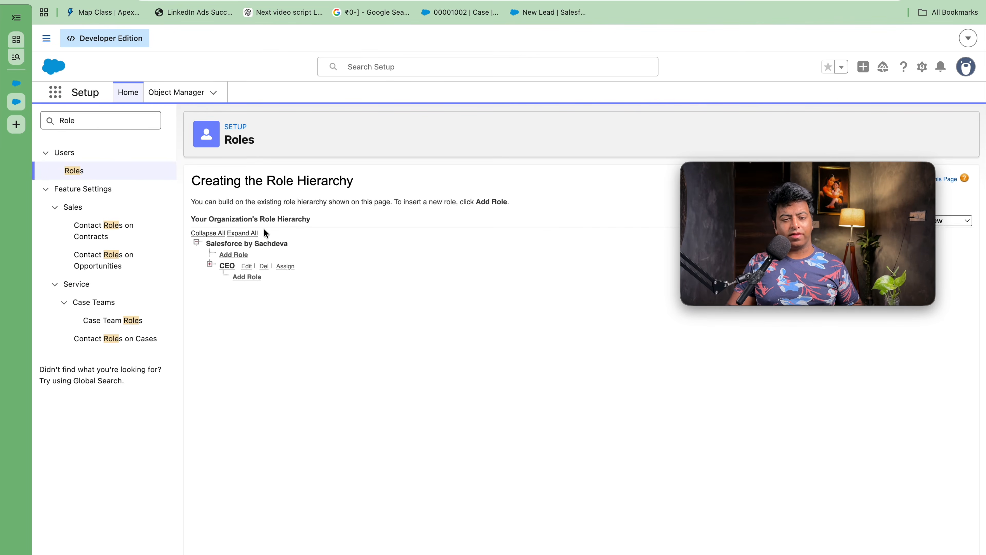
{"action": "left_click", "coordinate": [242, 233]}
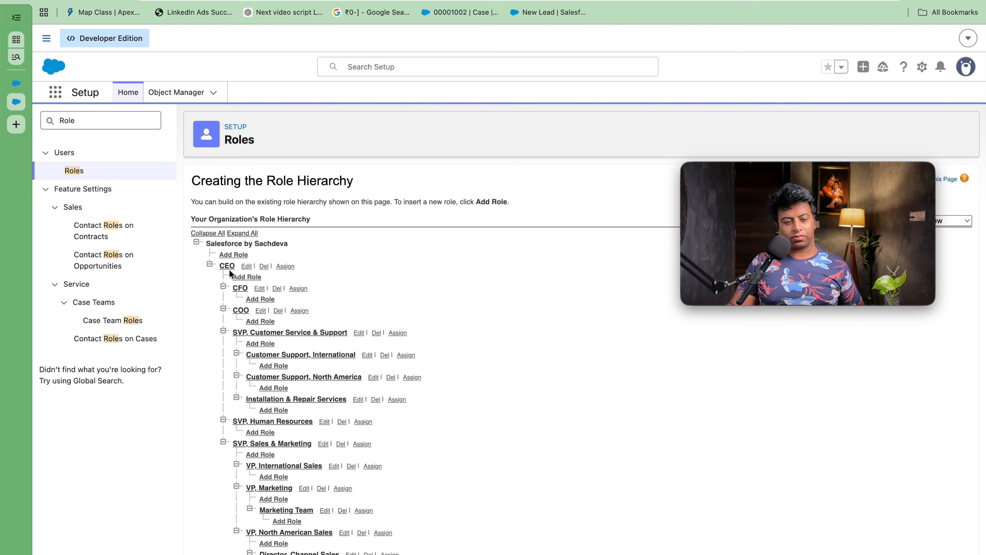
{"action": "scroll", "coordinate": [230, 273], "scroll_direction": "down", "scroll_amount": 3}
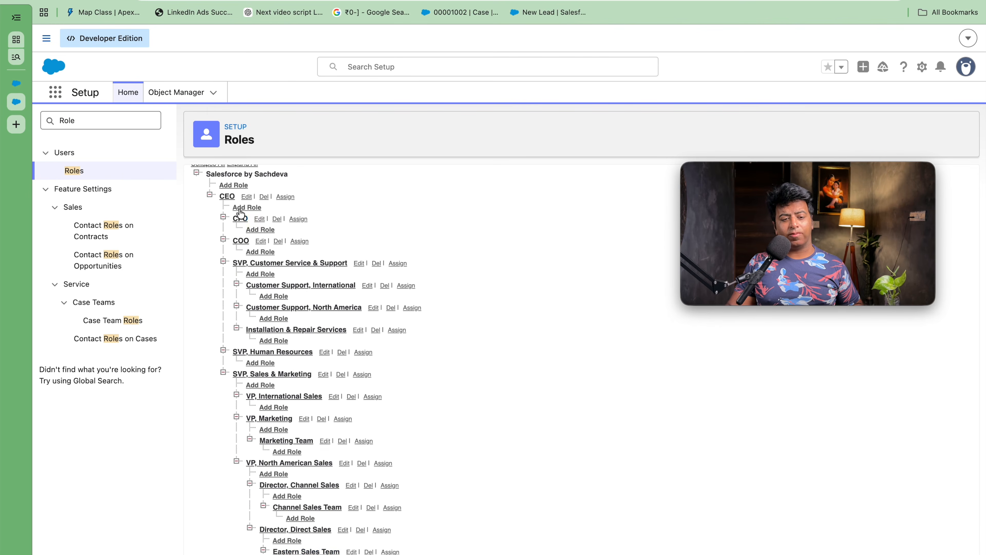
{"action": "scroll", "coordinate": [236, 220], "scroll_direction": "up", "scroll_amount": 3}
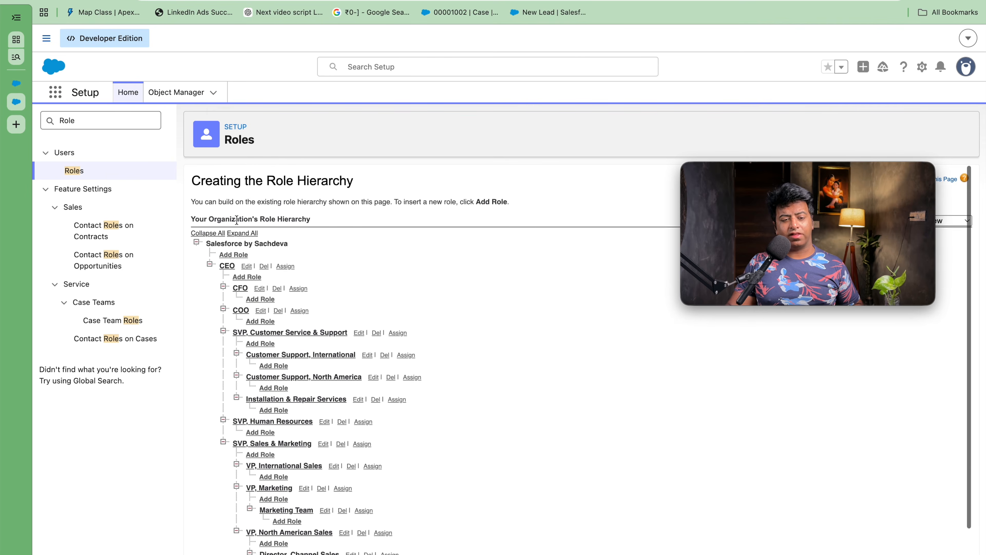
Step: Add and save a Sales Manager role under CEO, then go back to the Roles page
{"action": "left_click", "coordinate": [244, 279]}
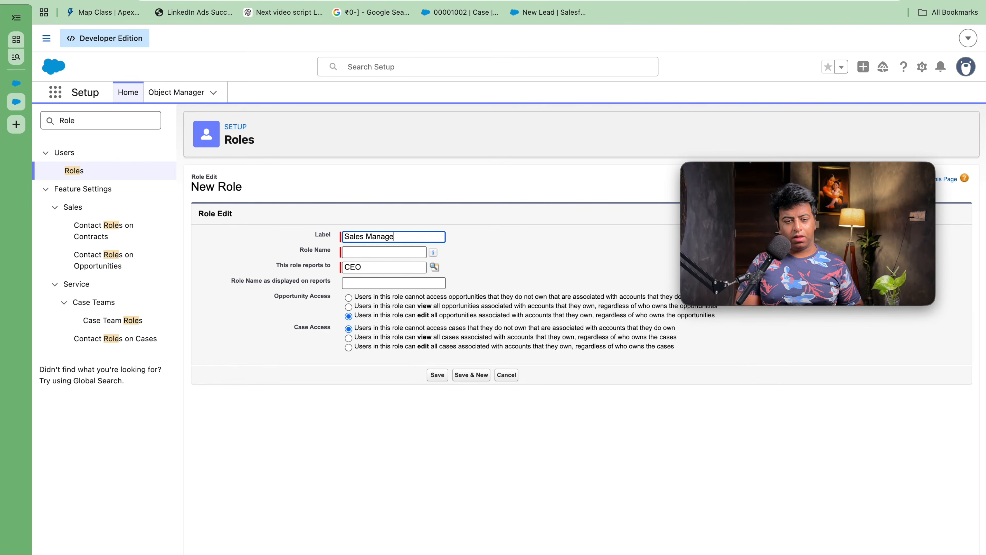
{"action": "left_click", "coordinate": [464, 238]}
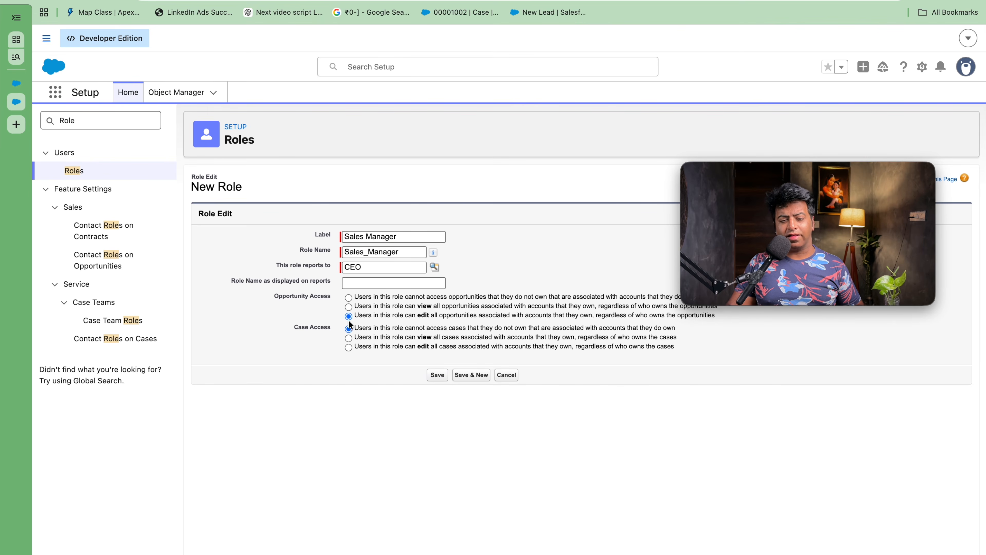
{"action": "left_click", "coordinate": [437, 375]}
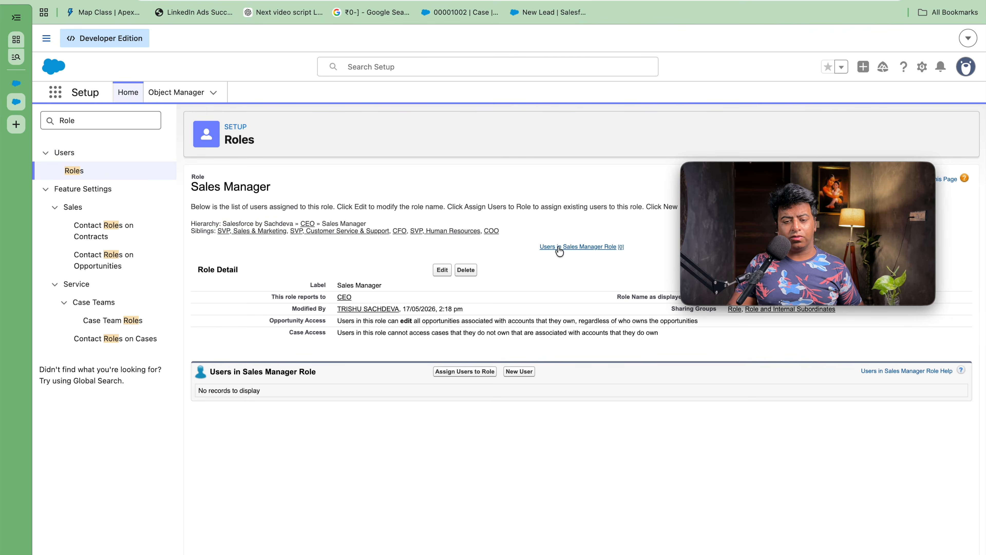
{"action": "left_click", "coordinate": [71, 174]}
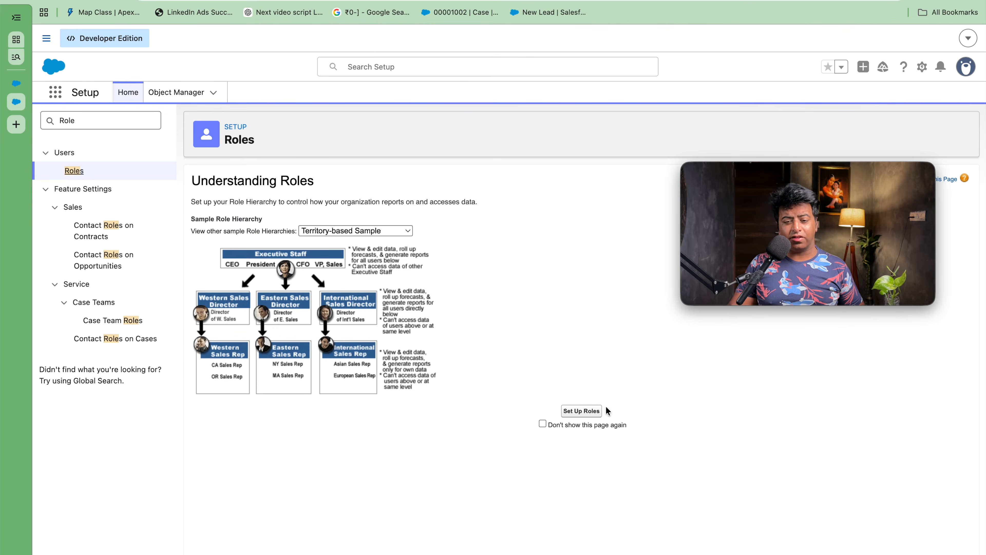
Step: Add a 'Sales Executive' role, name Sales_Executive, under Sales Manager and save it
{"action": "left_click", "coordinate": [580, 412]}
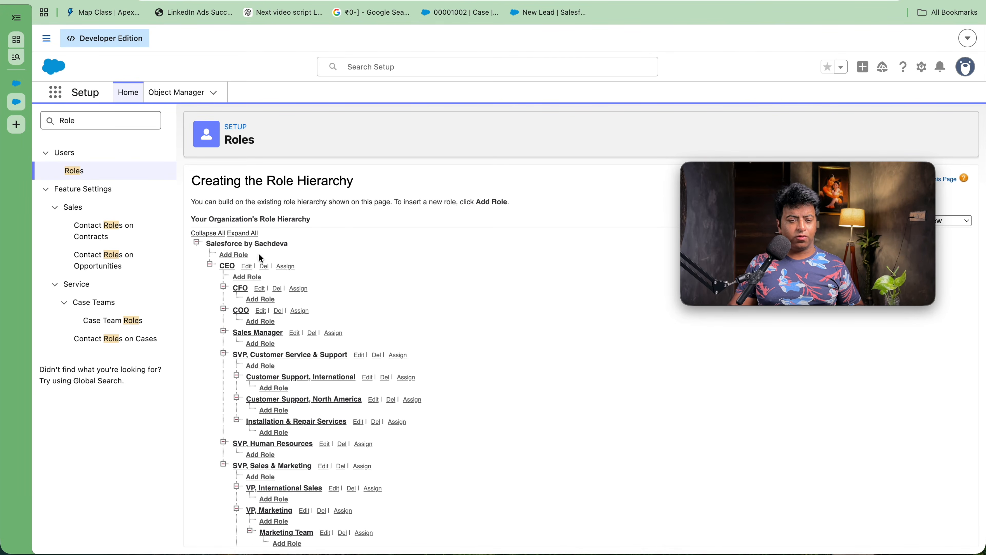
{"action": "scroll", "coordinate": [268, 312], "scroll_direction": "down", "scroll_amount": 4}
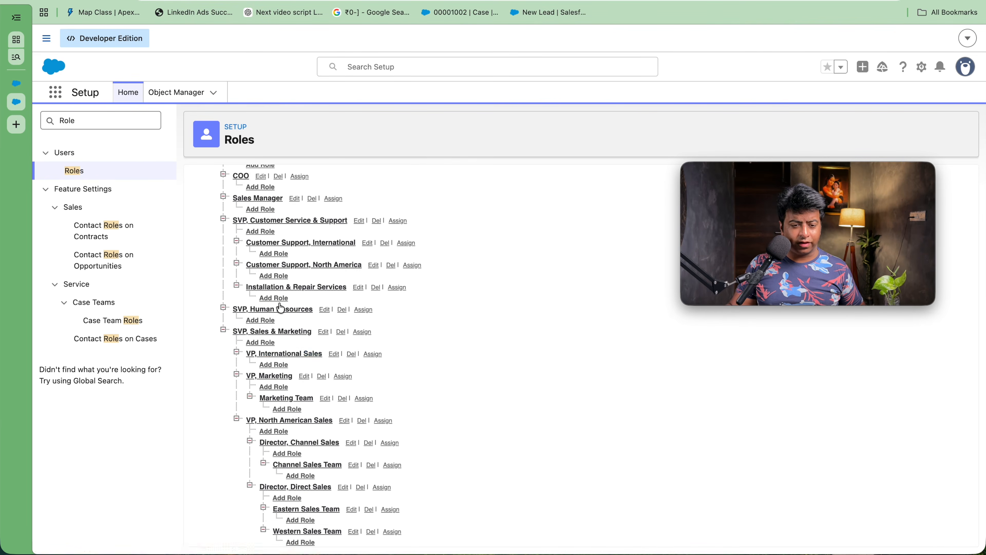
{"action": "scroll", "coordinate": [260, 272], "scroll_direction": "up", "scroll_amount": 1}
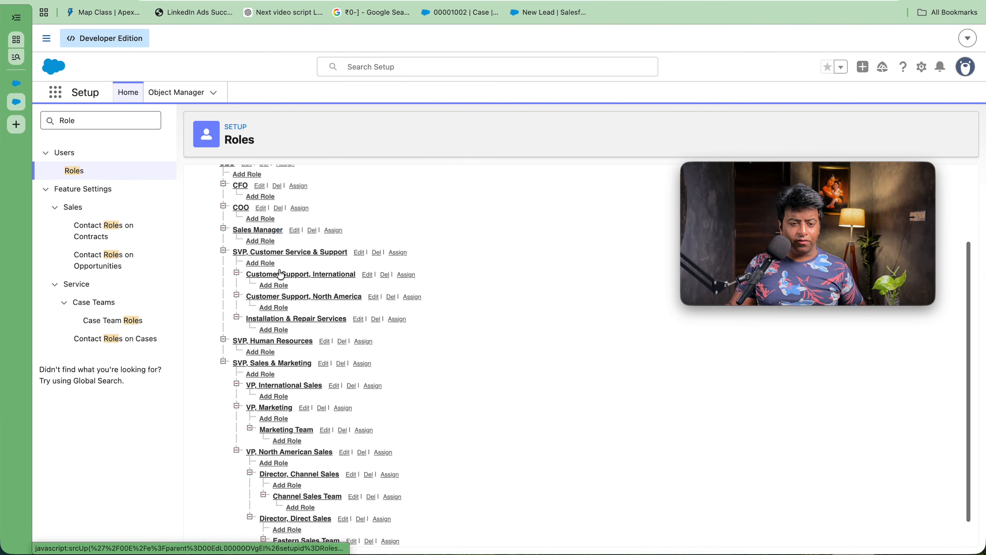
{"action": "left_click", "coordinate": [256, 241]}
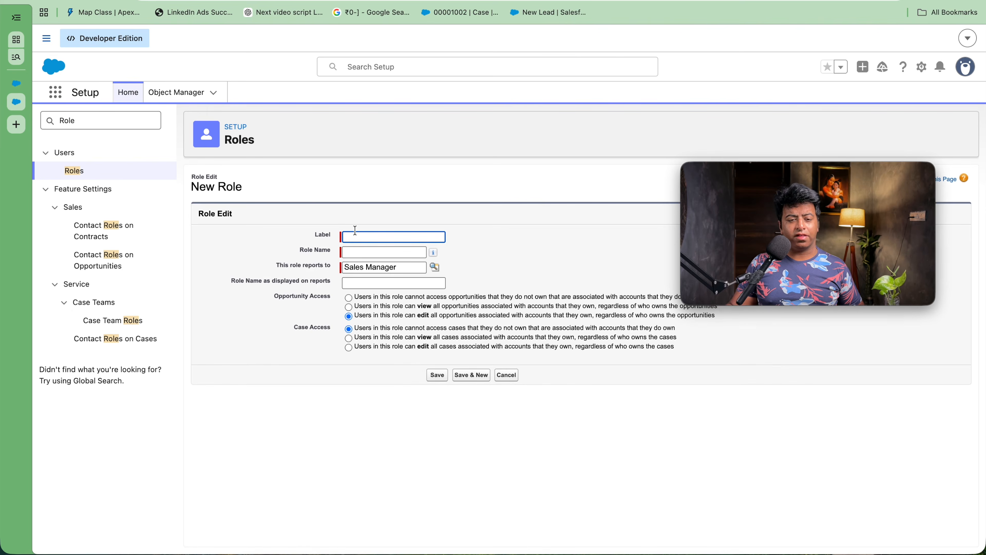
{"action": "key", "text": "super+Tab"}
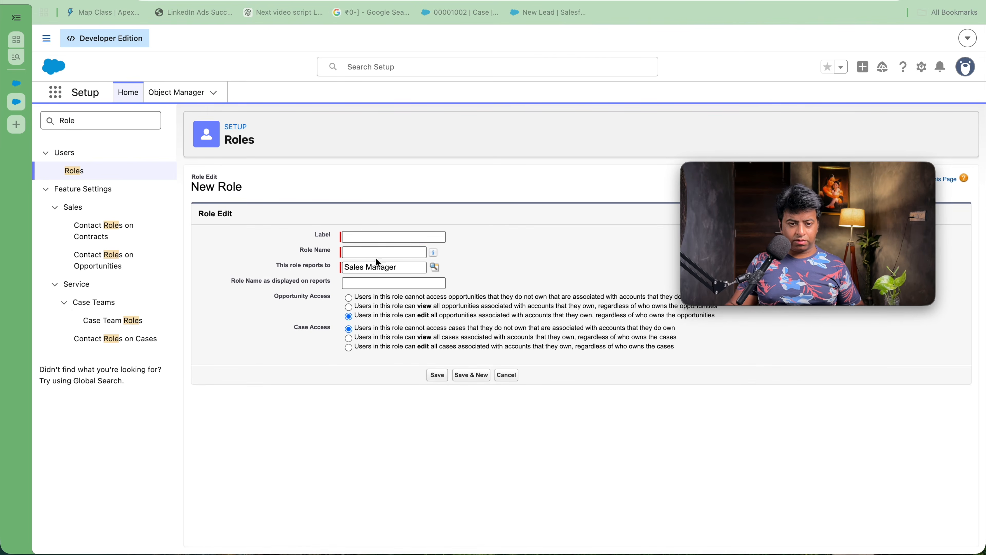
{"action": "left_click", "coordinate": [368, 232]}
{"action": "type", "text": "Sales Executive"}
{"action": "left_click", "coordinate": [384, 248]}
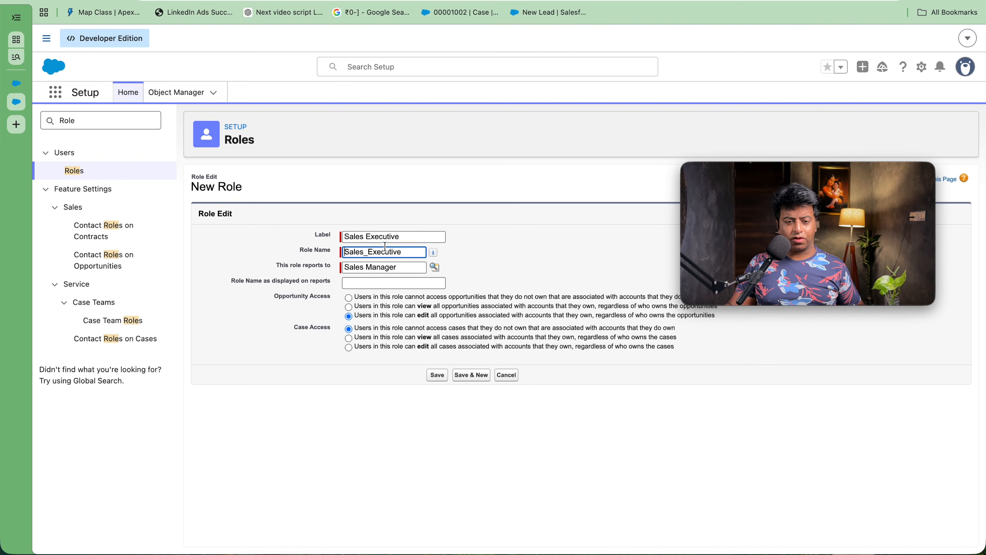
{"action": "left_click", "coordinate": [438, 375]}
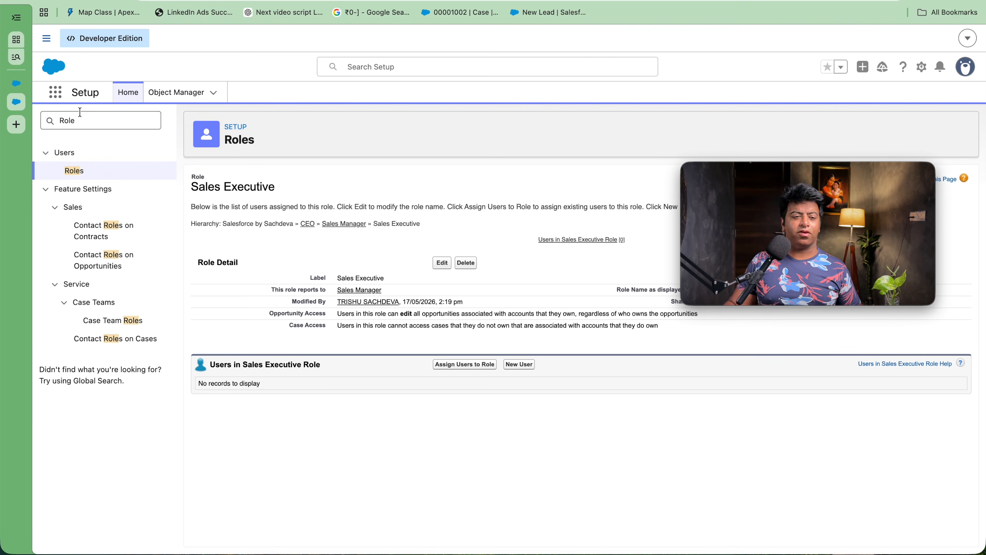
{"action": "double_click", "coordinate": [85, 122]}
Step: Search 'user' in Quick Find and open the All Users list showing four users
{"action": "type", "text": "user"}
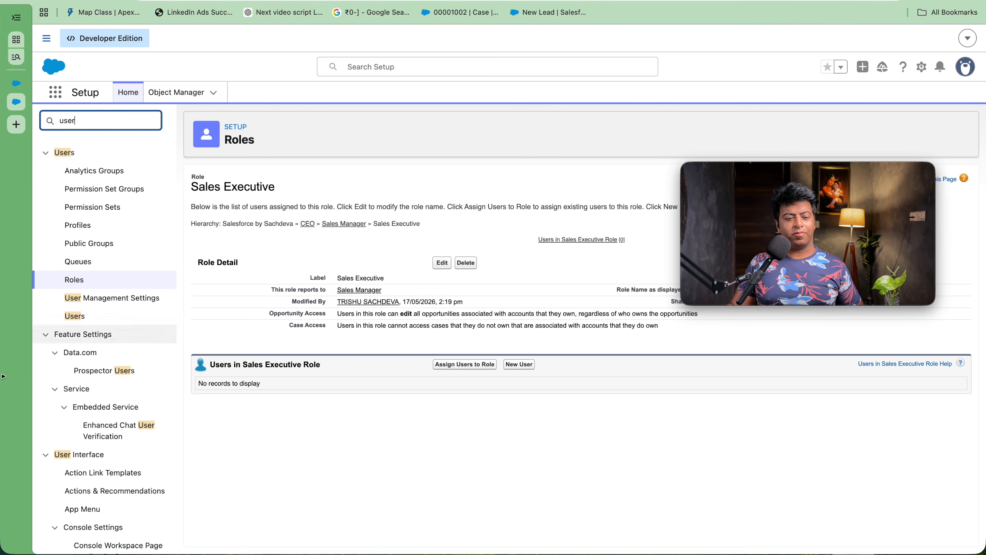
{"action": "left_click", "coordinate": [74, 320]}
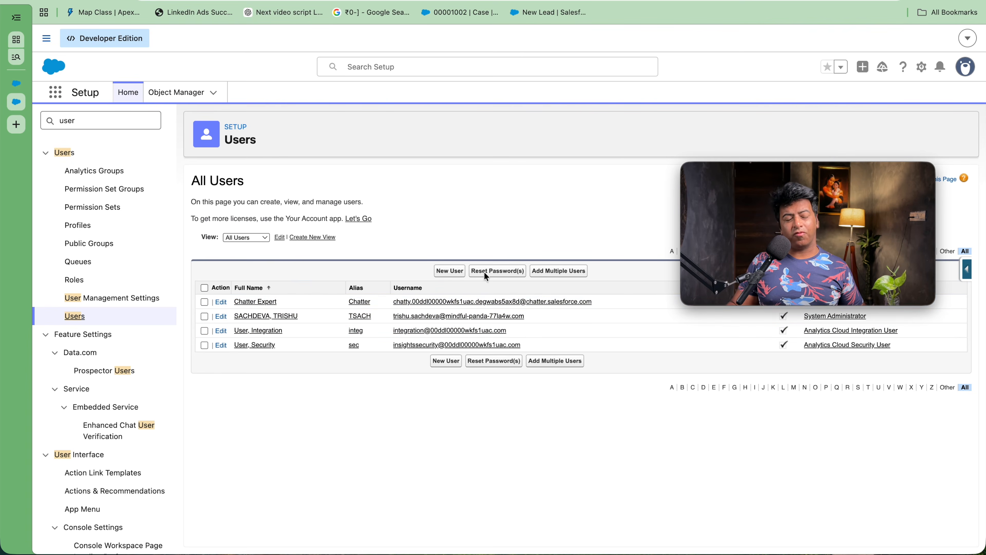
{"action": "mouse_move", "coordinate": [761, 247]}
{"action": "left_click_drag", "start_coordinate": [788, 168], "coordinate": [801, 116]}
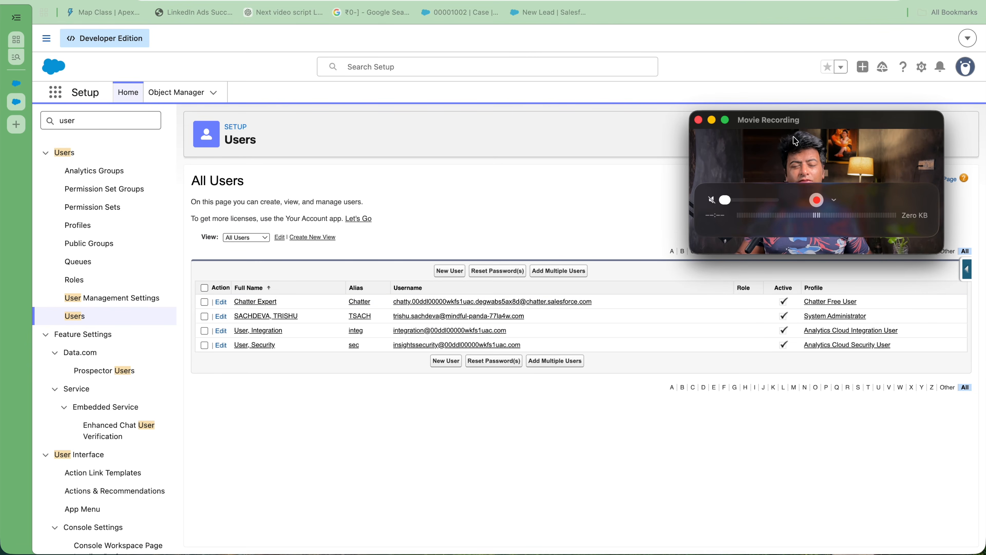
{"action": "mouse_move", "coordinate": [792, 136]}
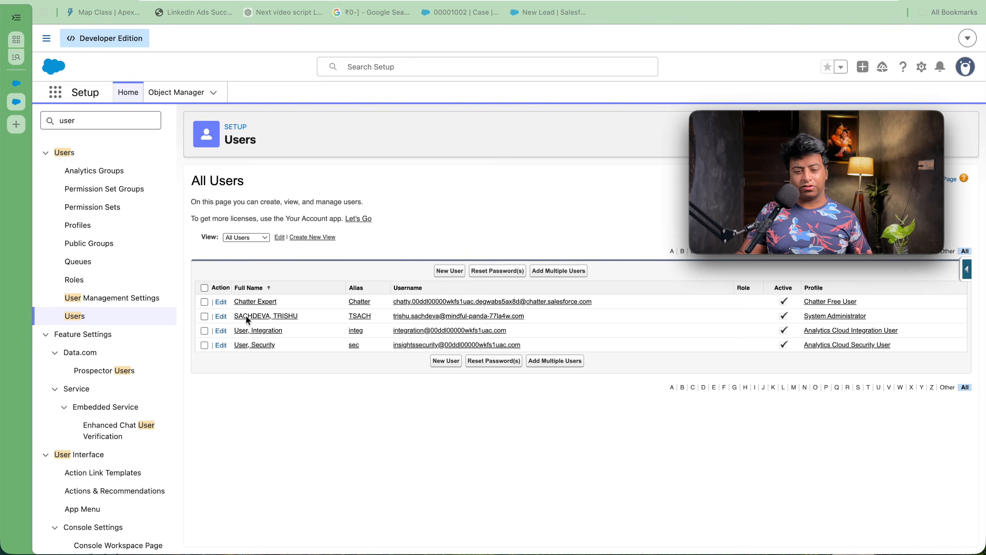
Step: Start a new user and enter the person's first name, last name and alias
{"action": "left_click", "coordinate": [445, 274]}
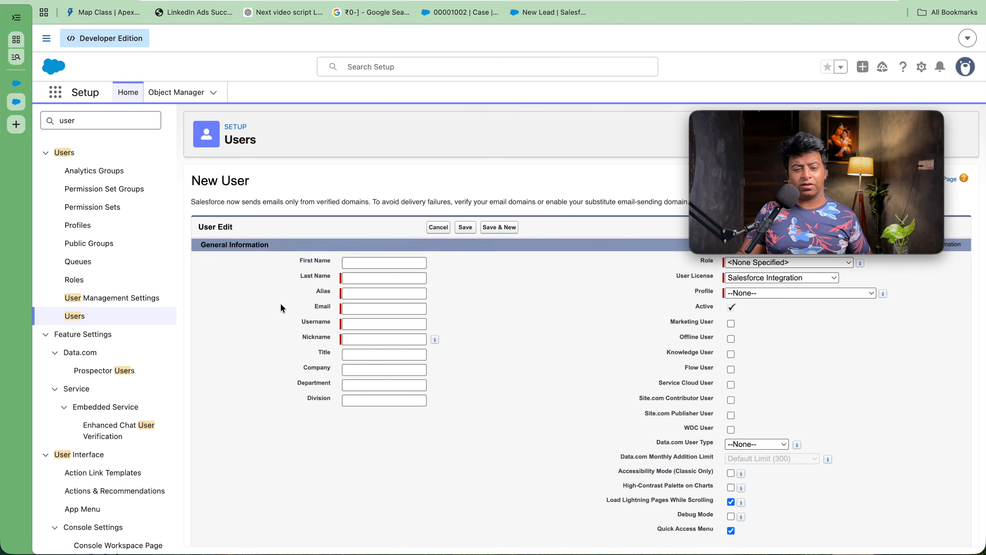
{"action": "left_click", "coordinate": [359, 279]}
{"action": "type", "text": "Rmaesh"}
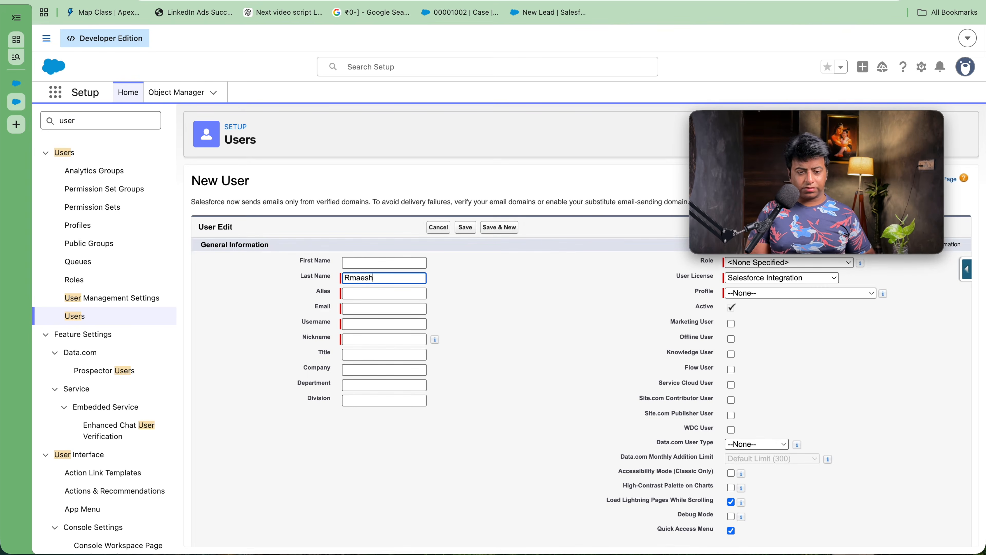
{"action": "key", "text": "Tab"}
{"action": "key", "text": "Caps_Lock"}
{"action": "type", "text": "S"}
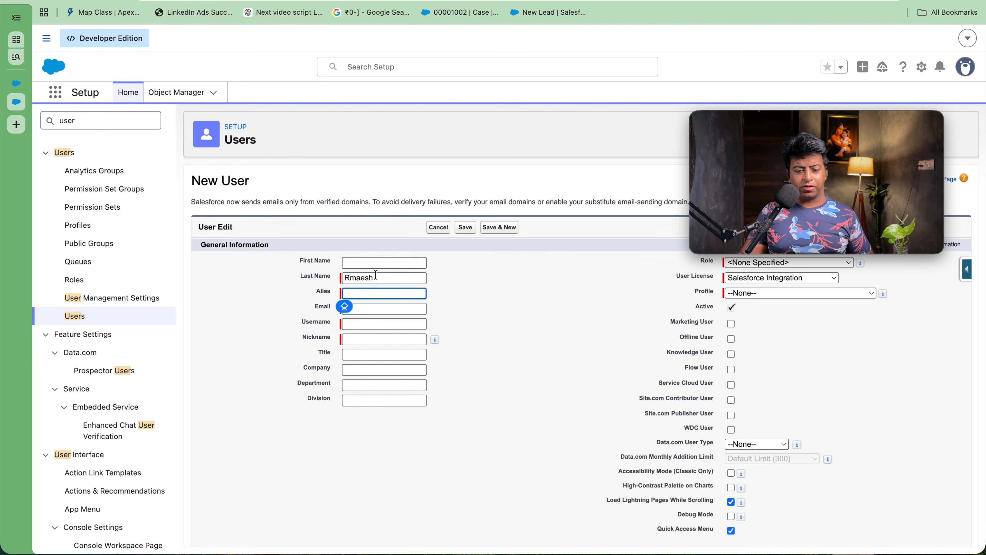
{"action": "left_click", "coordinate": [369, 261]}
{"action": "type", "text": "RAM"}
{"action": "key", "text": "Tab"}
{"action": "type", "text": "SH"}
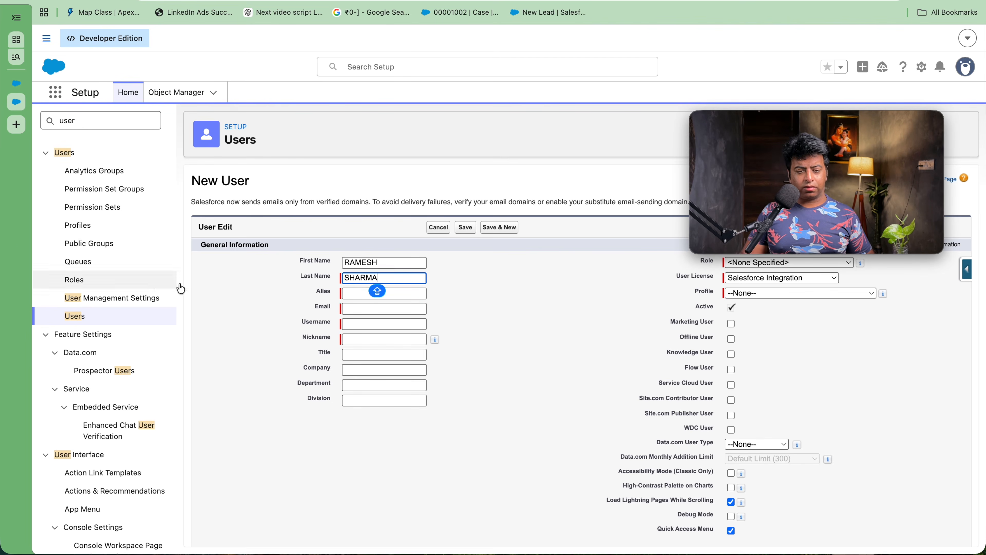
{"action": "left_click", "coordinate": [357, 293]}
Step: Enter the user's e-mail address so Username and Nickname fill in automatically
{"action": "left_click", "coordinate": [359, 309]}
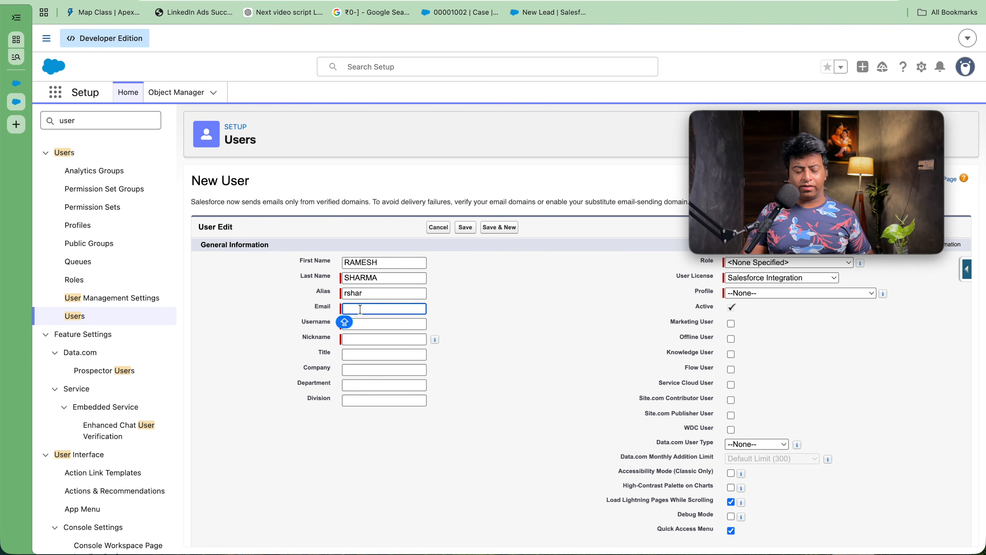
{"action": "type", "text": "RAMESHS"}
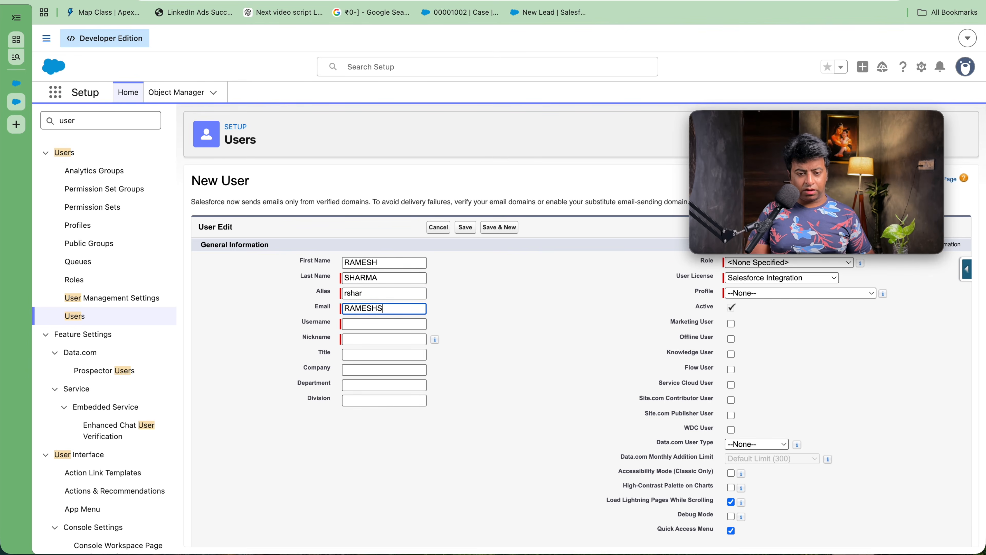
{"action": "key", "text": "BackSpace"}
{"action": "key", "text": "BackSpace"}
{"action": "key", "text": "BackSpace"}
{"action": "key", "text": "BackSpace"}
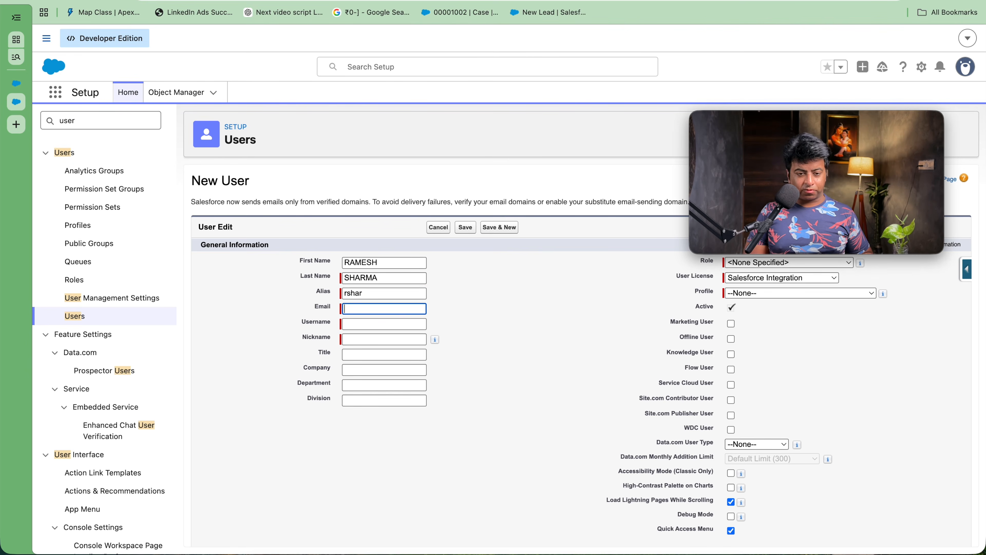
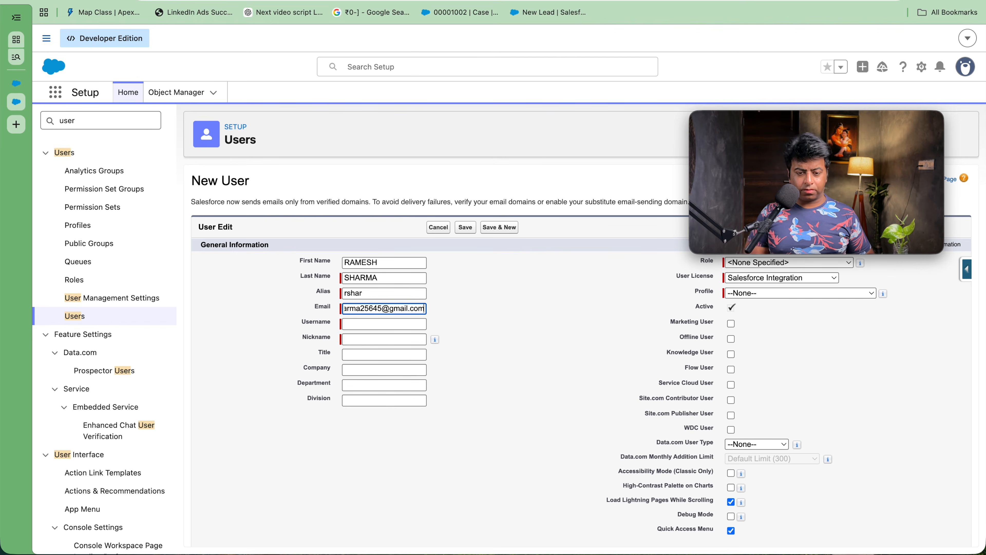
{"action": "left_click", "coordinate": [467, 297]}
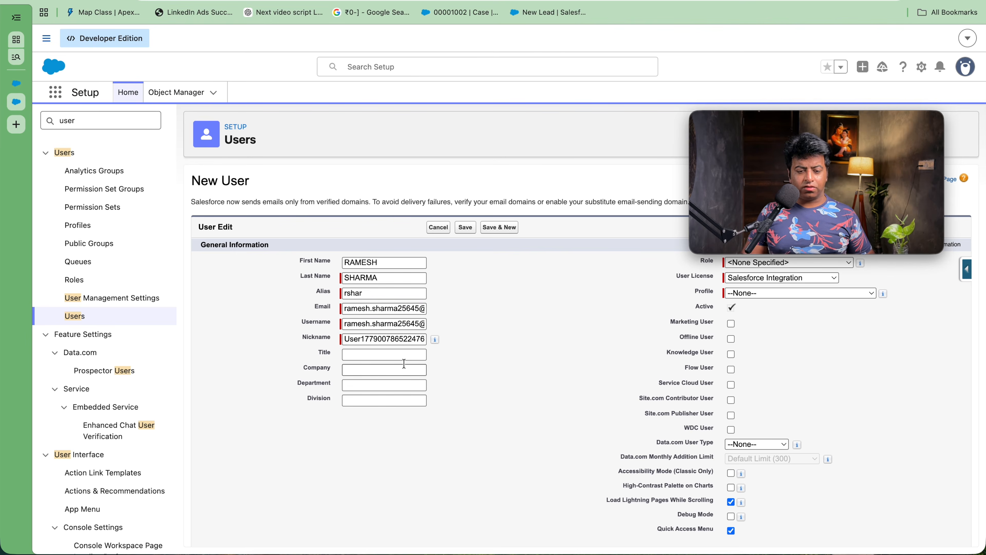
Step: Assign the new user the Sales Manager role
{"action": "left_click", "coordinate": [765, 293]}
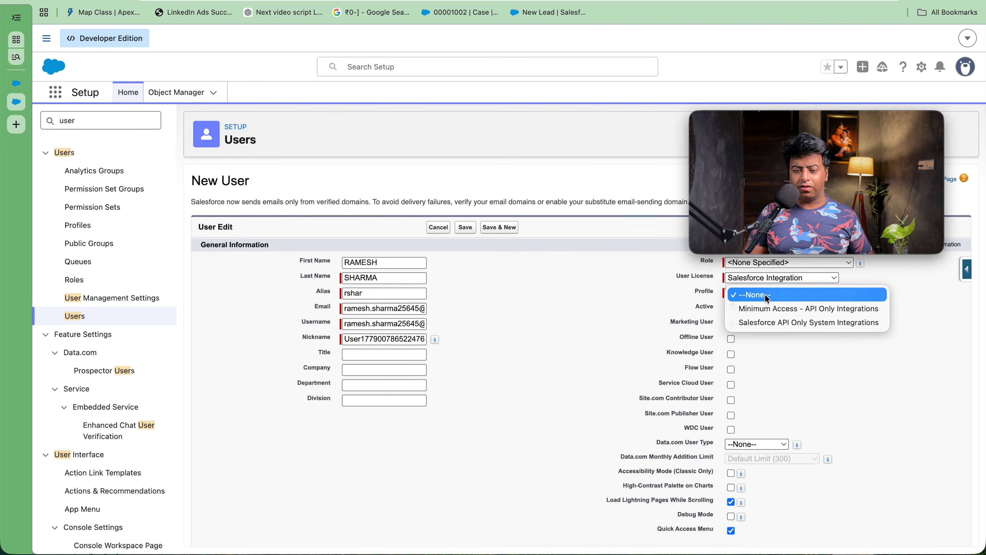
{"action": "left_click", "coordinate": [830, 114]}
{"action": "left_click_drag", "start_coordinate": [830, 113], "coordinate": [714, 14]}
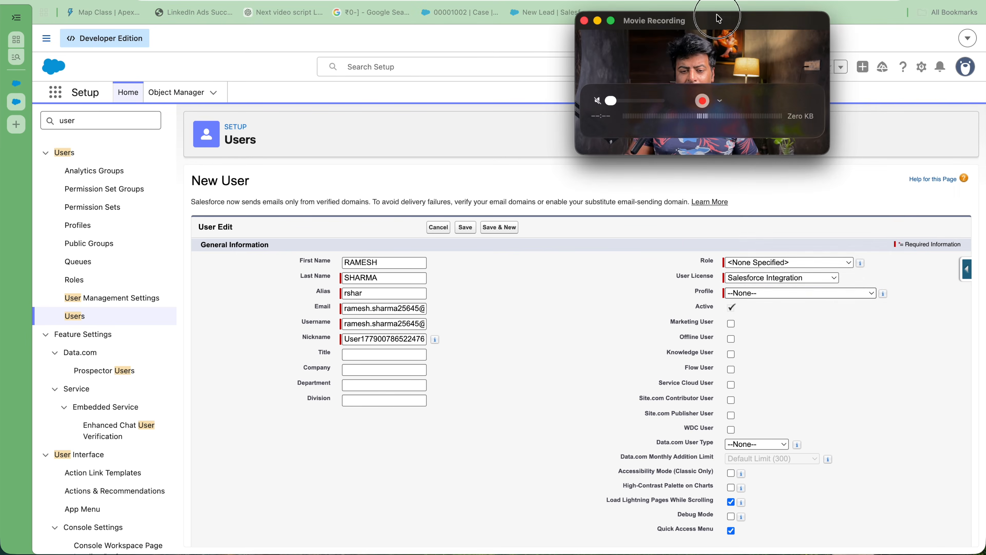
{"action": "left_click", "coordinate": [812, 260]}
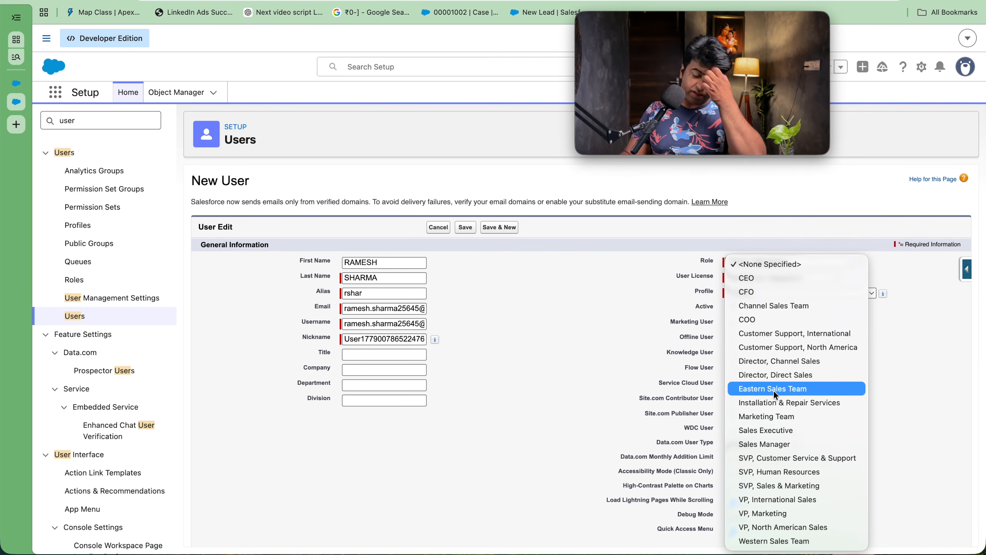
{"action": "left_click", "coordinate": [776, 444]}
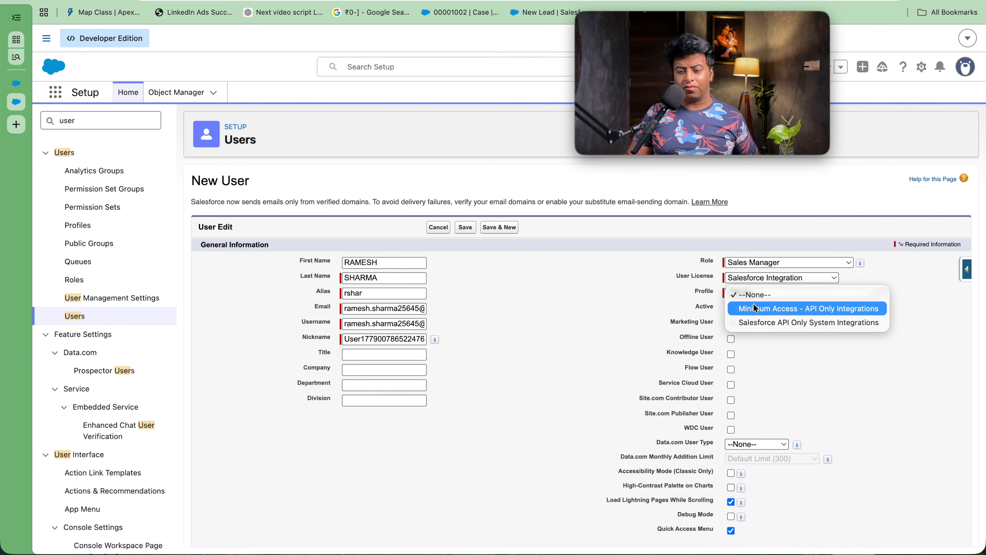
Step: Set User License to Salesforce and Profile to Custom: Sales Profile
{"action": "left_click", "coordinate": [761, 279]}
{"action": "left_click", "coordinate": [761, 279]}
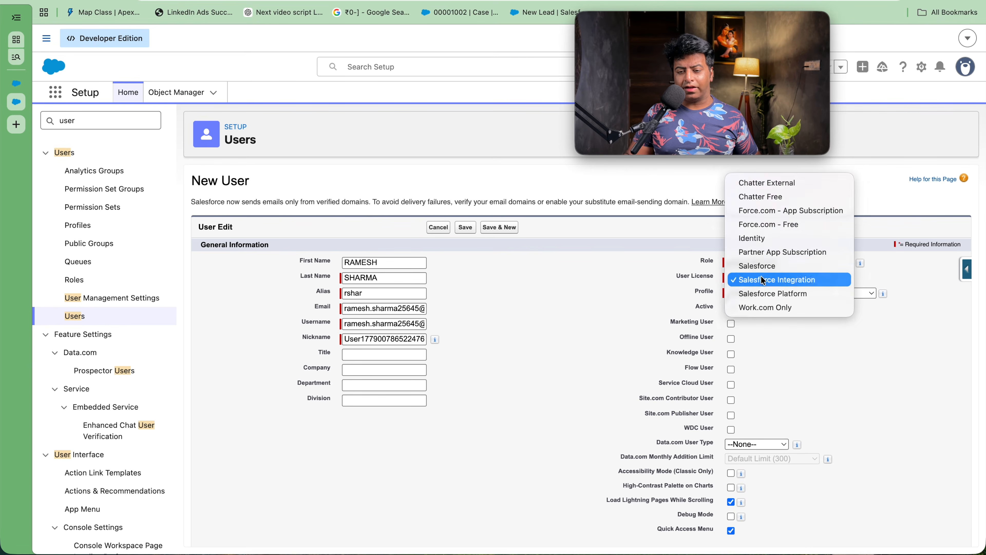
{"action": "left_click", "coordinate": [762, 268]}
{"action": "left_click", "coordinate": [779, 289]}
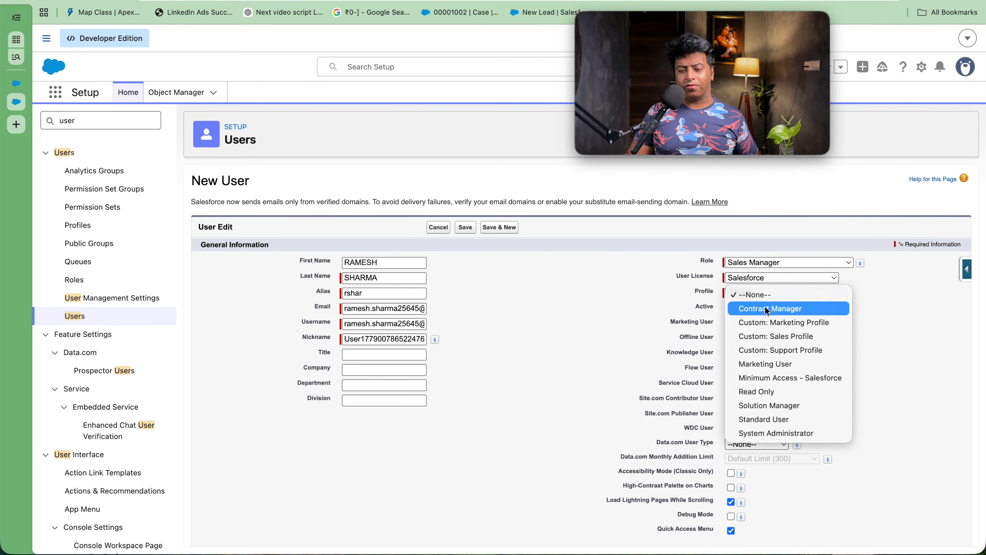
{"action": "left_click", "coordinate": [773, 342]}
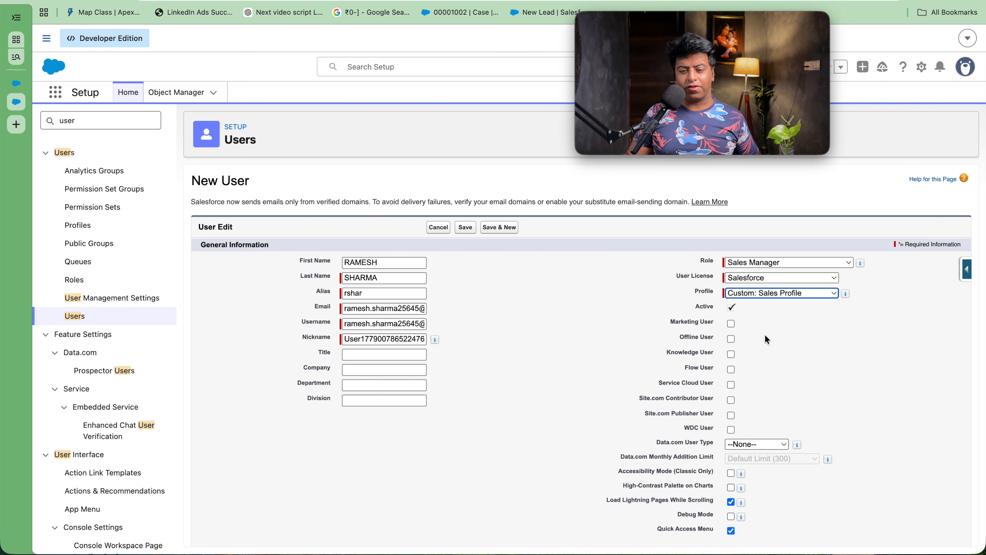
Step: Save the new user, then uncheck Active, confirm, save again and return to All Users
{"action": "left_click", "coordinate": [462, 229]}
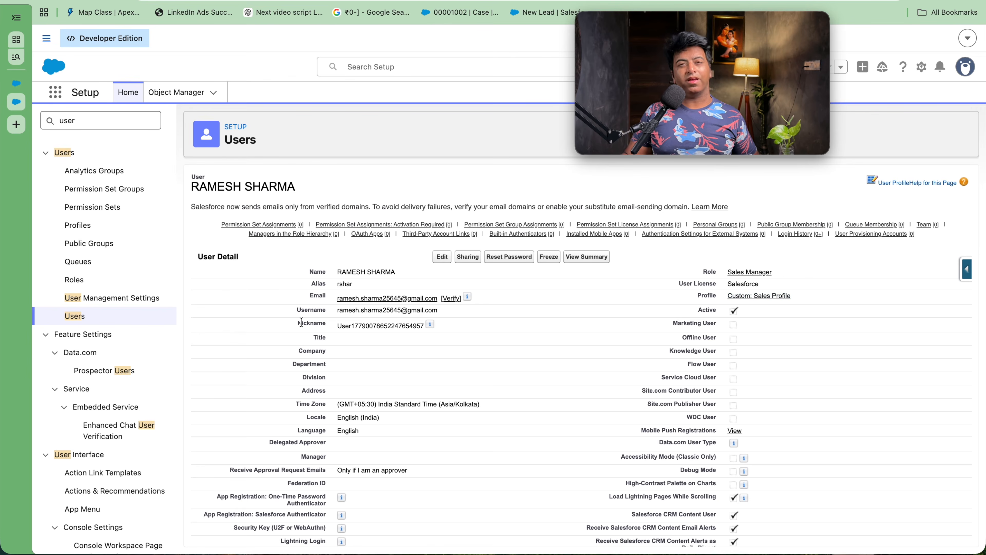
{"action": "left_click", "coordinate": [97, 121]}
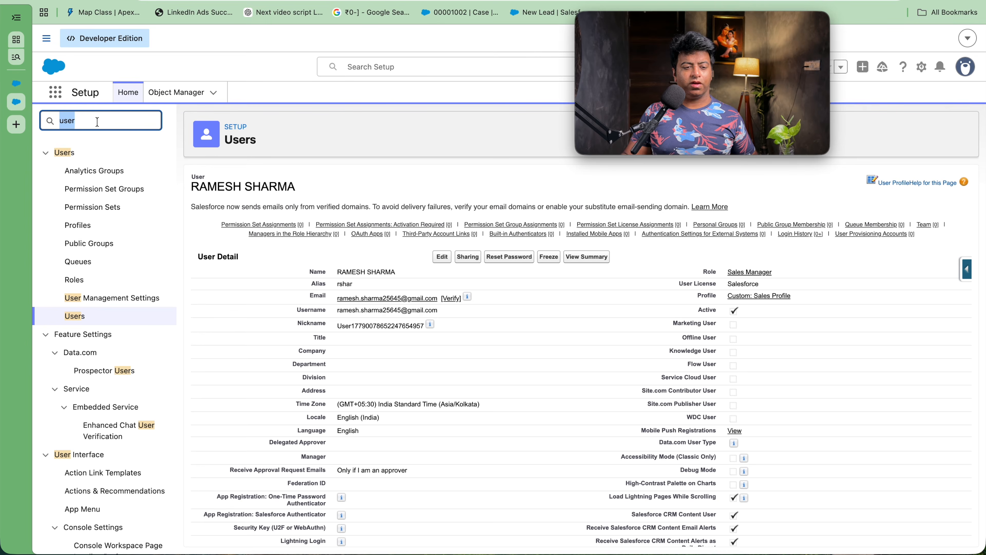
{"action": "left_click", "coordinate": [438, 258]}
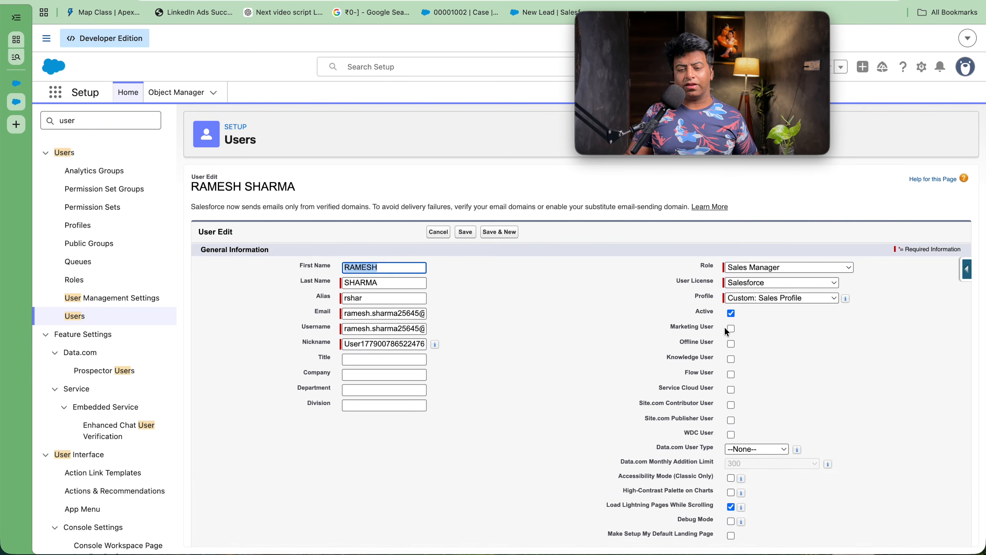
{"action": "left_click", "coordinate": [731, 313]}
{"action": "left_click", "coordinate": [582, 314]}
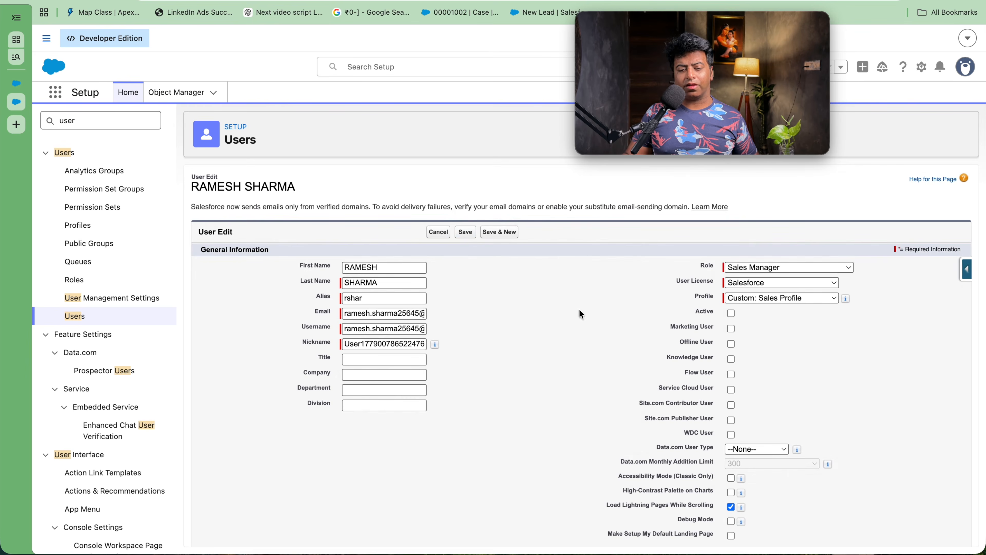
{"action": "left_click", "coordinate": [465, 232]}
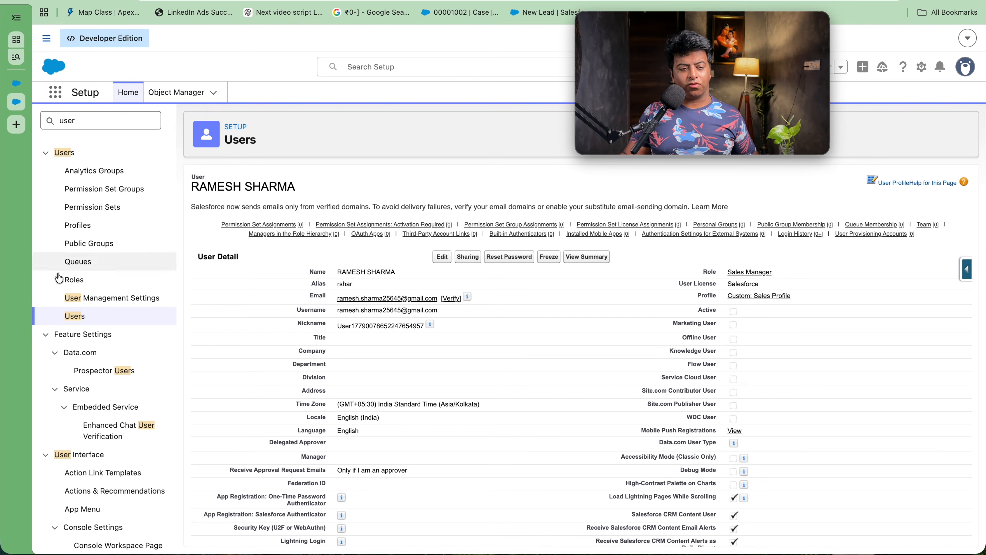
{"action": "left_click", "coordinate": [75, 316]}
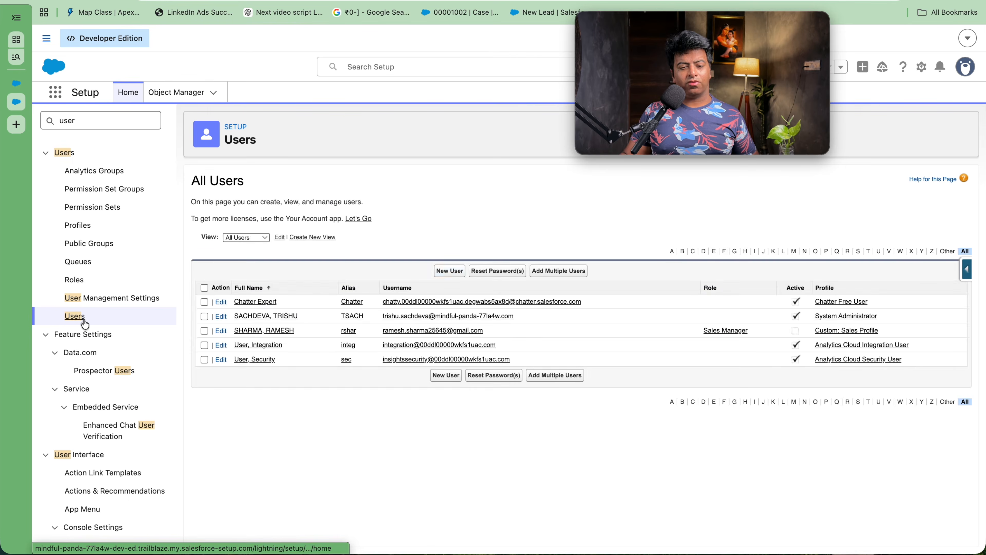
Step: Start another new user and enter the first and last name so the alias auto-fills
{"action": "left_click", "coordinate": [450, 270]}
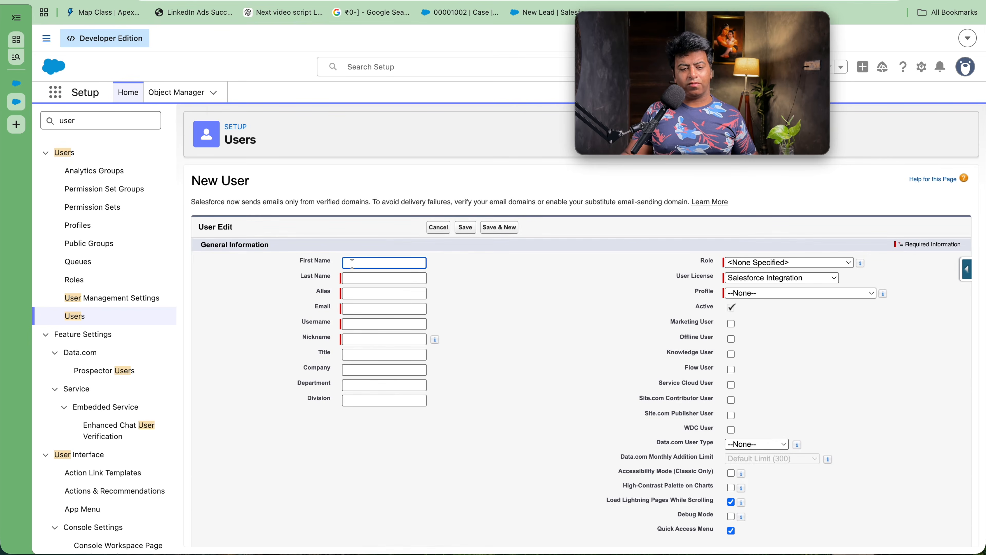
{"action": "key", "text": "Tab"}
{"action": "left_click", "coordinate": [386, 292]}
Step: Enter and correct the user's Gmail address so the username and nickname auto-fill
{"action": "left_click", "coordinate": [386, 304]}
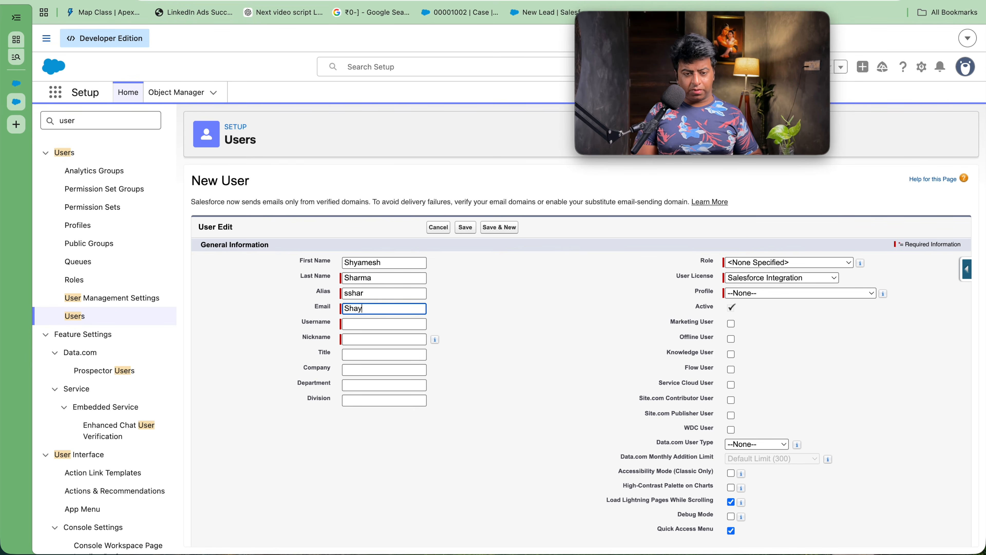
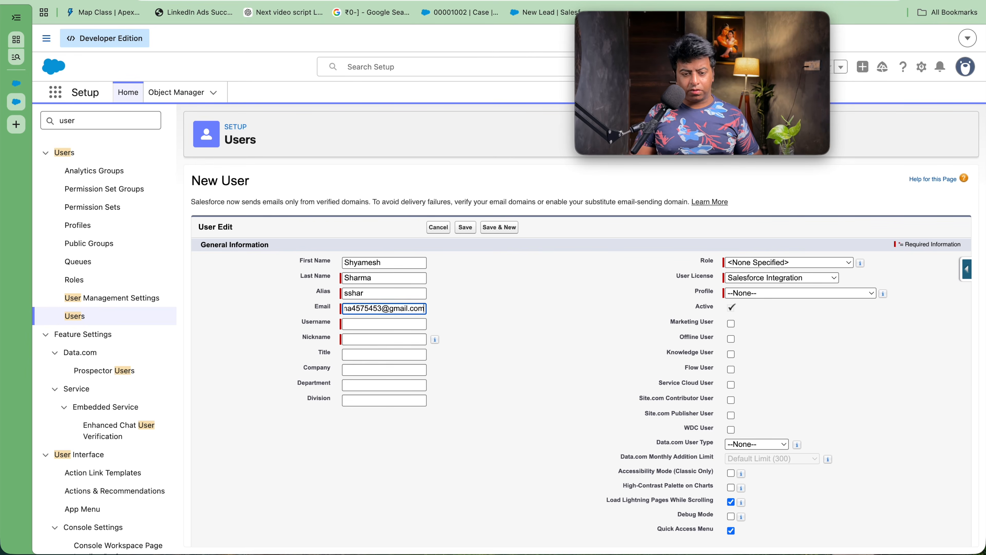
{"action": "left_click", "coordinate": [395, 324]}
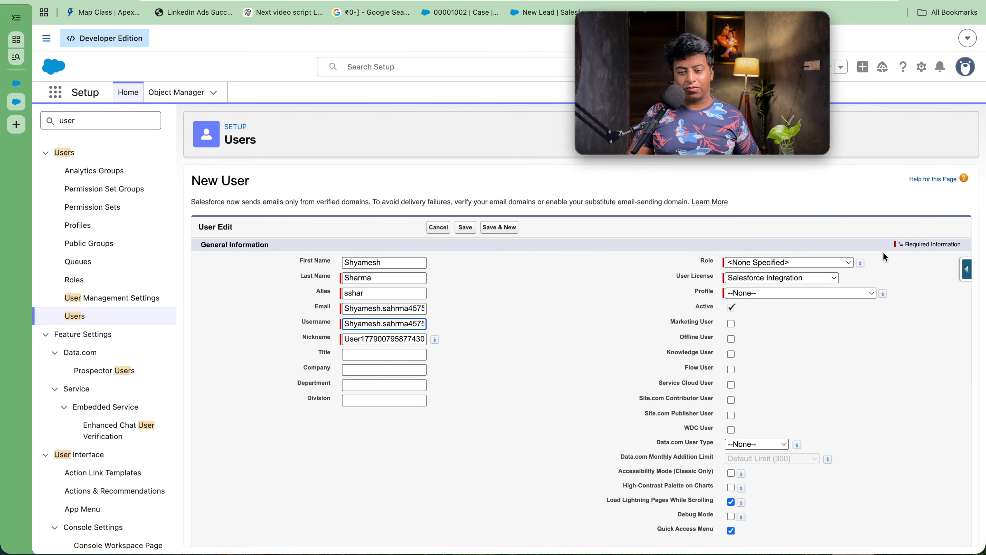
Step: Assign the Salesforce user licence, Custom: Sales Profile and Sales Executive role to the user
{"action": "left_click", "coordinate": [816, 277]}
{"action": "left_click", "coordinate": [814, 268]}
{"action": "left_click", "coordinate": [808, 289]}
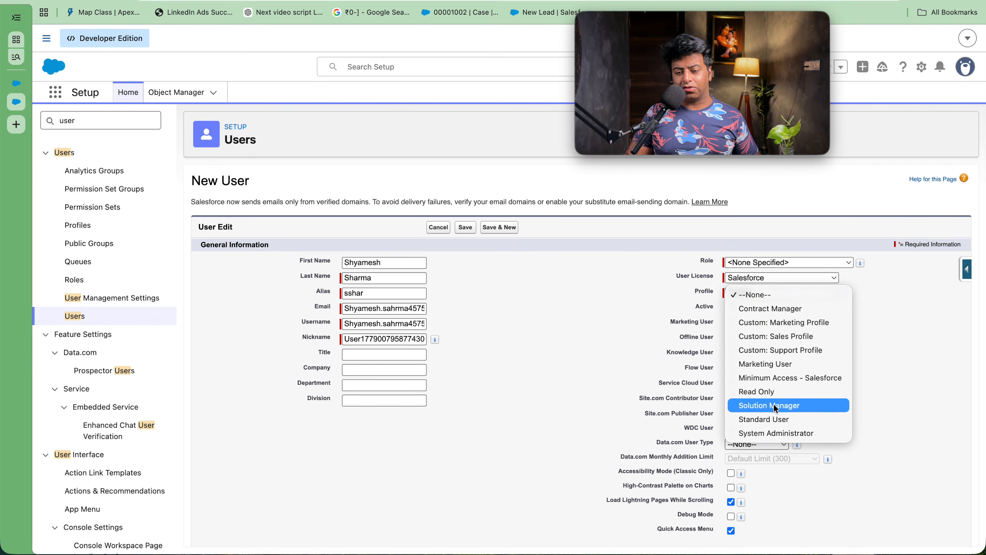
{"action": "left_click", "coordinate": [772, 336]}
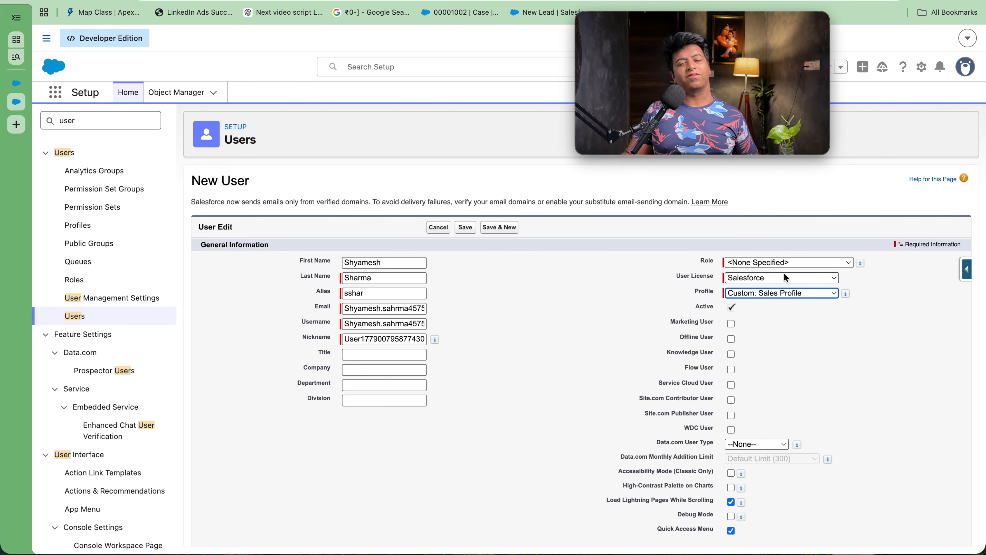
{"action": "left_click", "coordinate": [782, 264]}
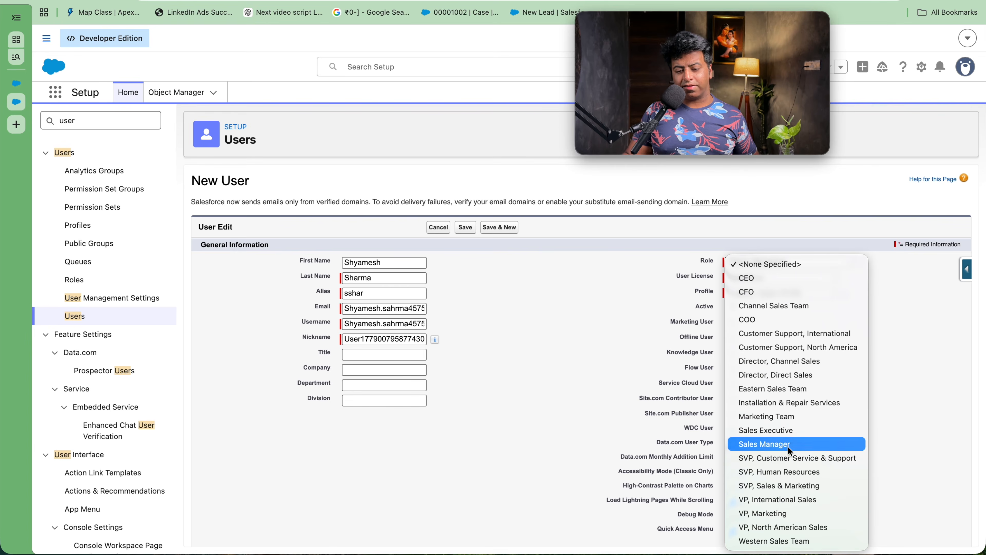
{"action": "left_click", "coordinate": [788, 430]}
Step: Discard the form and start a fresh new user, re-entering first name, last name and alias
{"action": "left_click", "coordinate": [444, 227]}
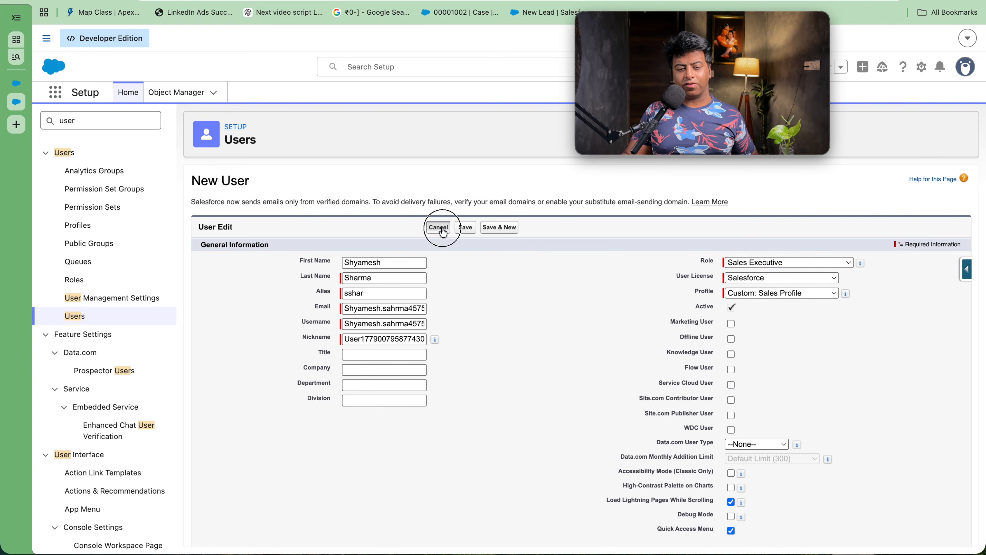
{"action": "left_click", "coordinate": [451, 270]}
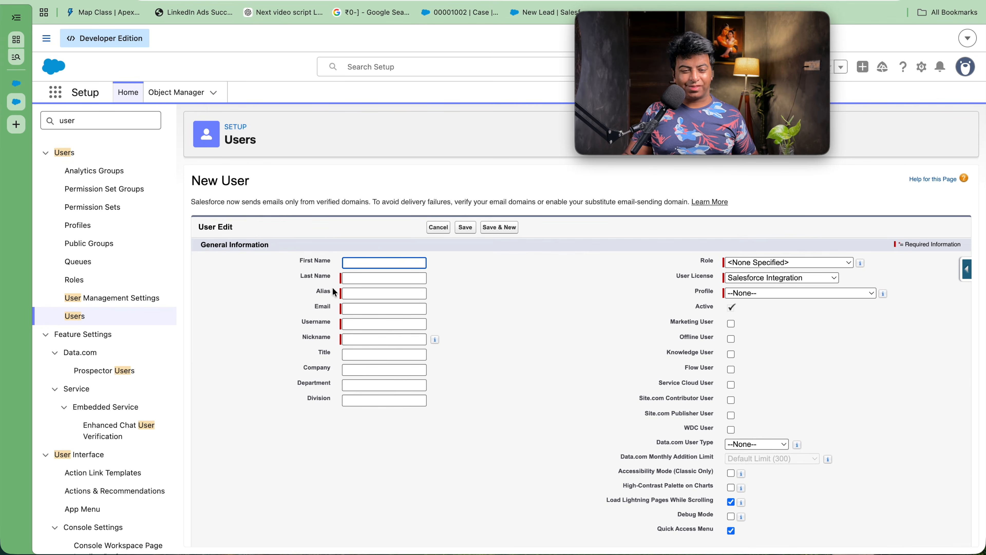
{"action": "key", "text": "Tab"}
{"action": "key", "text": "Tab"}
{"action": "key", "text": "Tab"}
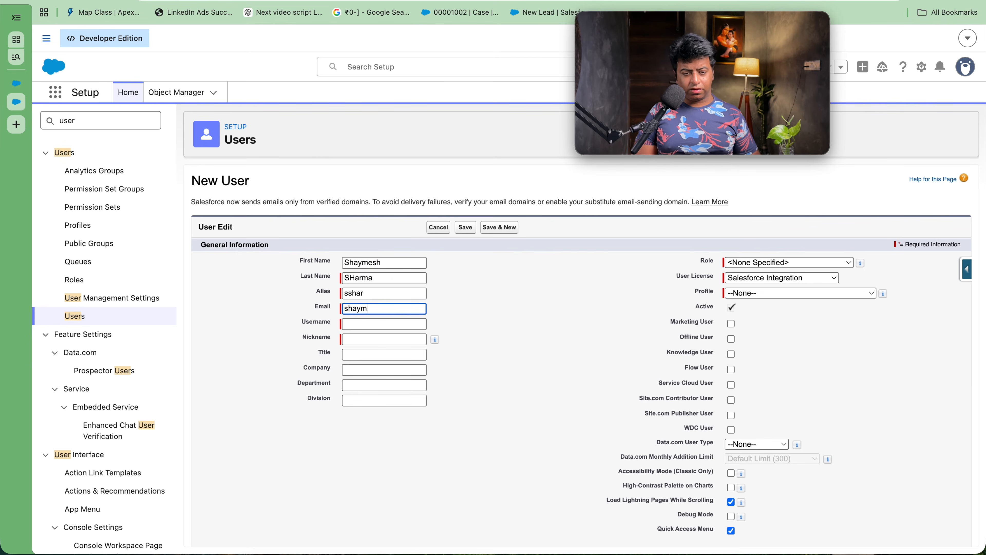
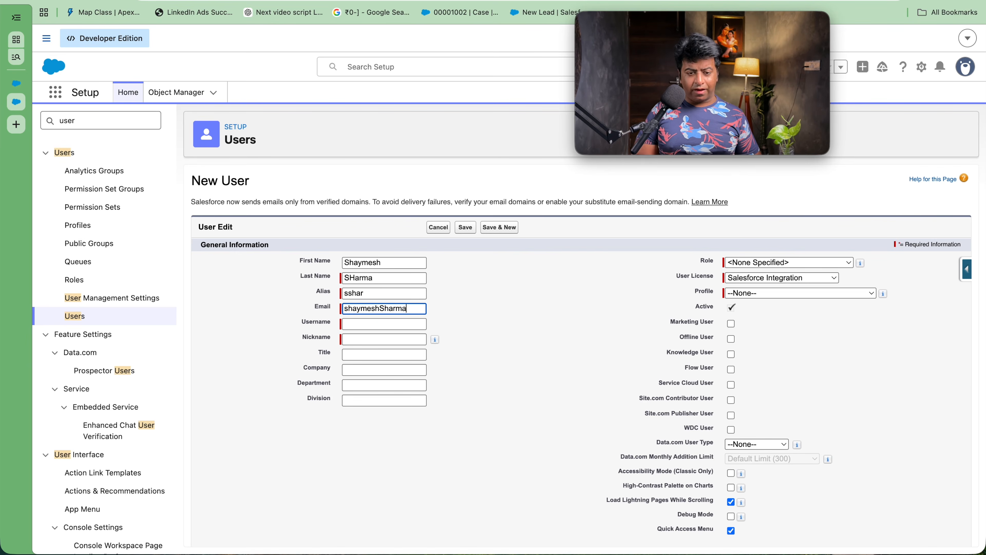
Step: Abandon that half-filled form and begin another new user with the first name
{"action": "key", "text": "Return"}
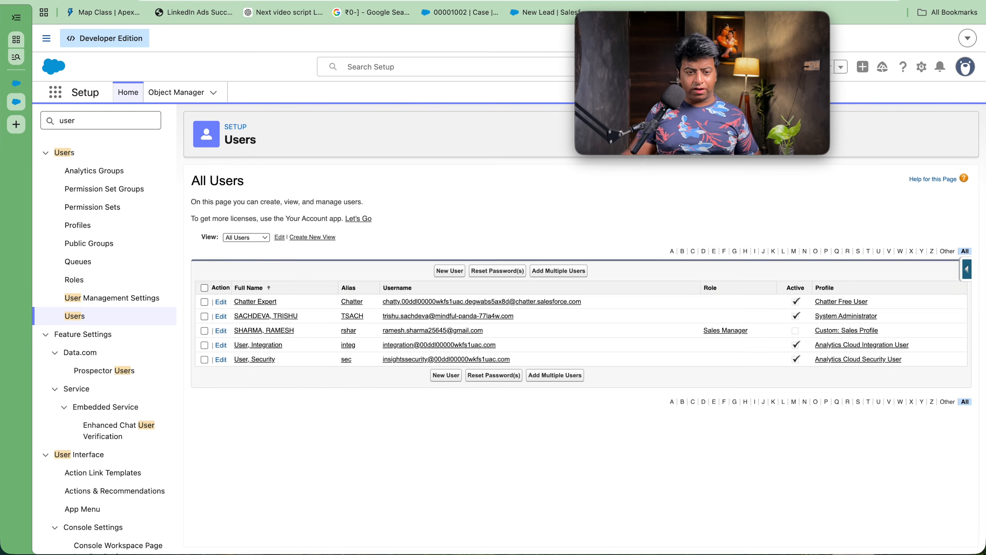
{"action": "left_click", "coordinate": [450, 270]}
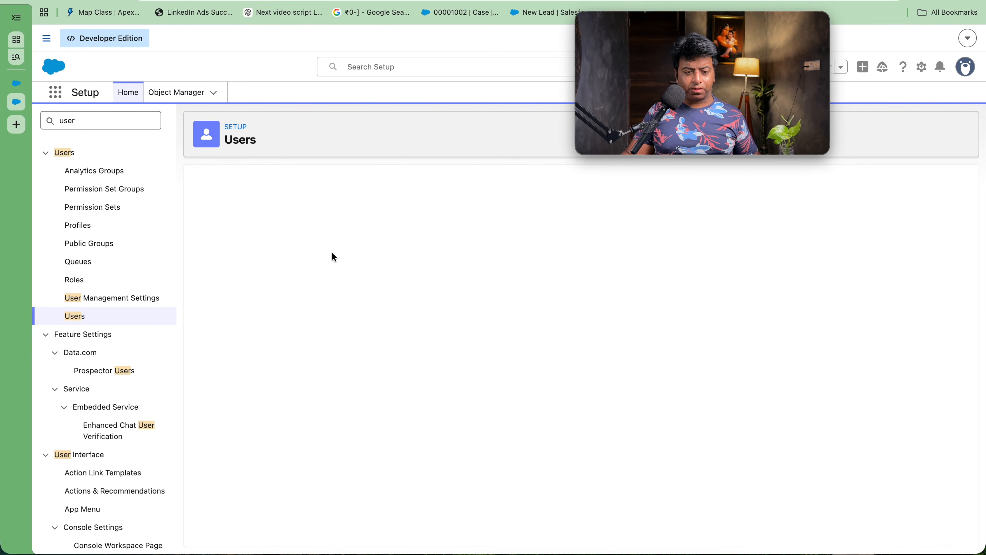
{"action": "type", "text": "Shayema"}
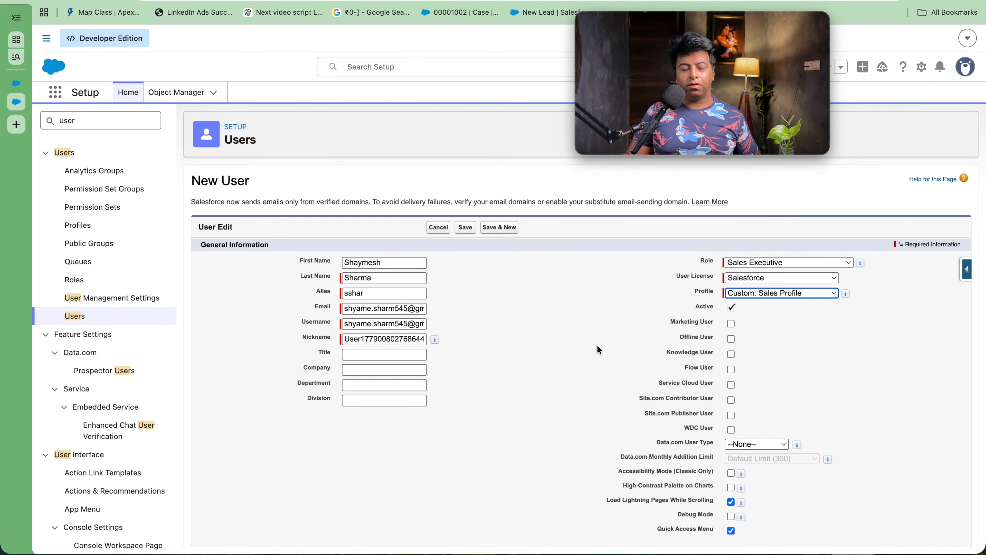
Step: Save the Sales Executive user, check its role, and return to the All Users list
{"action": "left_click", "coordinate": [465, 228]}
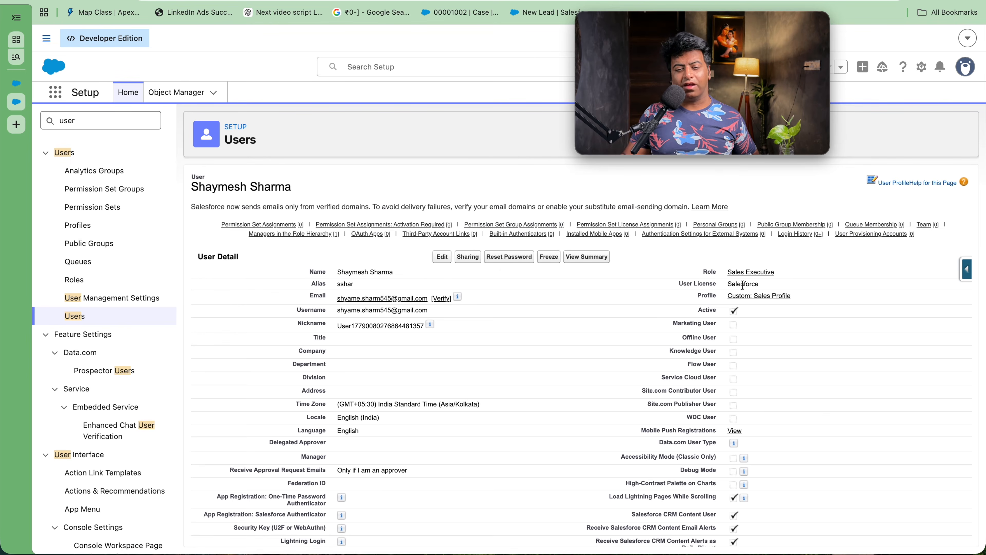
{"action": "left_click_drag", "start_coordinate": [790, 271], "coordinate": [721, 274]}
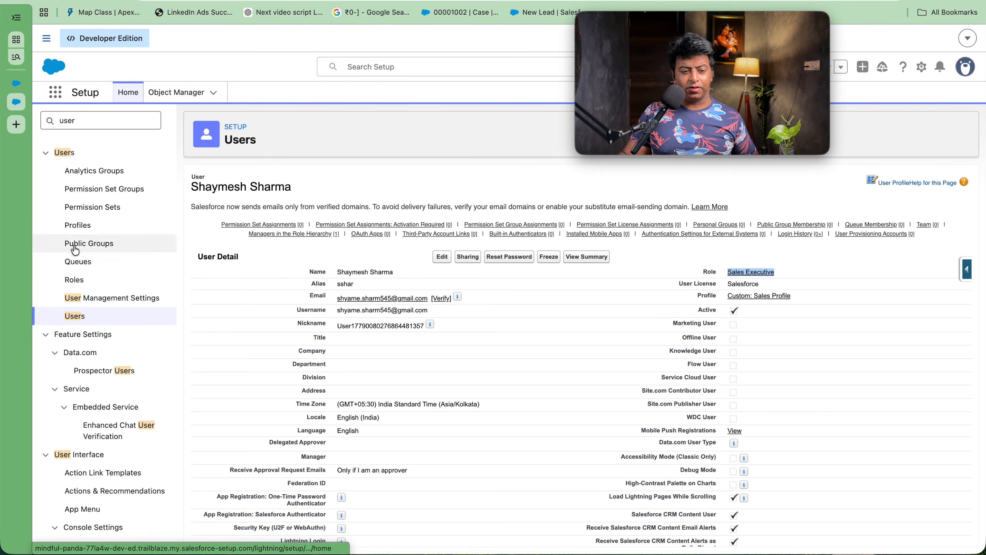
{"action": "left_click", "coordinate": [77, 319]}
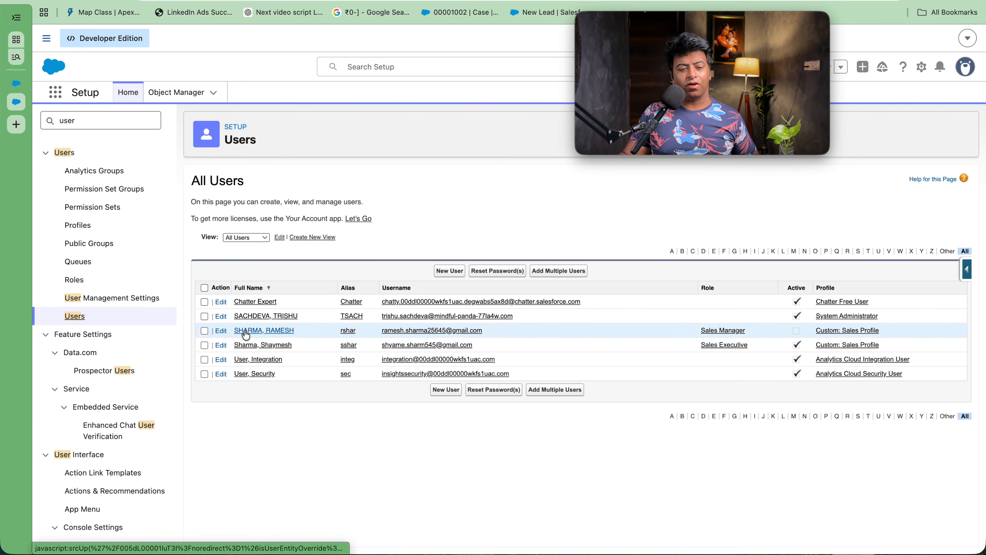
Step: Edit the System Administrator user and save it with the CEO role, after one cancelled attempt
{"action": "left_click", "coordinate": [260, 318]}
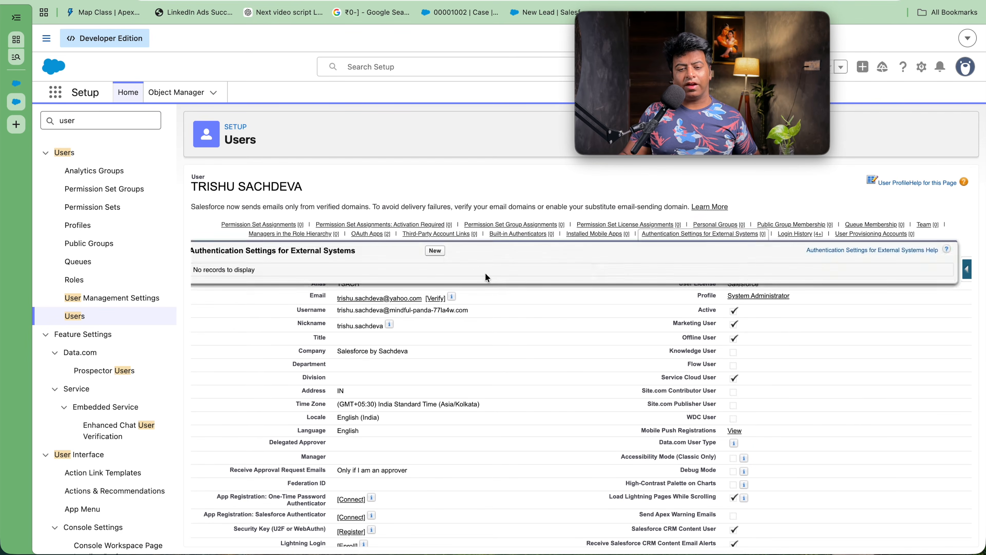
{"action": "left_click", "coordinate": [437, 259]}
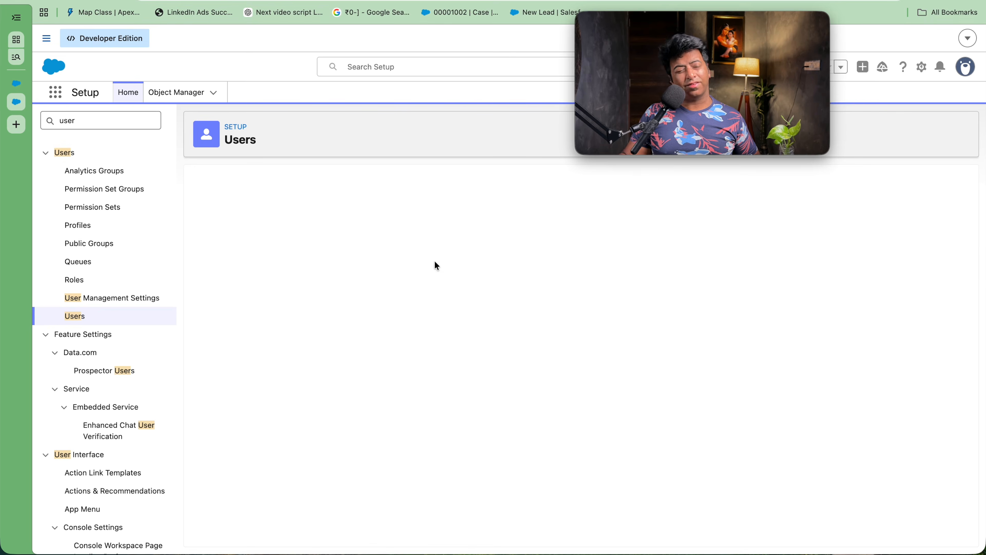
{"action": "left_click", "coordinate": [737, 269]}
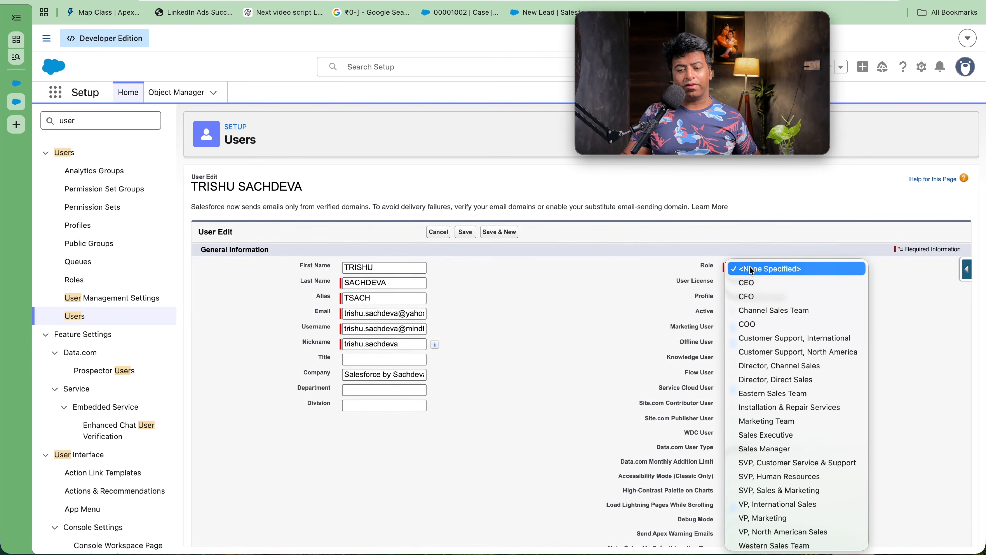
{"action": "left_click", "coordinate": [753, 279]}
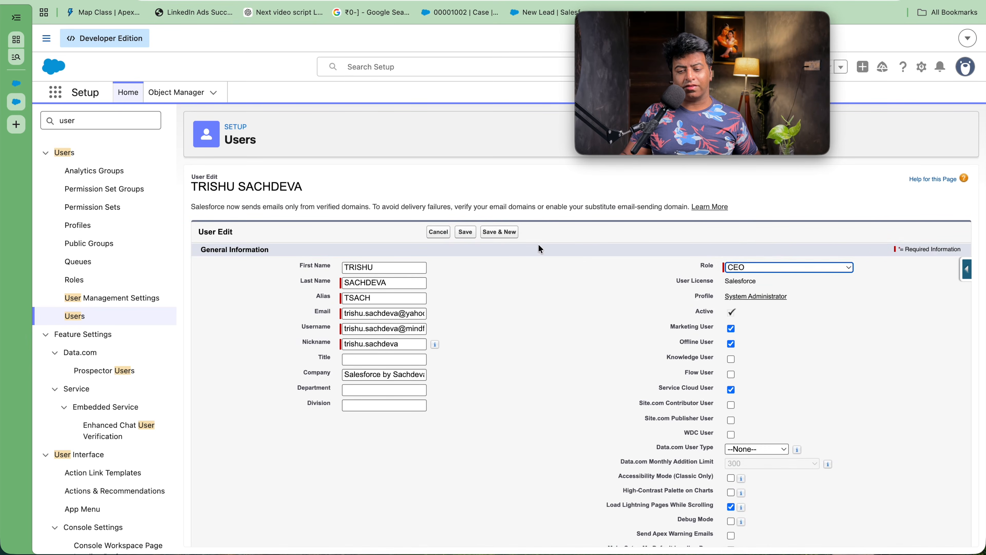
{"action": "left_click", "coordinate": [438, 232]}
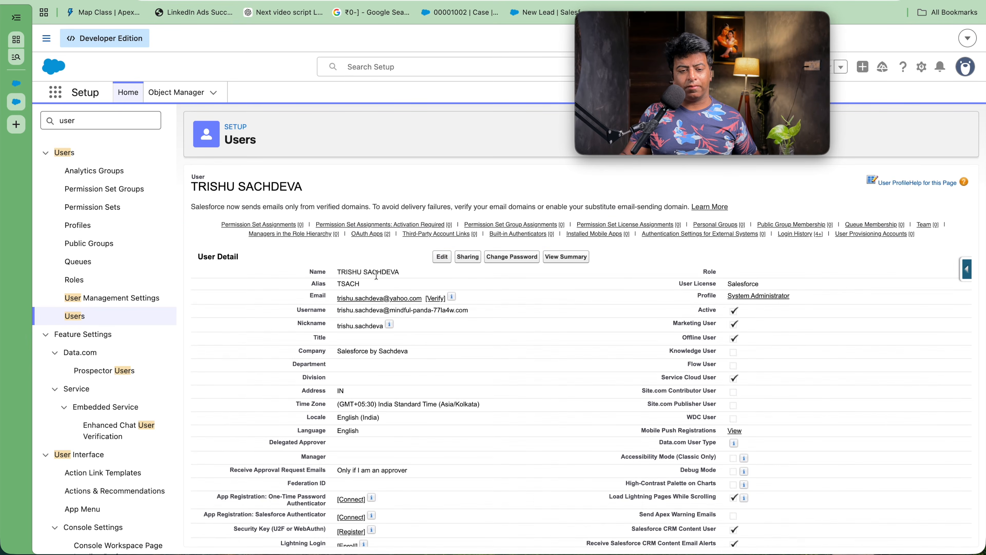
{"action": "left_click", "coordinate": [440, 260]}
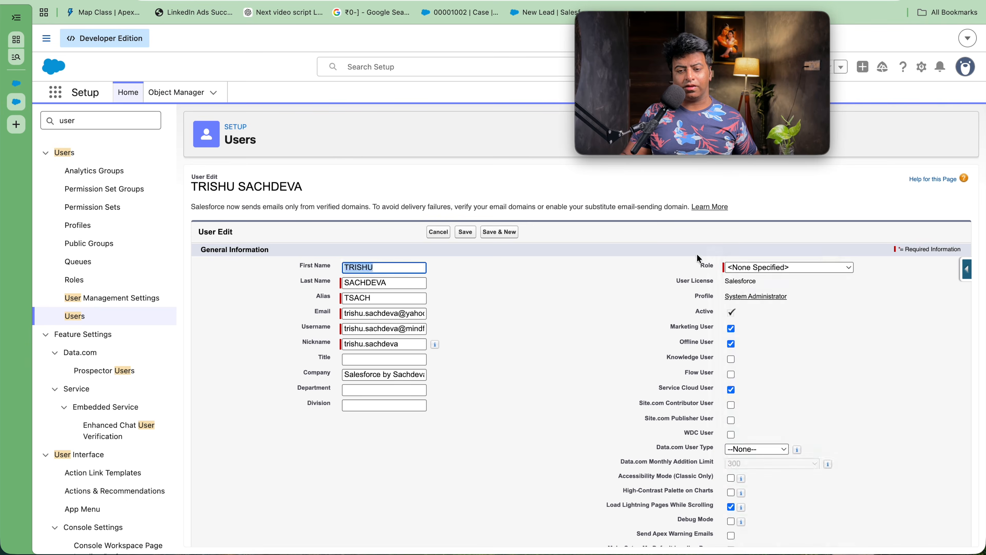
{"action": "left_click", "coordinate": [738, 269]}
{"action": "left_click", "coordinate": [736, 283]}
{"action": "left_click", "coordinate": [464, 232]}
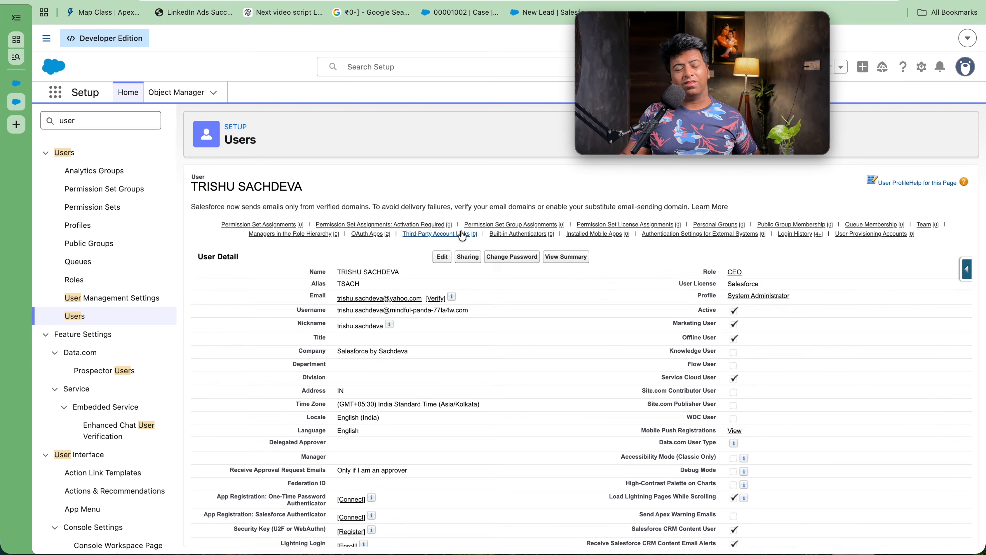
{"action": "double_click", "coordinate": [111, 121]}
Step: Search 'Role' to open the role hierarchy and view users assigned to Sales Manager and Sales Executive
{"action": "type", "text": "Role"}
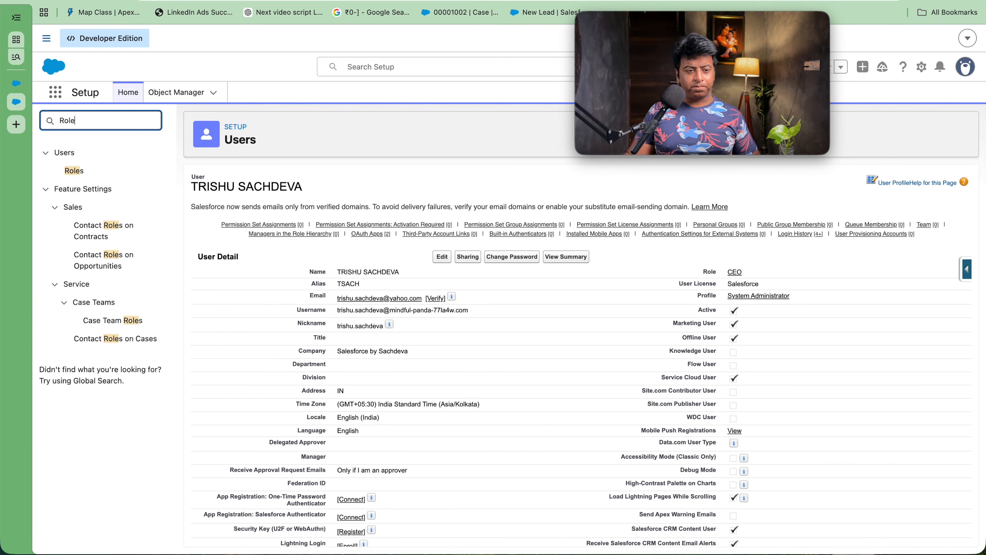
{"action": "left_click", "coordinate": [77, 173]}
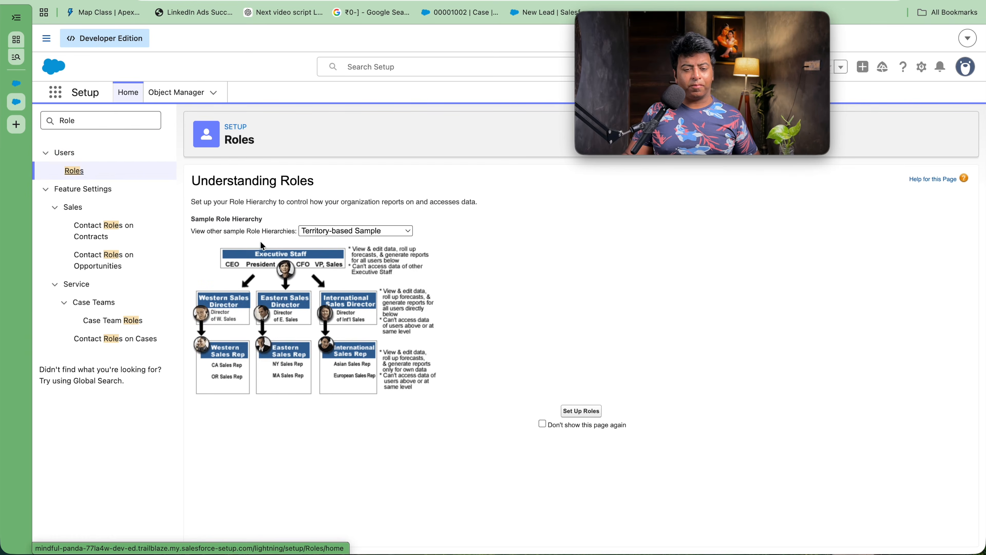
{"action": "left_click", "coordinate": [582, 413]}
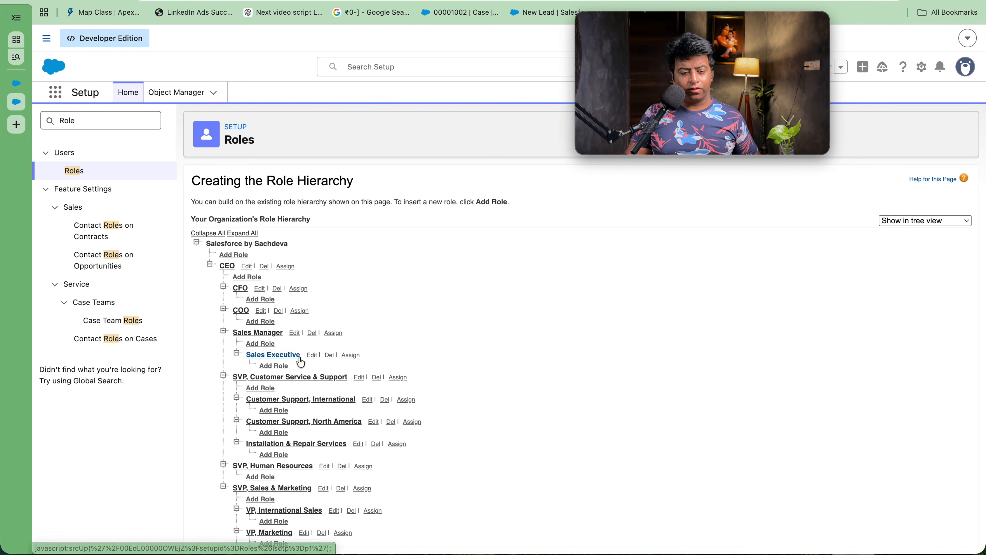
{"action": "left_click", "coordinate": [333, 333]}
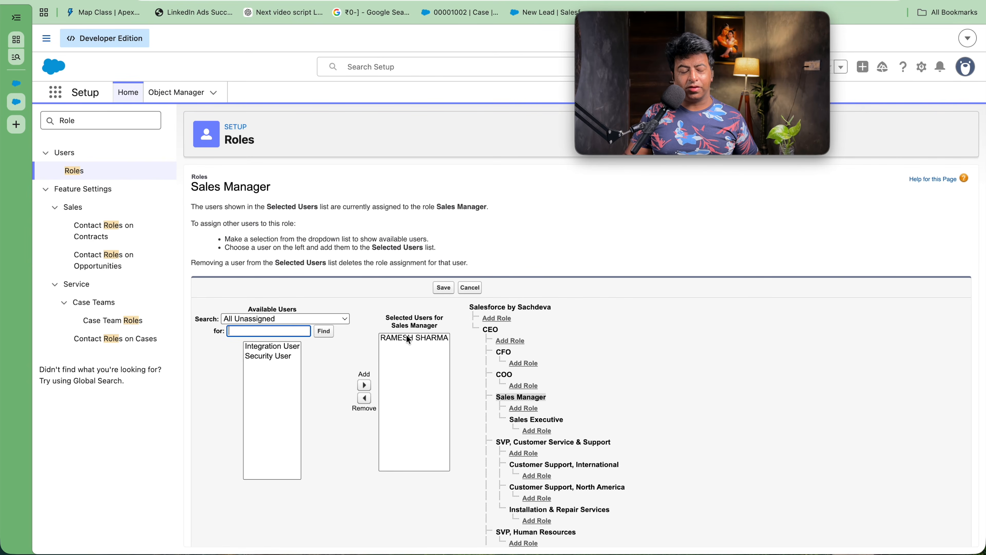
{"action": "left_click", "coordinate": [470, 287]}
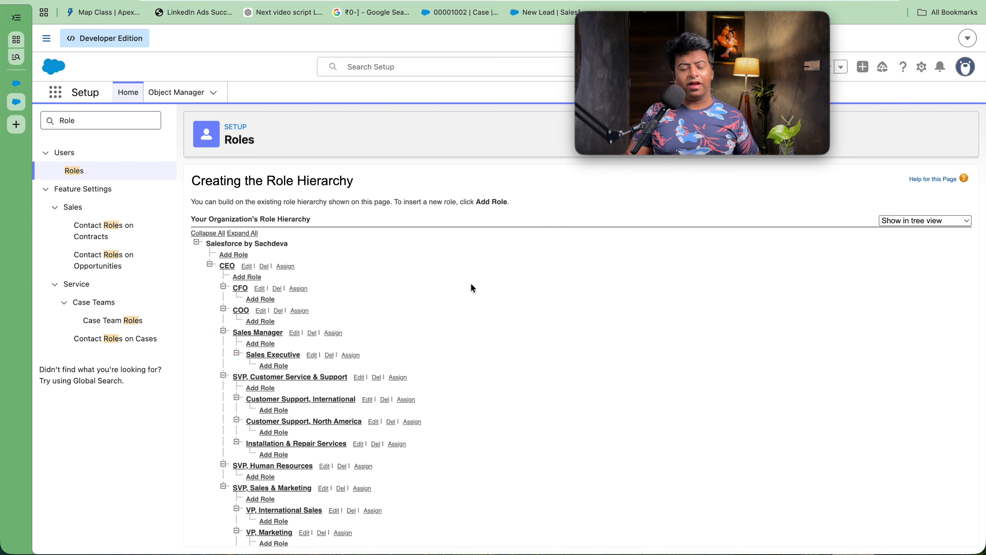
{"action": "left_click", "coordinate": [350, 355]}
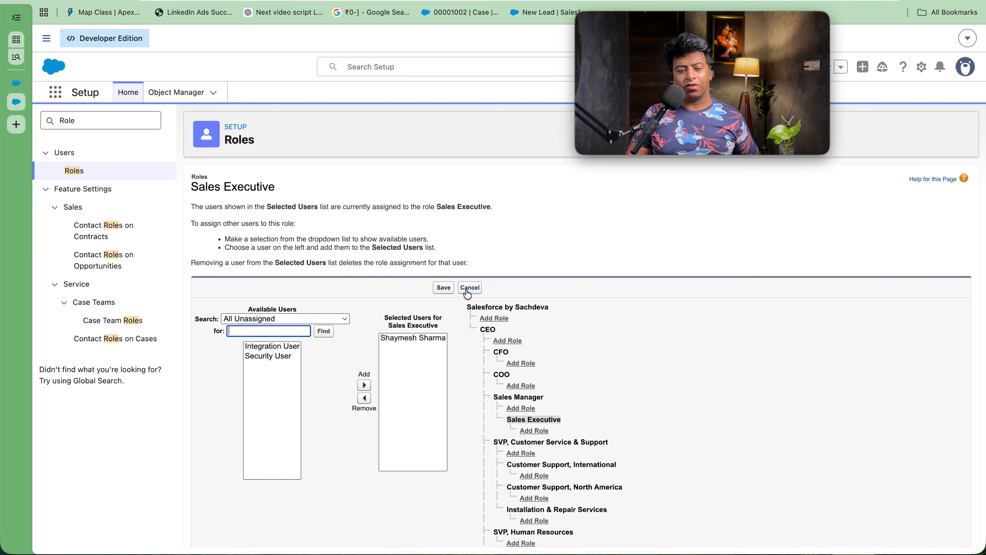
{"action": "left_click", "coordinate": [469, 288]}
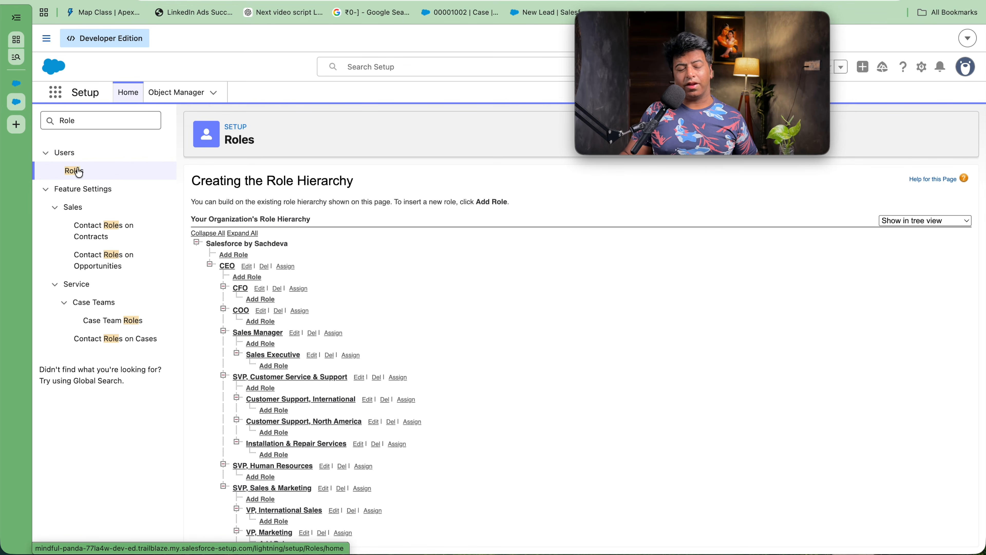
Step: Search 'sharing' and review the Private organization-wide defaults in edit mode, cancelling without changes
{"action": "double_click", "coordinate": [83, 120]}
{"action": "type", "text": "sh"}
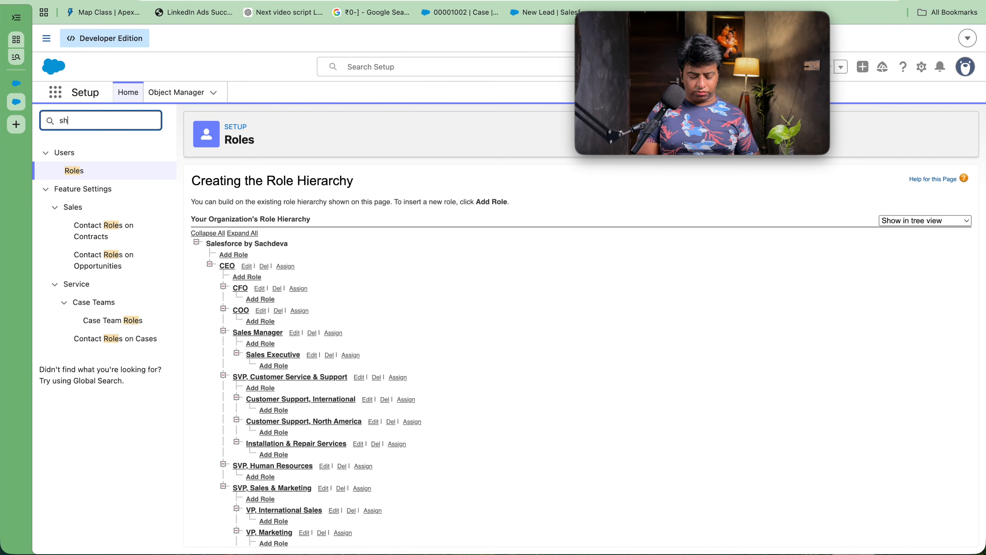
{"action": "type", "text": "arin"}
{"action": "key", "text": "BackSpace"}
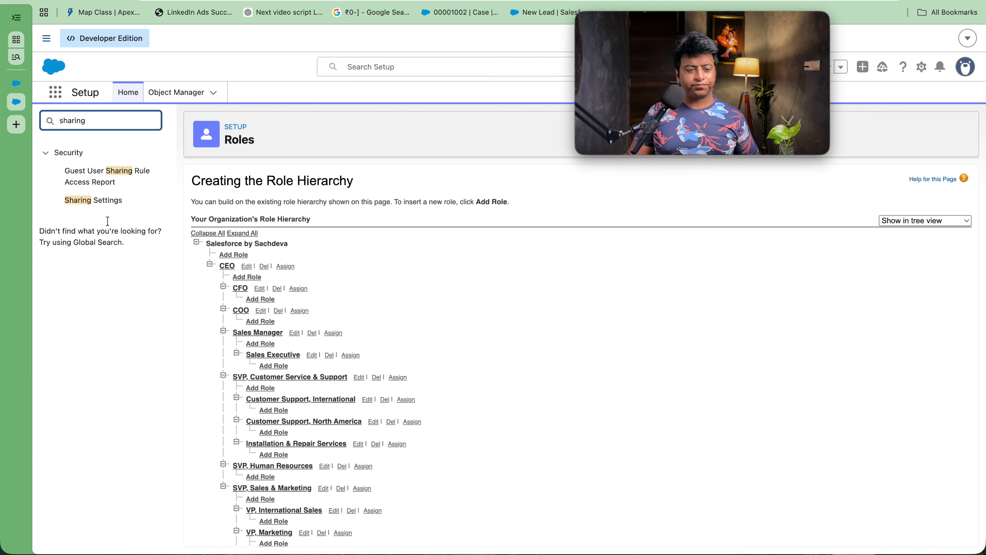
{"action": "left_click", "coordinate": [99, 201]}
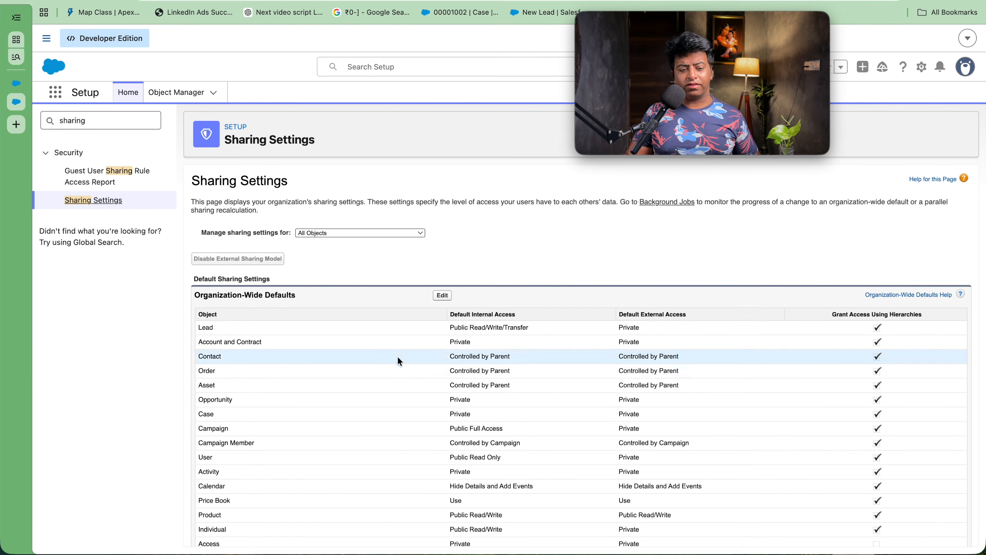
{"action": "scroll", "coordinate": [398, 355], "scroll_direction": "down", "scroll_amount": 5}
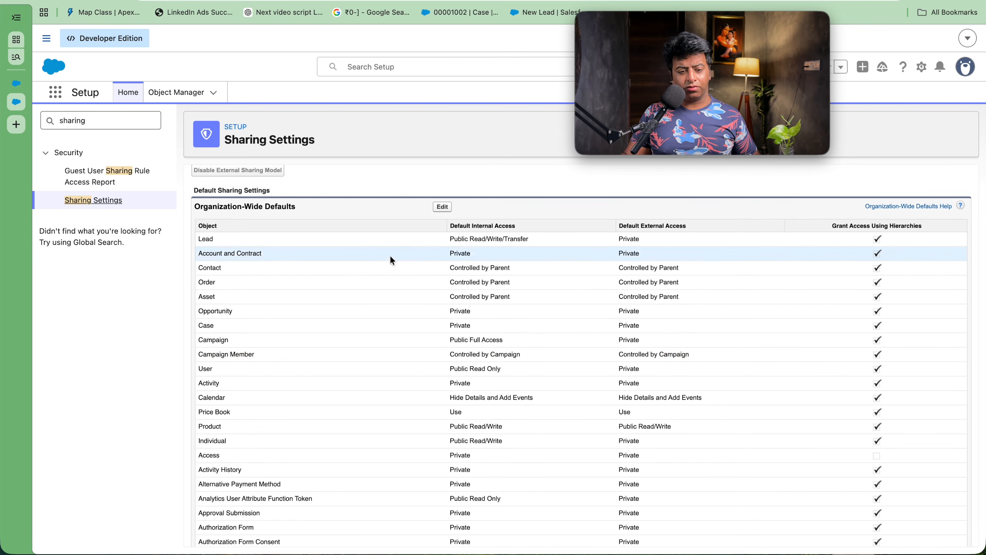
{"action": "left_click_drag", "start_coordinate": [831, 226], "coordinate": [910, 228]}
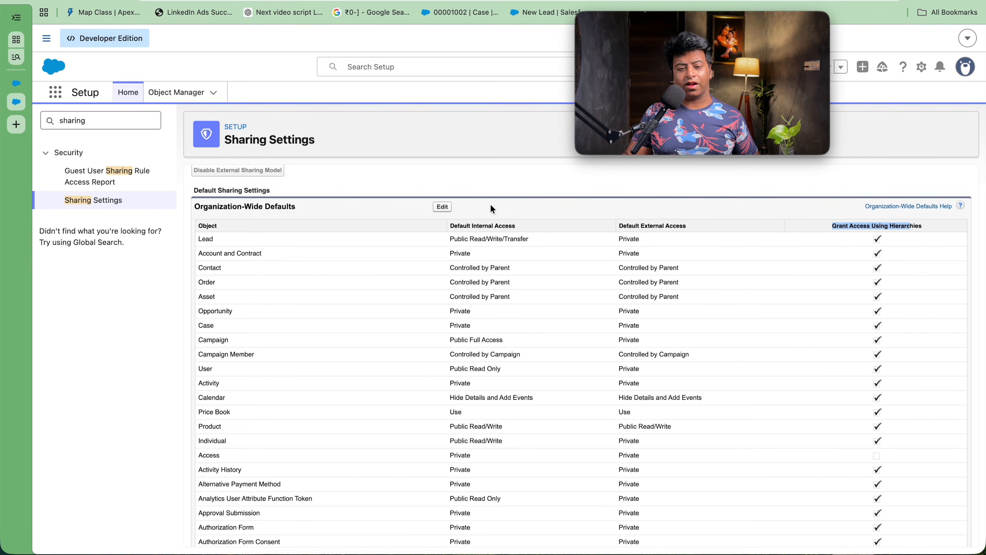
{"action": "left_click", "coordinate": [439, 209]}
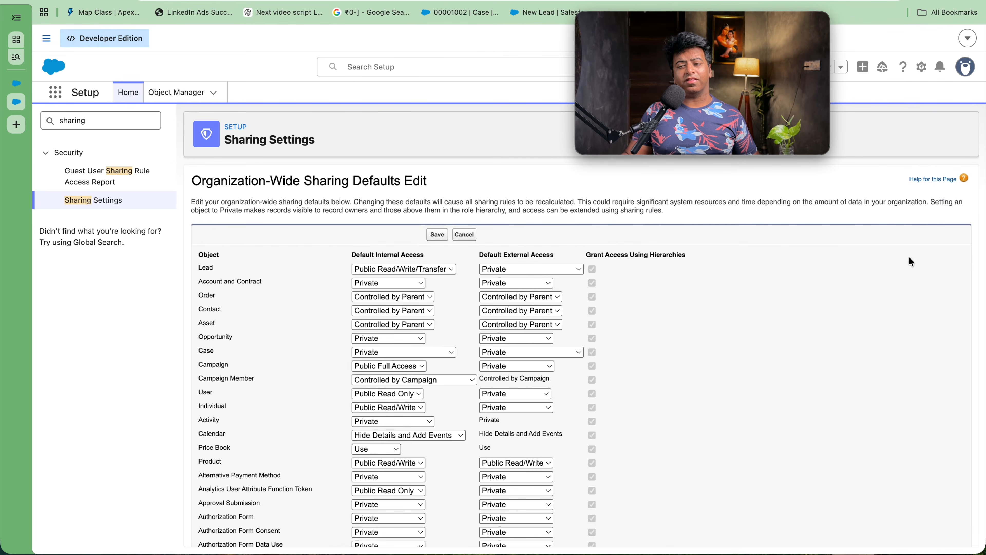
{"action": "scroll", "coordinate": [629, 265], "scroll_direction": "down", "scroll_amount": 20}
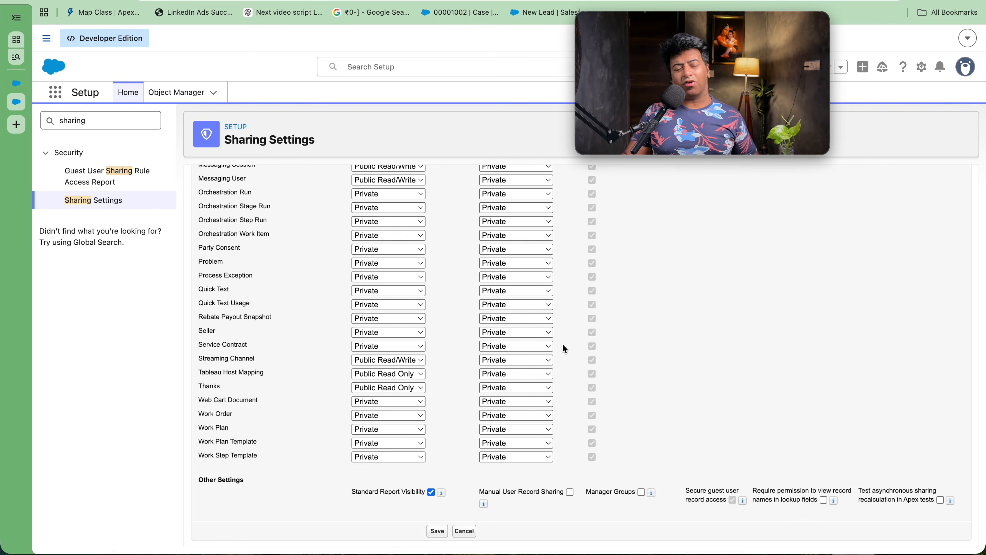
{"action": "scroll", "coordinate": [564, 348], "scroll_direction": "up", "scroll_amount": 20}
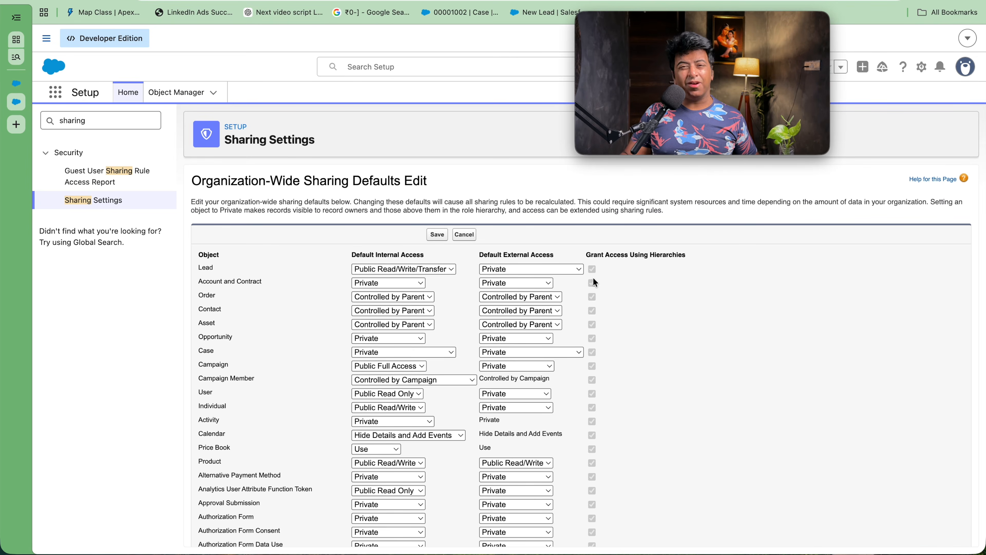
{"action": "left_click", "coordinate": [464, 234]}
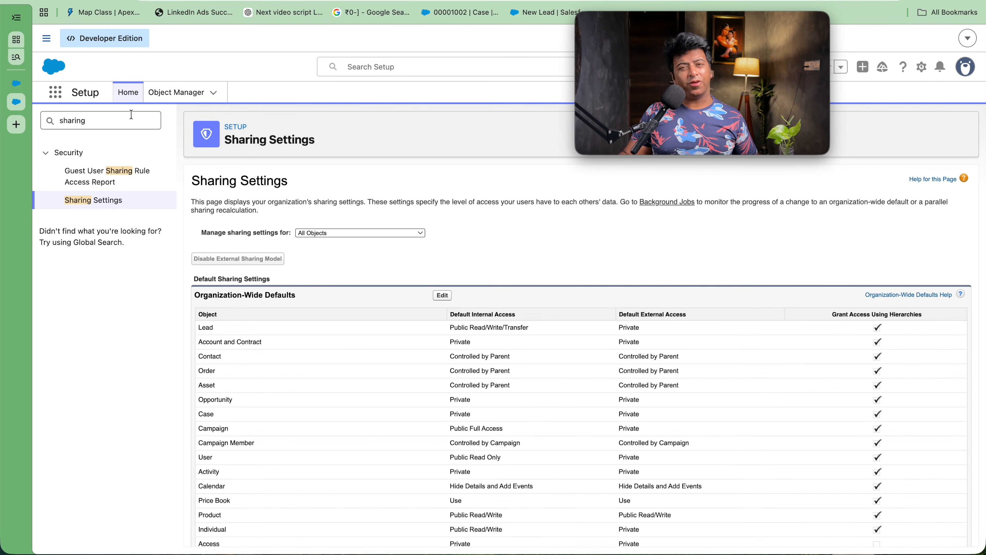
{"action": "left_click", "coordinate": [105, 116]}
Step: On Login Access Policies, enable 'Administrators Can Log in as Any User' and save
{"action": "key", "text": "super+a"}
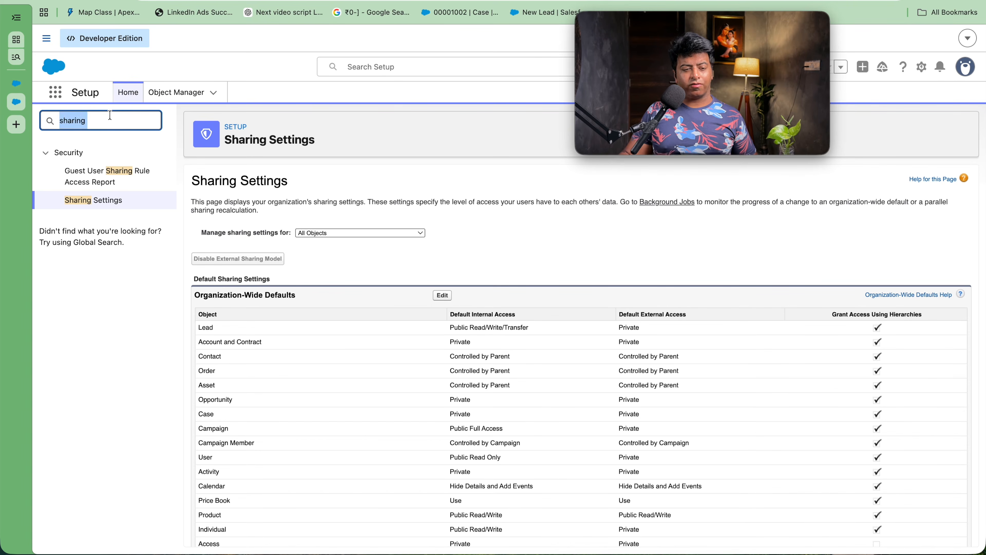
{"action": "type", "text": "logi"}
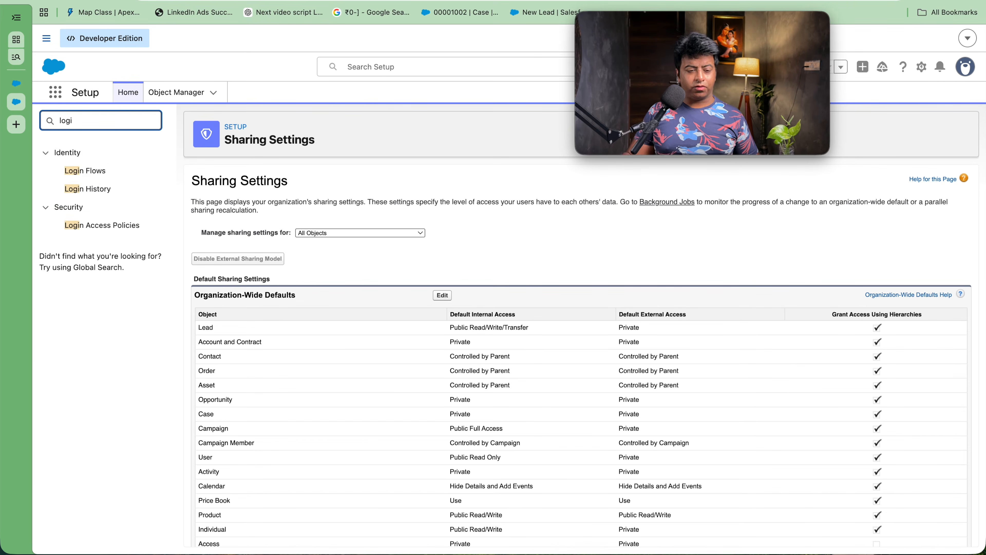
{"action": "left_click", "coordinate": [103, 225]}
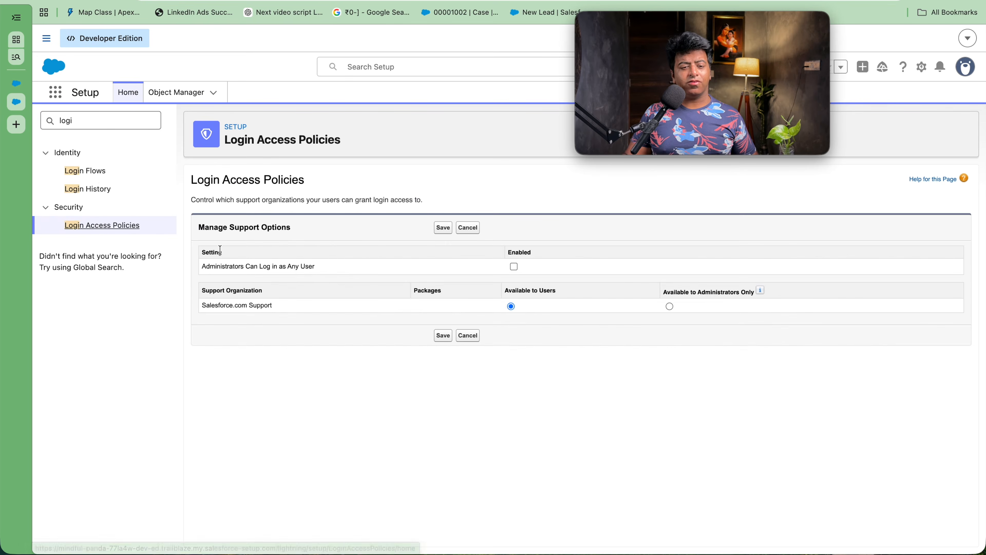
{"action": "triple_click", "coordinate": [209, 230]}
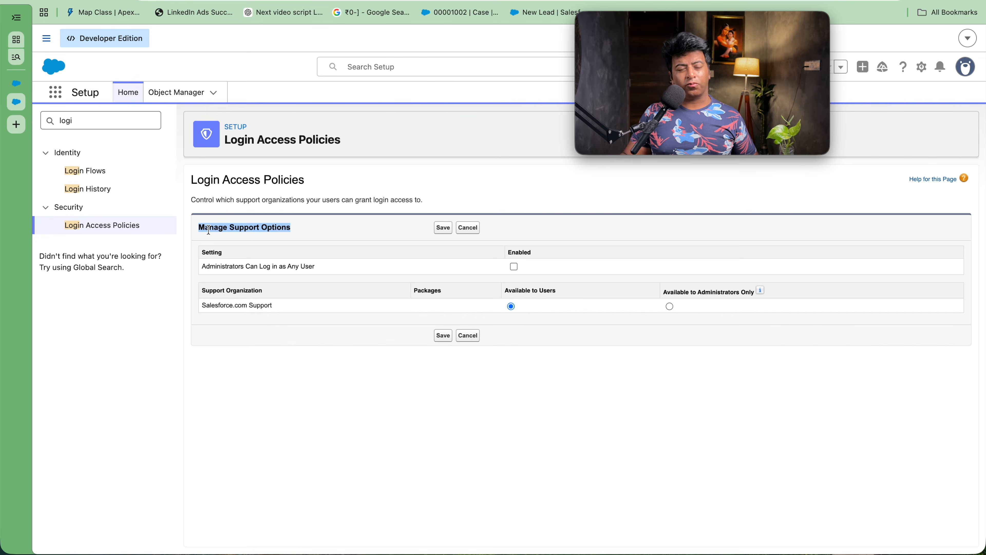
{"action": "triple_click", "coordinate": [218, 265]}
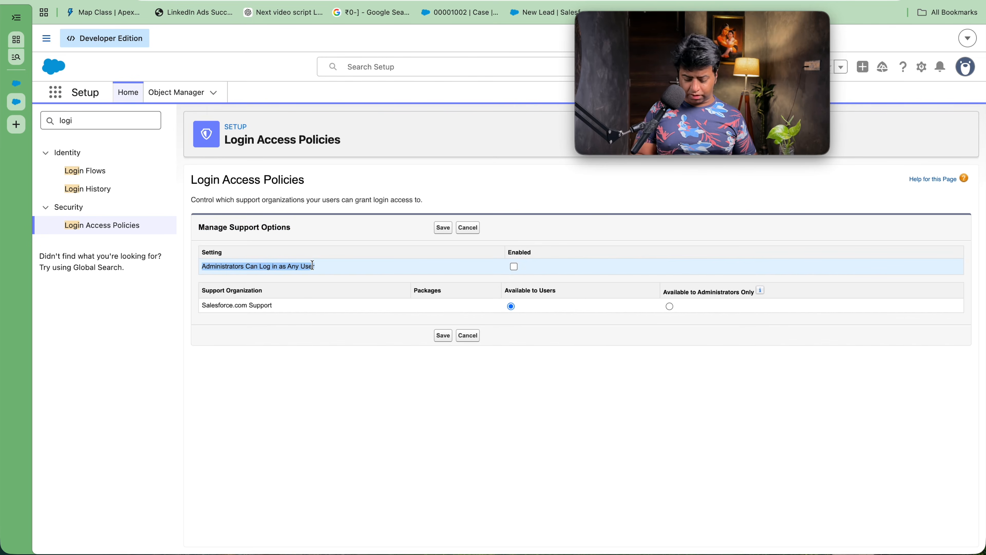
{"action": "key", "text": "super+plus"}
{"action": "key", "text": "super+plus"}
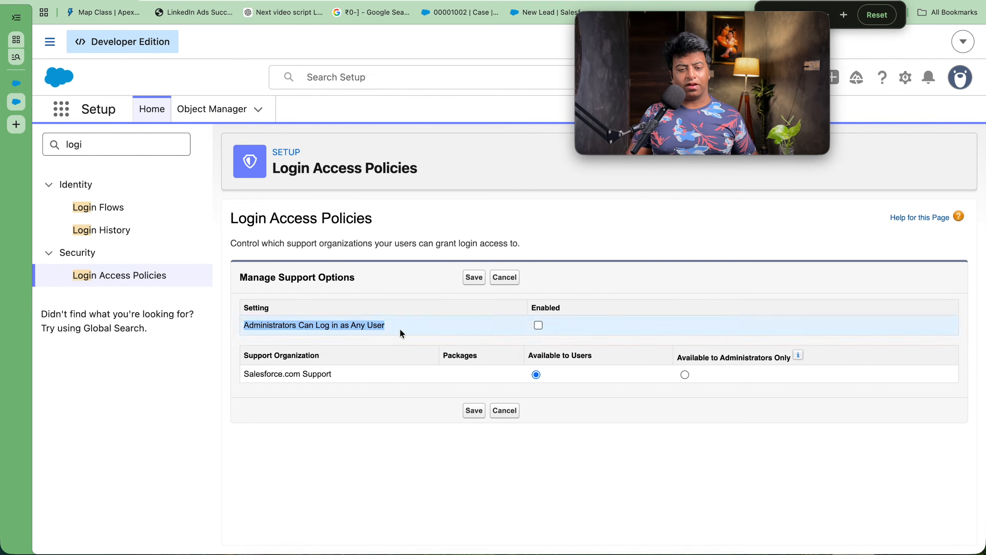
{"action": "left_click", "coordinate": [538, 325]}
{"action": "left_click", "coordinate": [481, 281]}
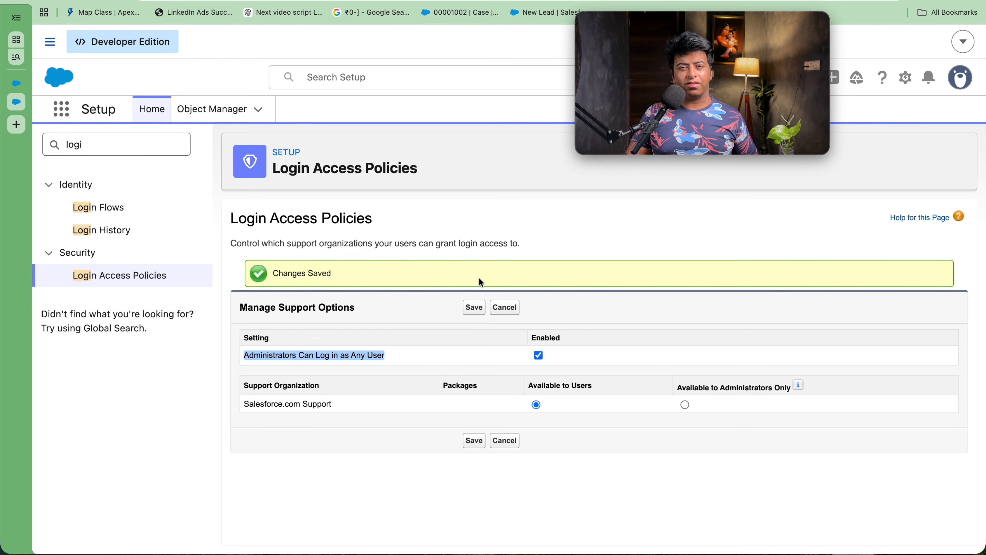
{"action": "double_click", "coordinate": [159, 151]}
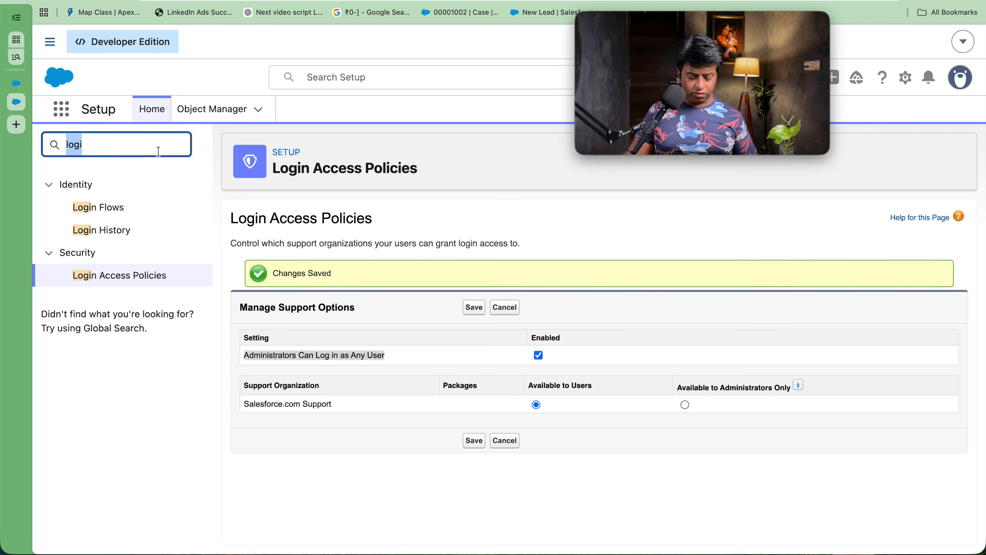
Step: Search 'user' in Quick Find and log in as the Sales Executive user
{"action": "type", "text": "user"}
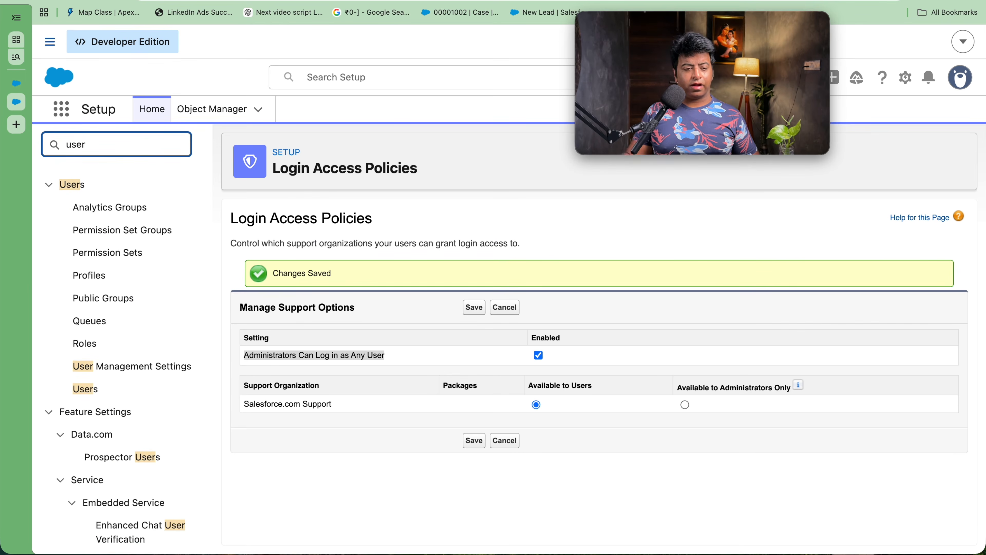
{"action": "left_click", "coordinate": [88, 389]}
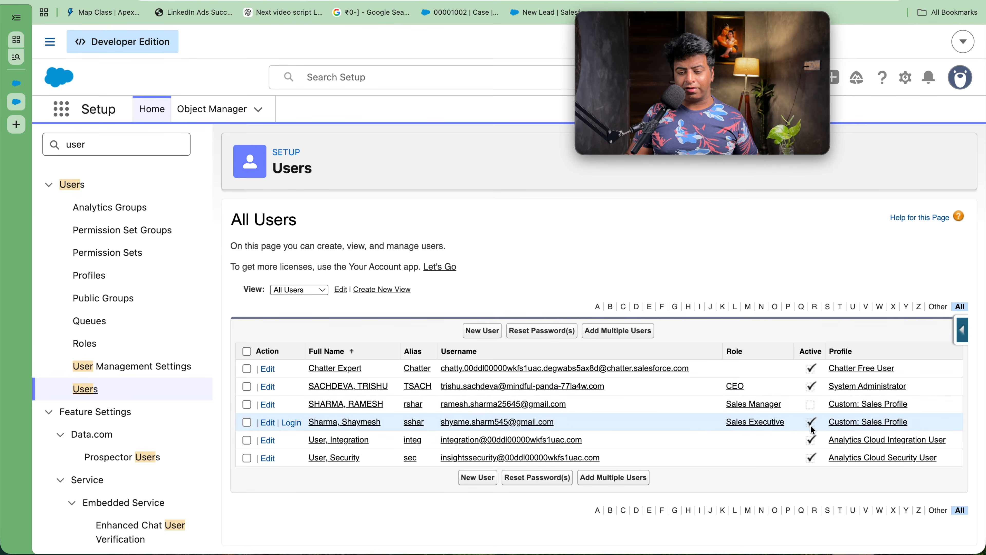
{"action": "left_click", "coordinate": [292, 422]}
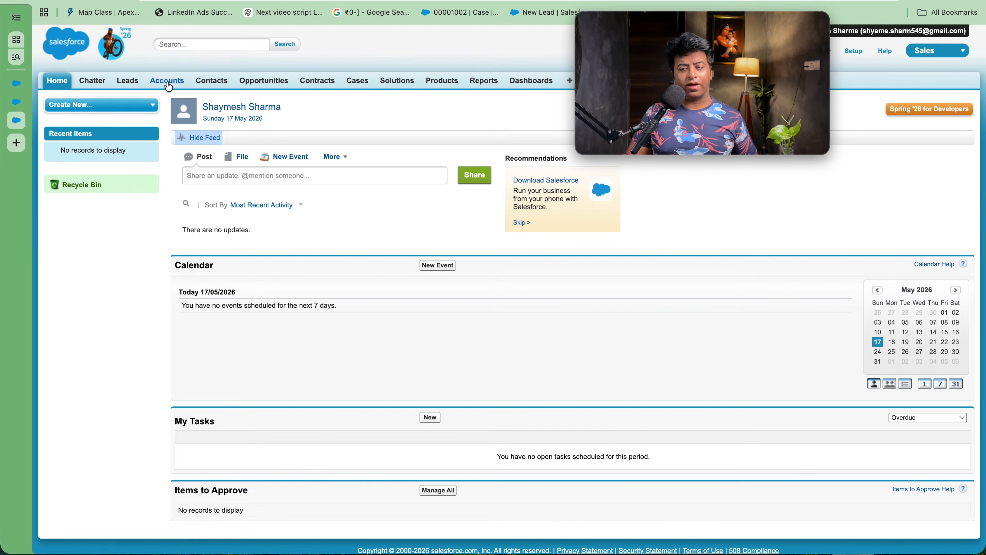
Step: Start a new account named Vinchester united corp and mark it Active
{"action": "left_click", "coordinate": [168, 84]}
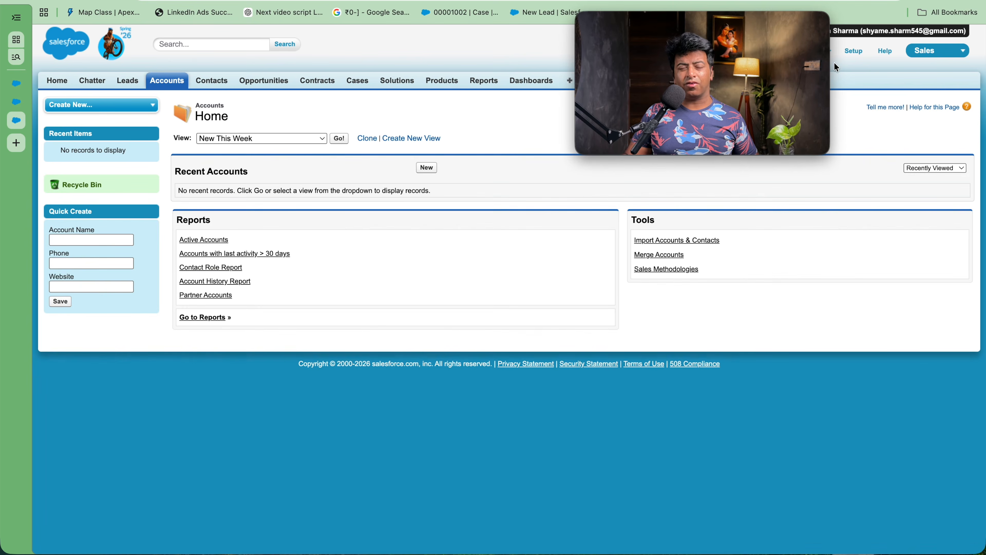
{"action": "left_click", "coordinate": [427, 168]}
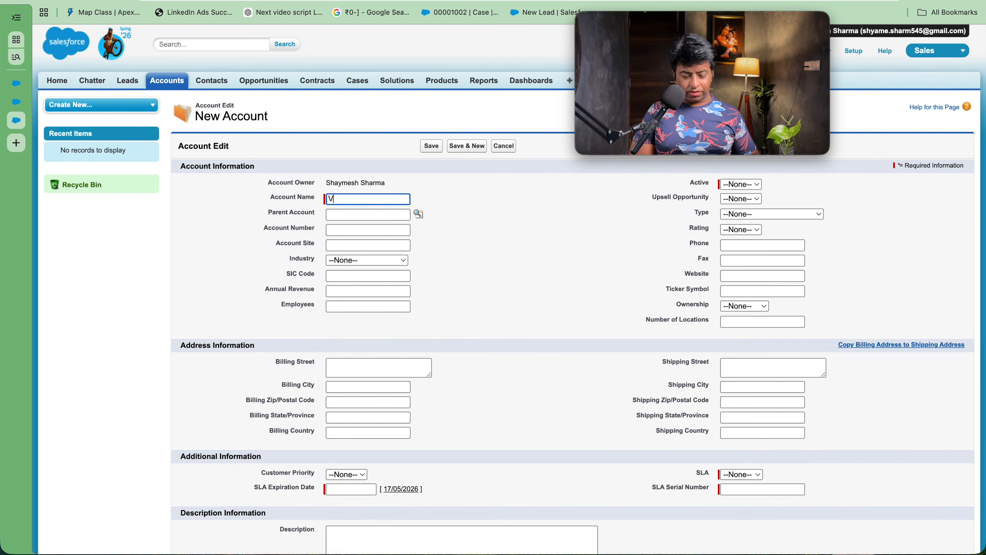
{"action": "type", "text": "Vind"}
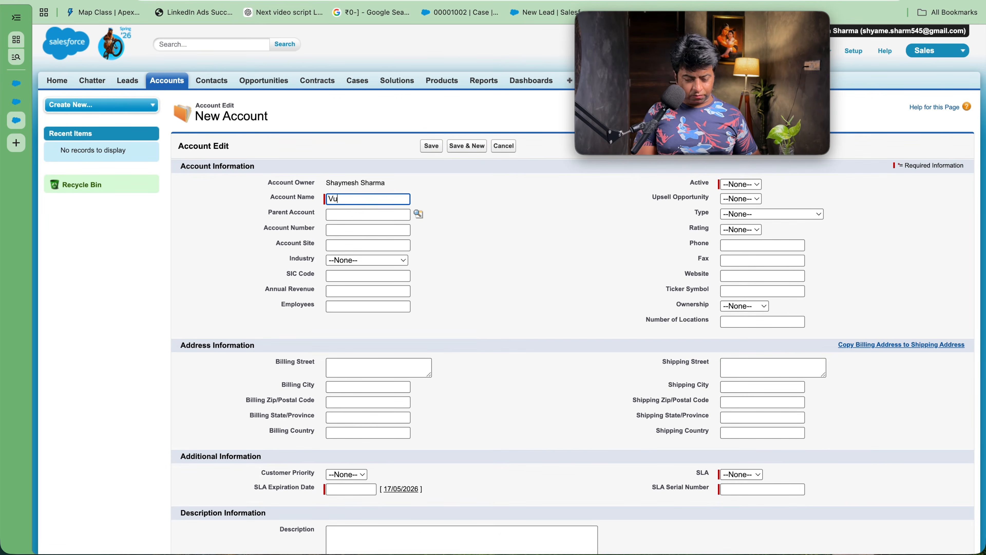
{"action": "type", "text": "h"}
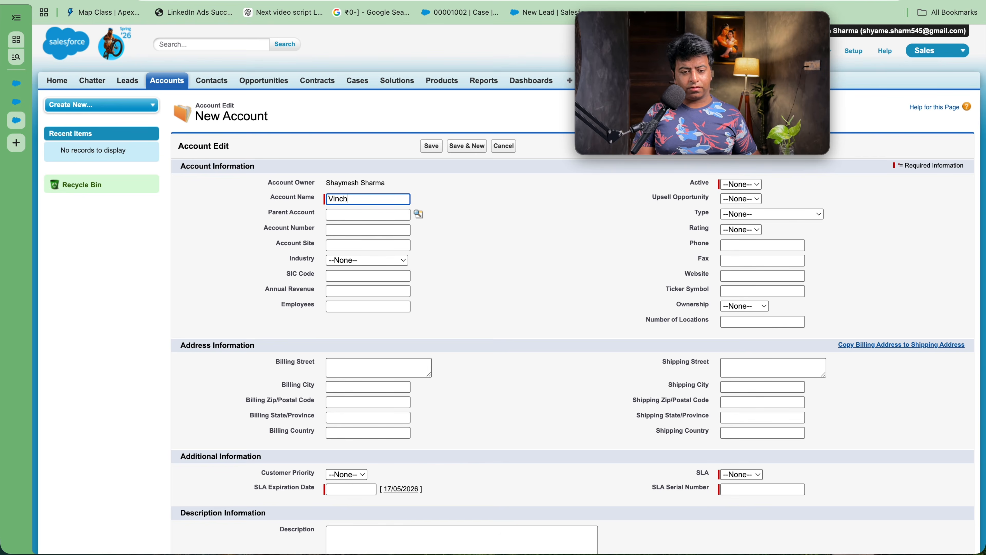
{"action": "type", "text": "ester u"}
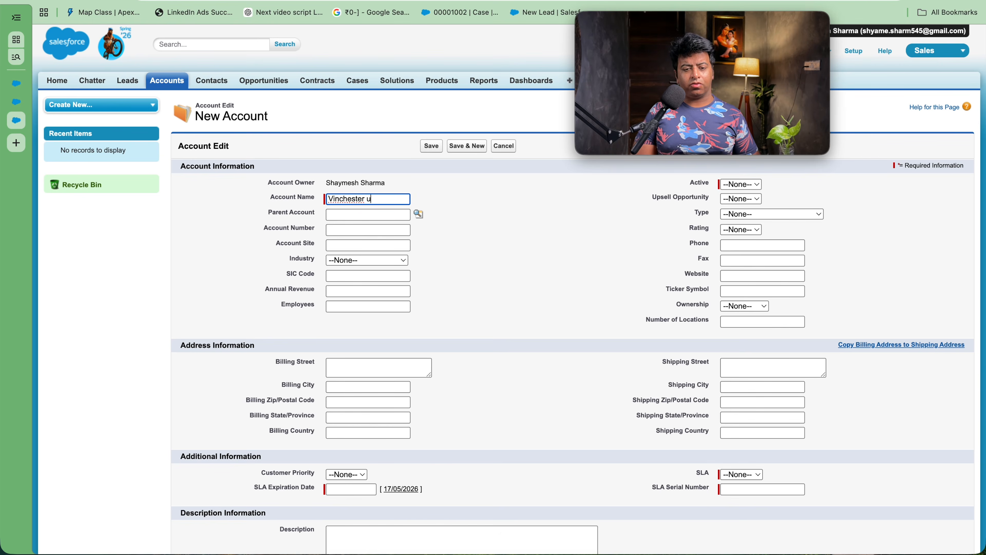
{"action": "type", "text": "nited corp"}
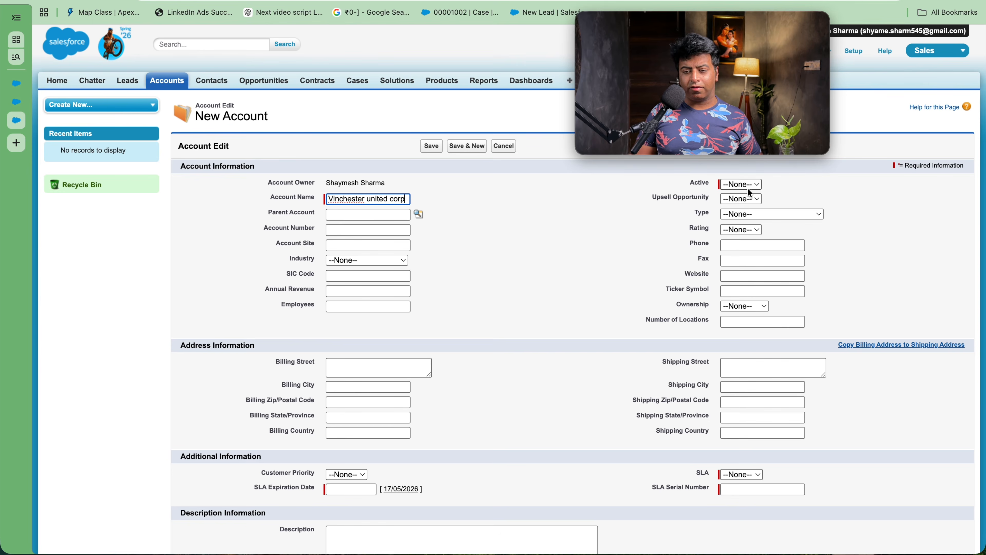
{"action": "left_click", "coordinate": [749, 183]}
{"action": "left_click", "coordinate": [745, 199]}
{"action": "left_click", "coordinate": [746, 184]}
{"action": "left_click", "coordinate": [745, 199]}
Step: Set SLA to Gold with serial number 4545 and expiration date 29/05/2026
{"action": "scroll", "coordinate": [727, 329], "scroll_direction": "down", "scroll_amount": 3}
{"action": "left_click", "coordinate": [739, 369]}
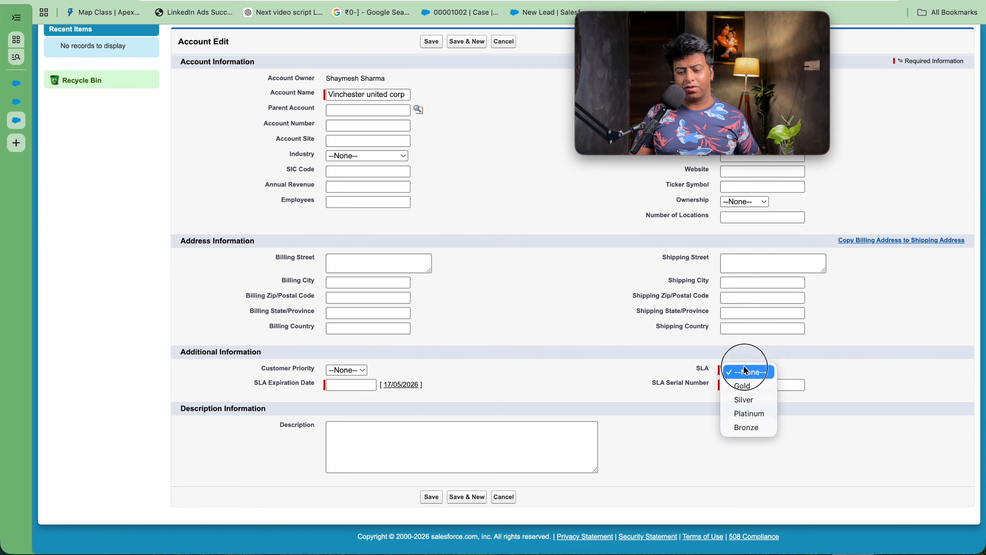
{"action": "left_click", "coordinate": [743, 389]}
{"action": "left_click", "coordinate": [744, 386]}
{"action": "type", "text": "4545"}
{"action": "left_click", "coordinate": [386, 384]}
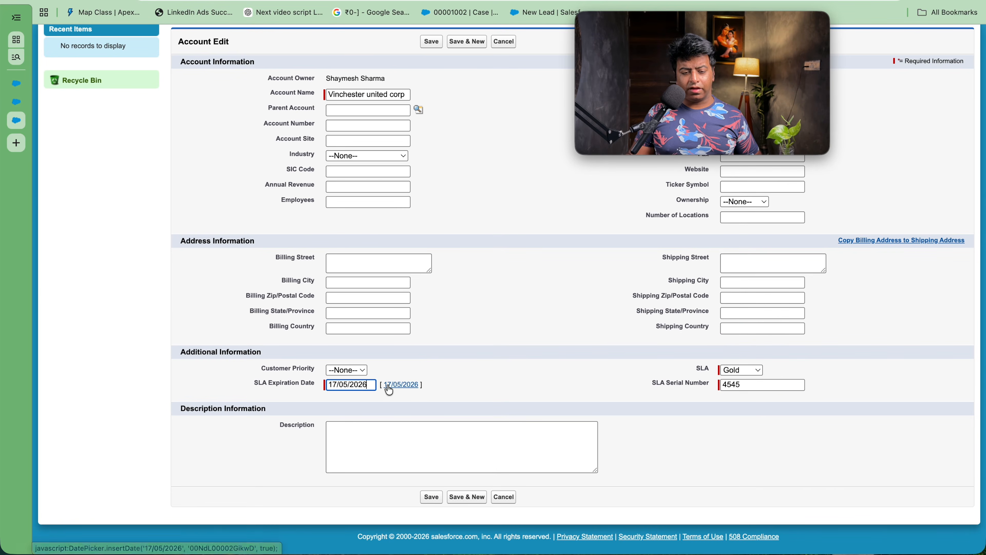
{"action": "left_click", "coordinate": [413, 465]}
Step: Set industry to Biotechnology and annual revenue to 12545, then save the account
{"action": "scroll", "coordinate": [472, 400], "scroll_direction": "up", "scroll_amount": 3}
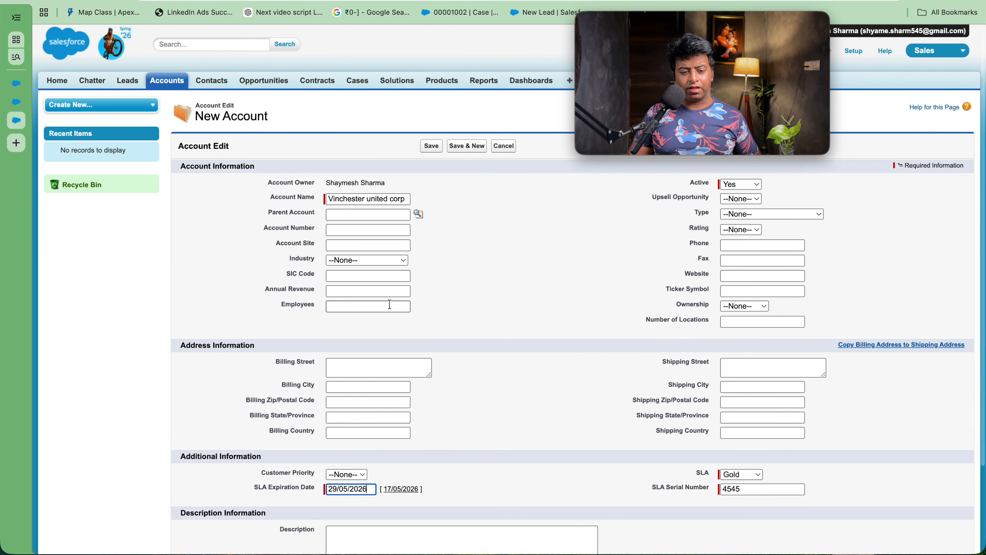
{"action": "left_click", "coordinate": [383, 260]}
{"action": "left_click", "coordinate": [370, 317]}
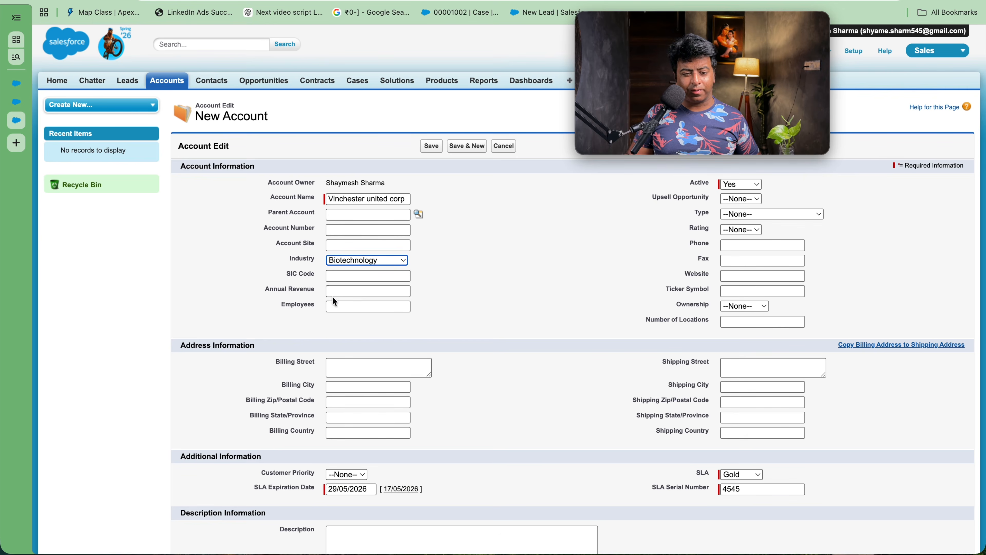
{"action": "left_click", "coordinate": [341, 293]}
{"action": "type", "text": "12545"}
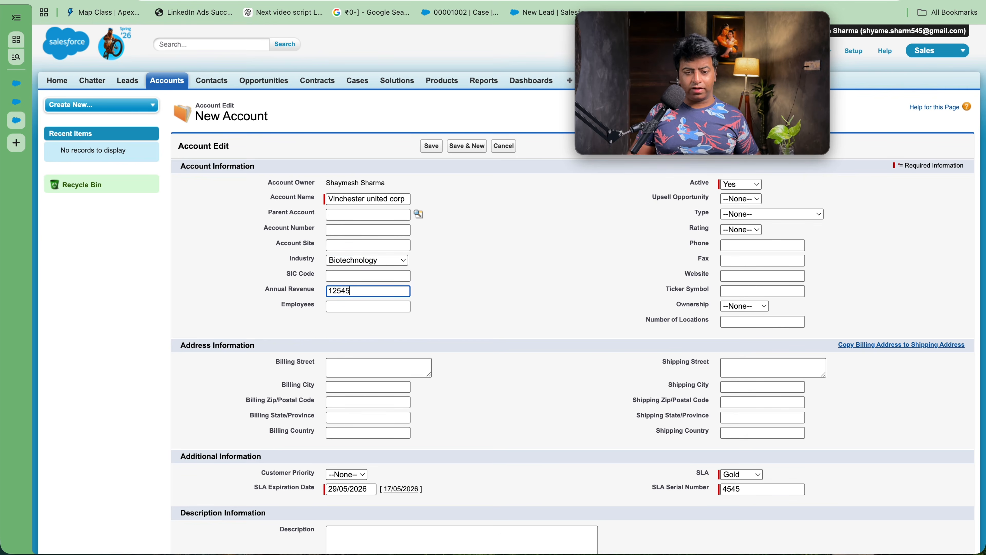
{"action": "left_click", "coordinate": [428, 149]}
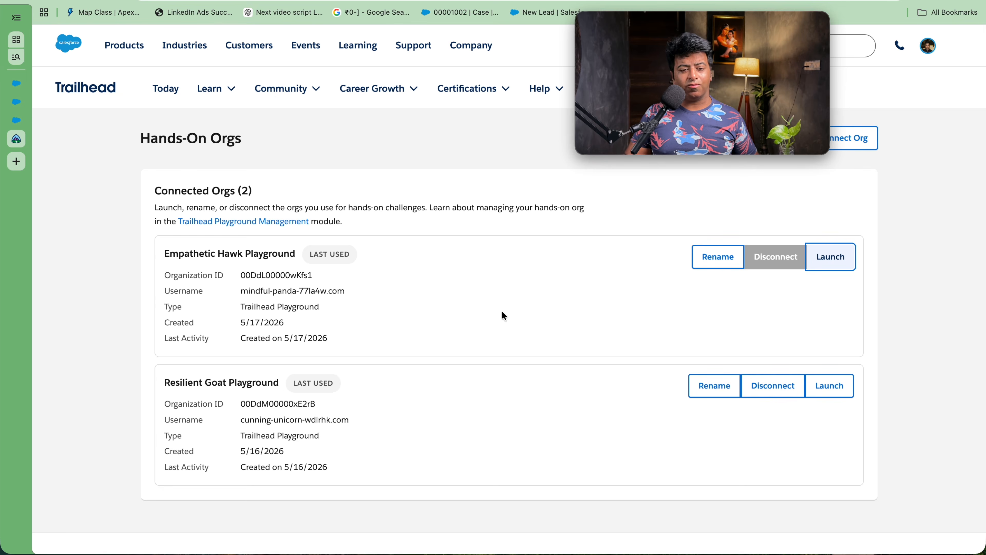
Step: Close the account, Setup Users and Playground welcome tabs, then relaunch Empathetic Hawk Playground
{"action": "left_click", "coordinate": [16, 120]}
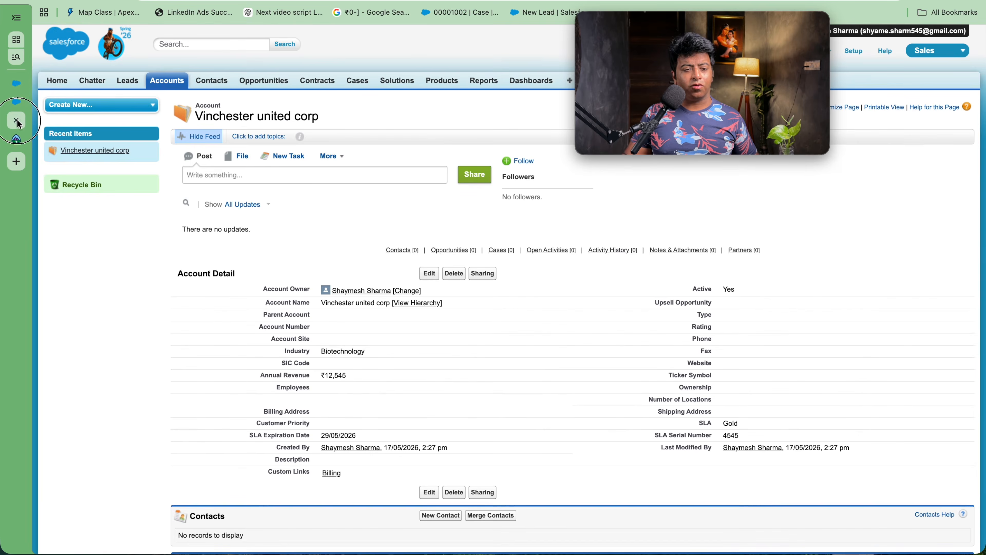
{"action": "left_click", "coordinate": [15, 120]}
{"action": "left_click", "coordinate": [15, 102]}
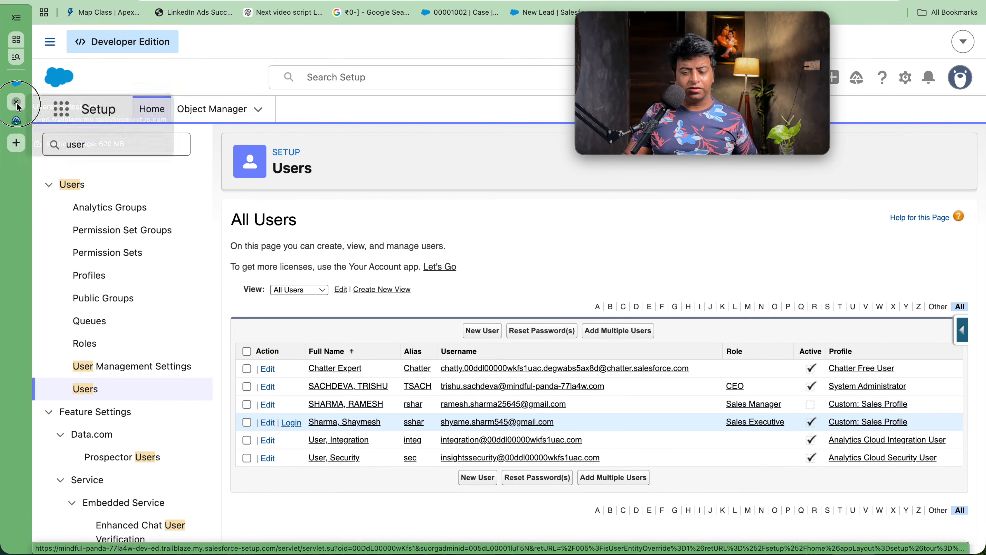
{"action": "left_click", "coordinate": [16, 103]}
{"action": "left_click", "coordinate": [14, 88]}
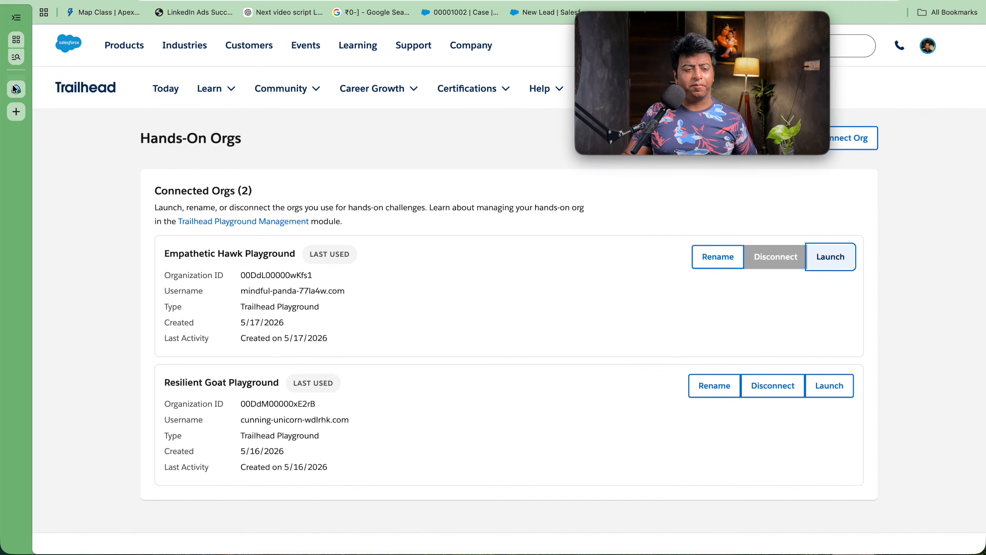
{"action": "left_click", "coordinate": [16, 83]}
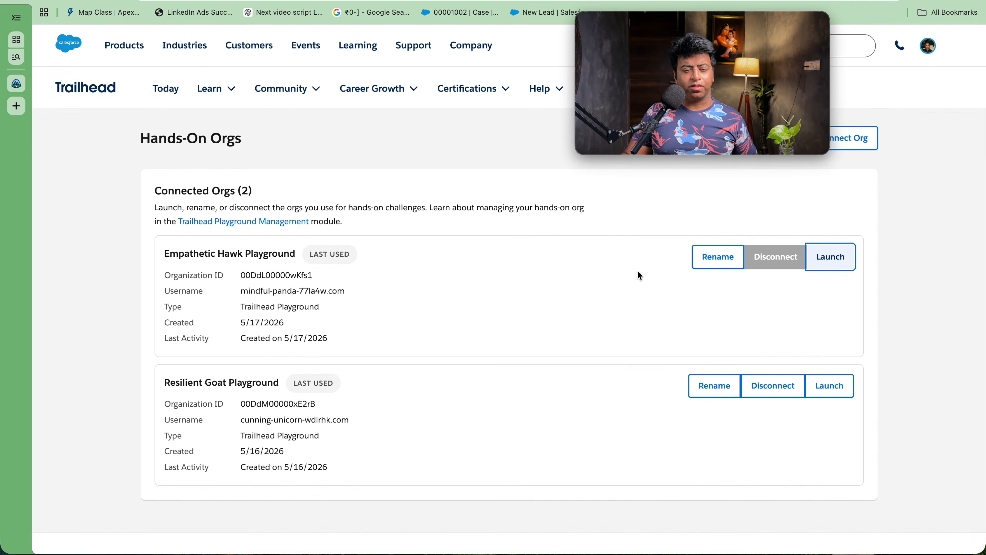
{"action": "left_click", "coordinate": [831, 257]}
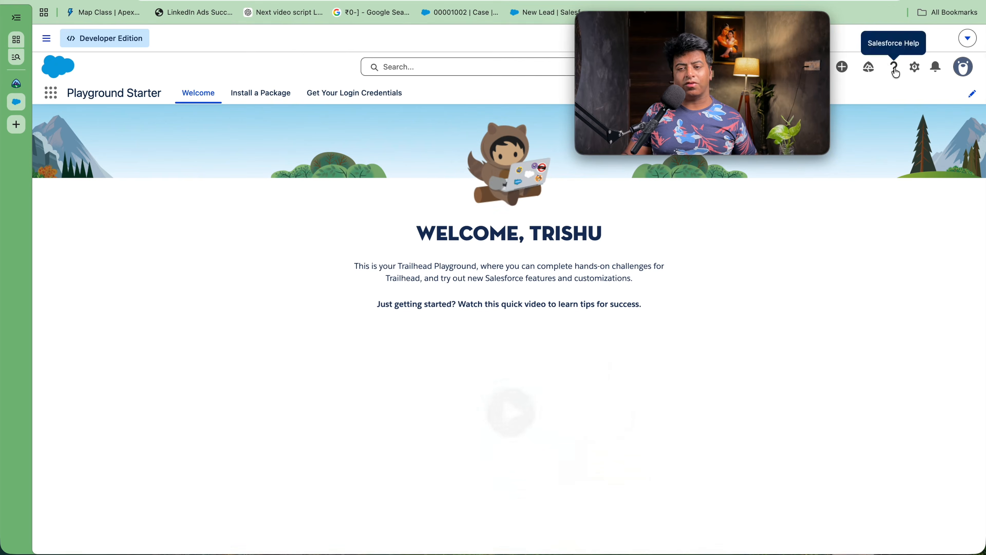
{"action": "left_click", "coordinate": [915, 67]}
Step: In Setup, dismiss the Security Contact notice, find Users via Quick Find 'user', and edit Sales Executive
{"action": "left_click", "coordinate": [869, 114]}
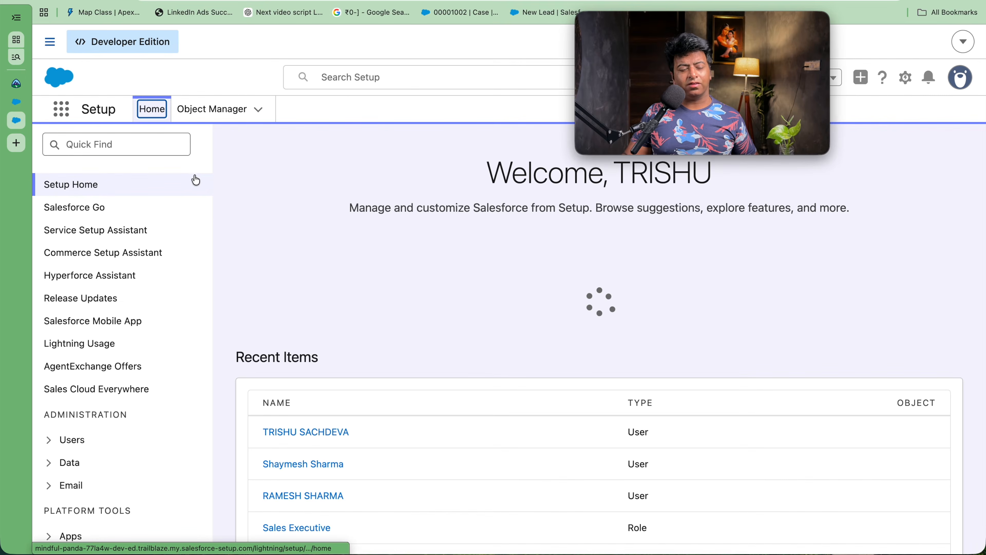
{"action": "left_click", "coordinate": [159, 142]}
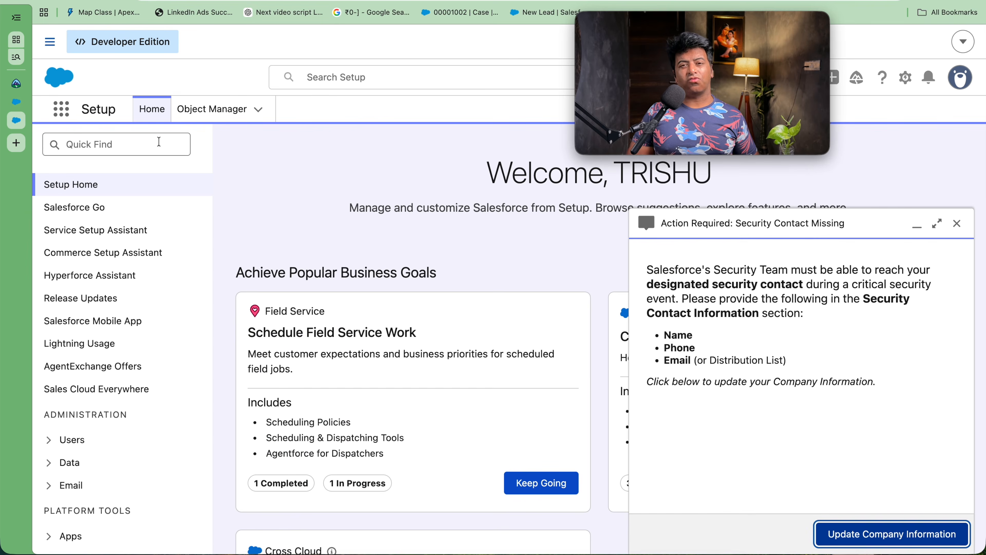
{"action": "left_click", "coordinate": [957, 223]}
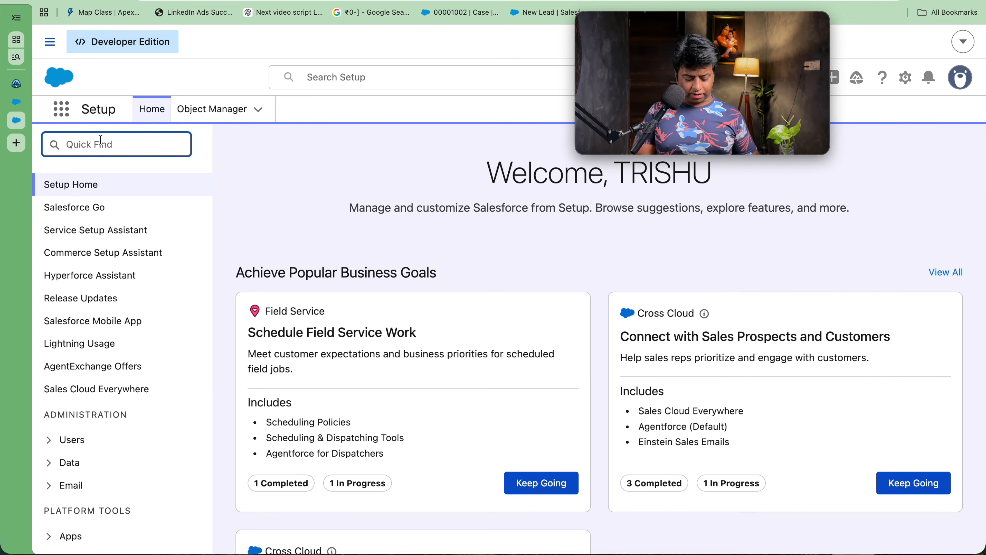
{"action": "type", "text": "user"}
{"action": "left_click", "coordinate": [91, 391]}
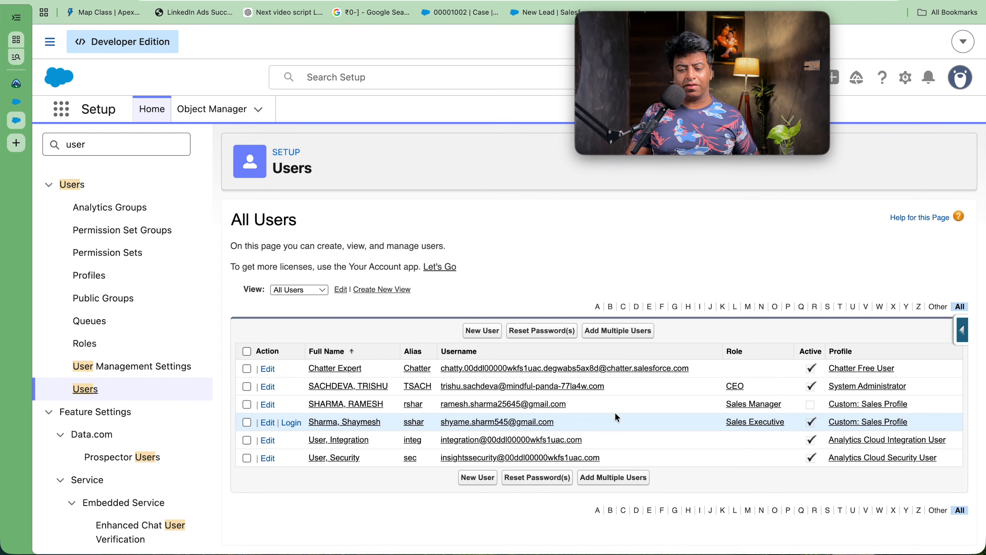
{"action": "left_click", "coordinate": [268, 423]}
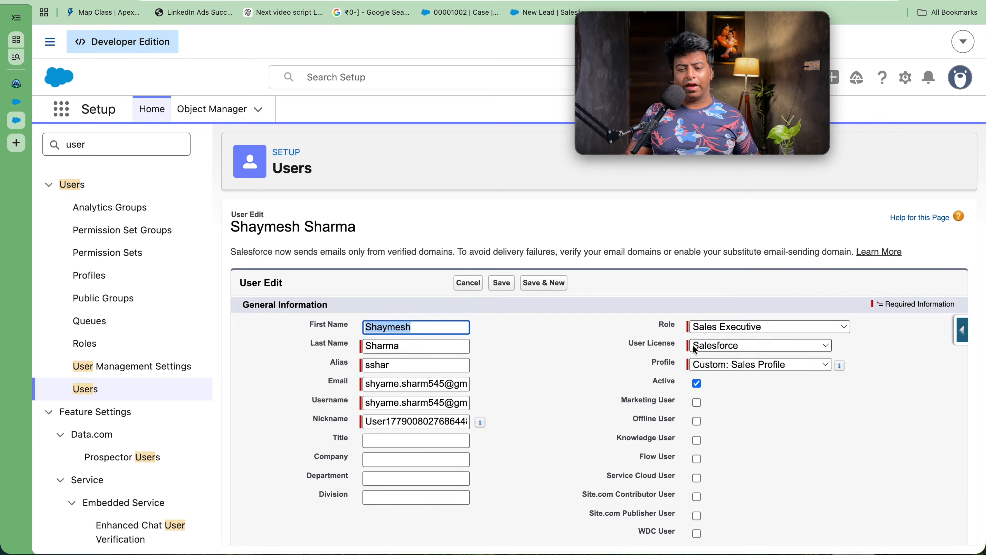
Step: Deactivate the Sales Executive user by unchecking Active and saving
{"action": "left_click", "coordinate": [697, 383]}
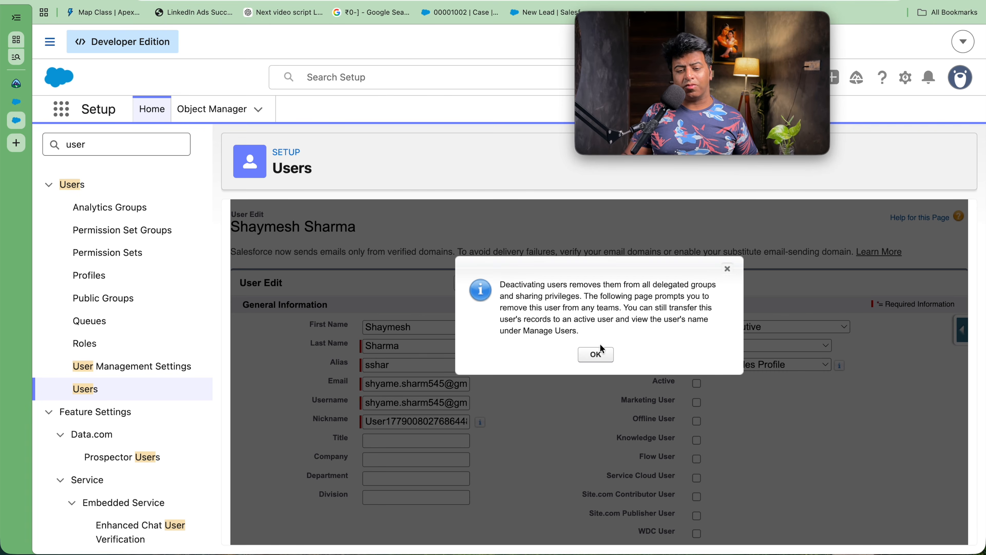
{"action": "left_click", "coordinate": [598, 352]}
{"action": "left_click", "coordinate": [502, 283]}
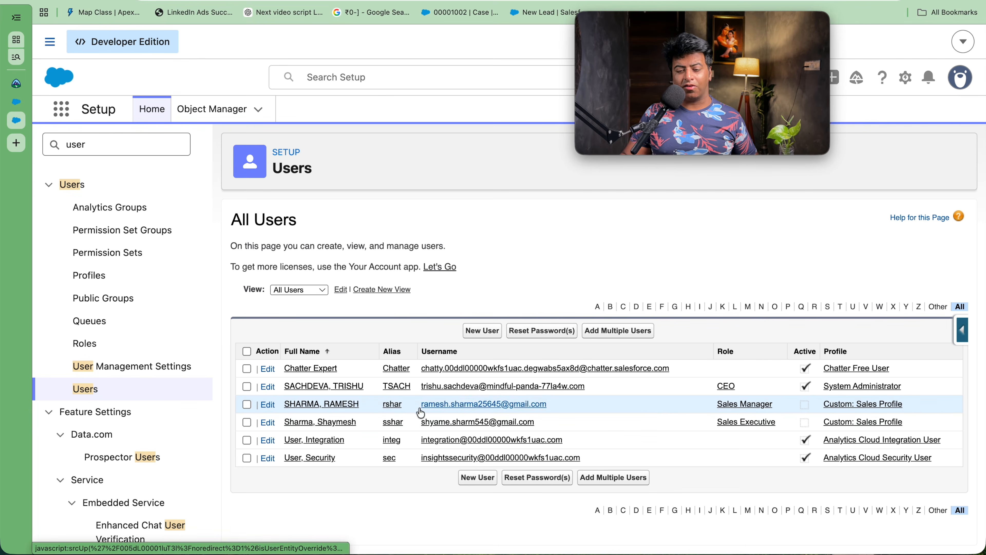
Step: Save the Sales Manager user, log in as them, and go to Accounts
{"action": "left_click", "coordinate": [267, 404]}
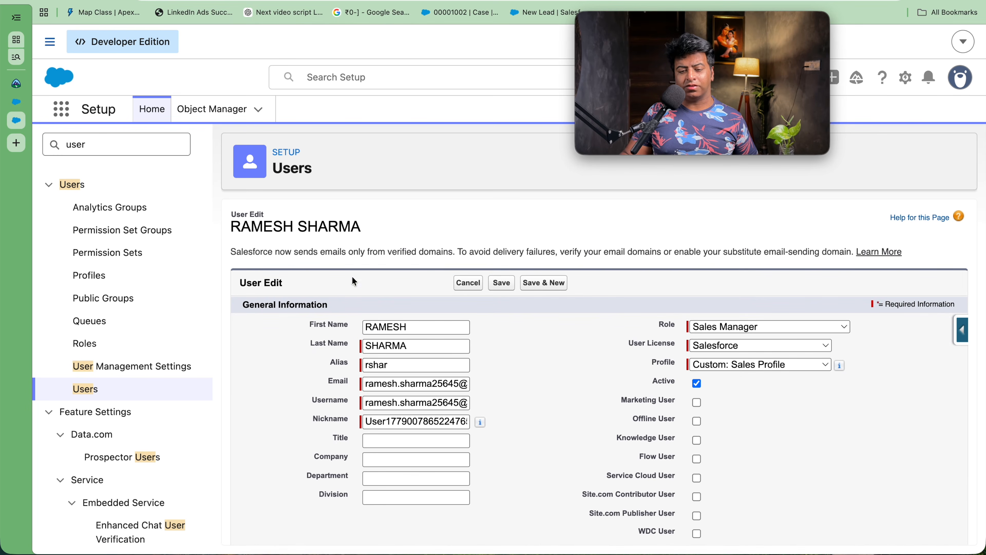
{"action": "left_click", "coordinate": [495, 285]}
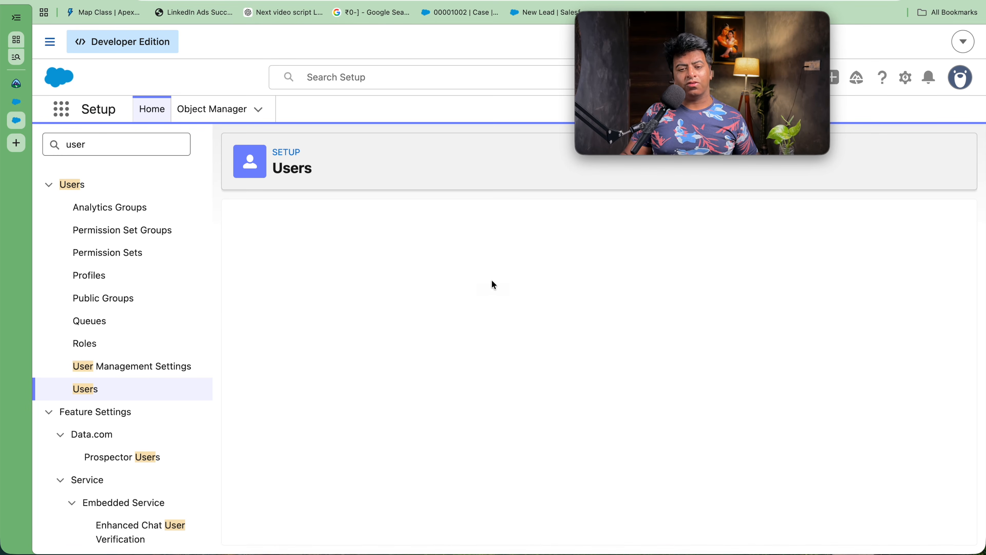
{"action": "left_click", "coordinate": [292, 405]}
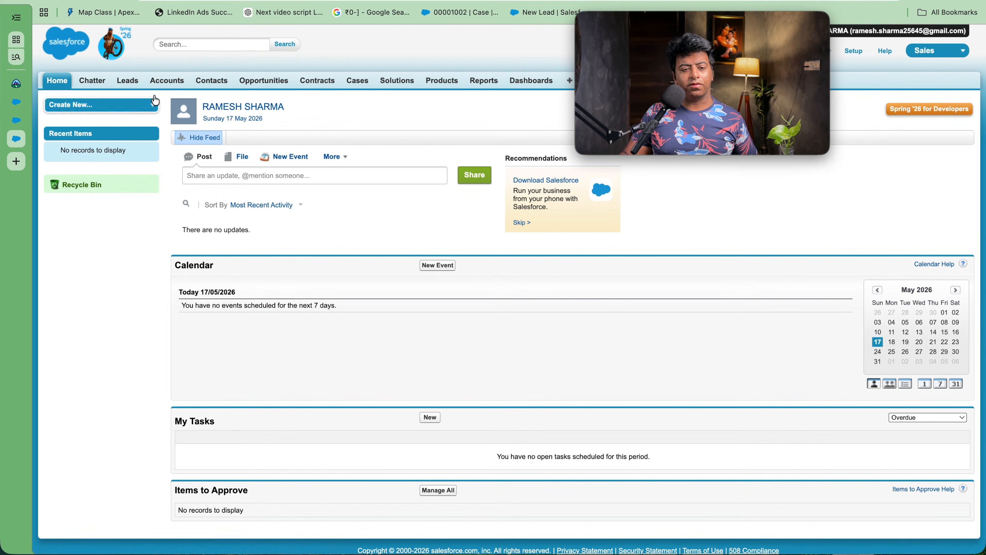
{"action": "left_click", "coordinate": [160, 83]}
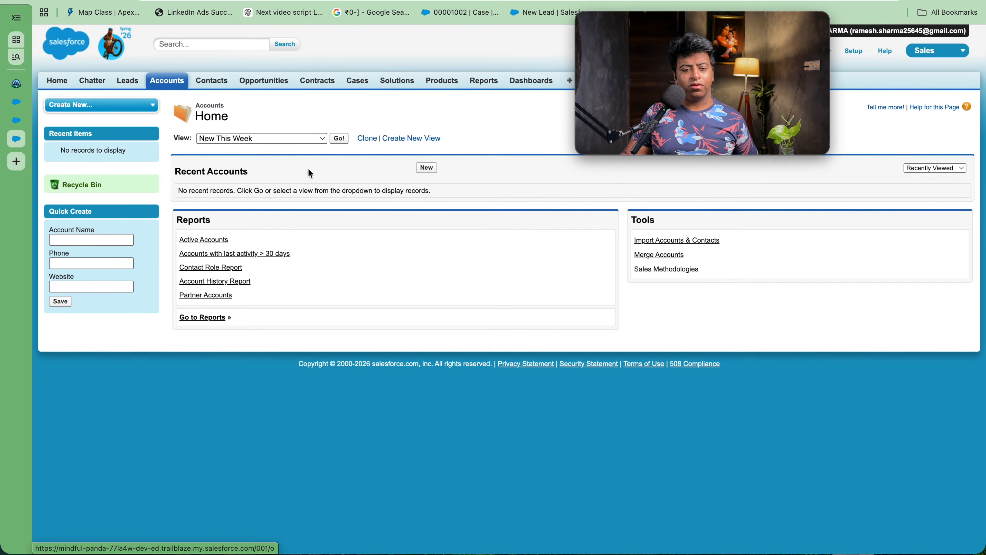
Step: Show the All Accounts view and open the Vinchester united corp account
{"action": "left_click", "coordinate": [322, 138]}
{"action": "left_click", "coordinate": [267, 100]}
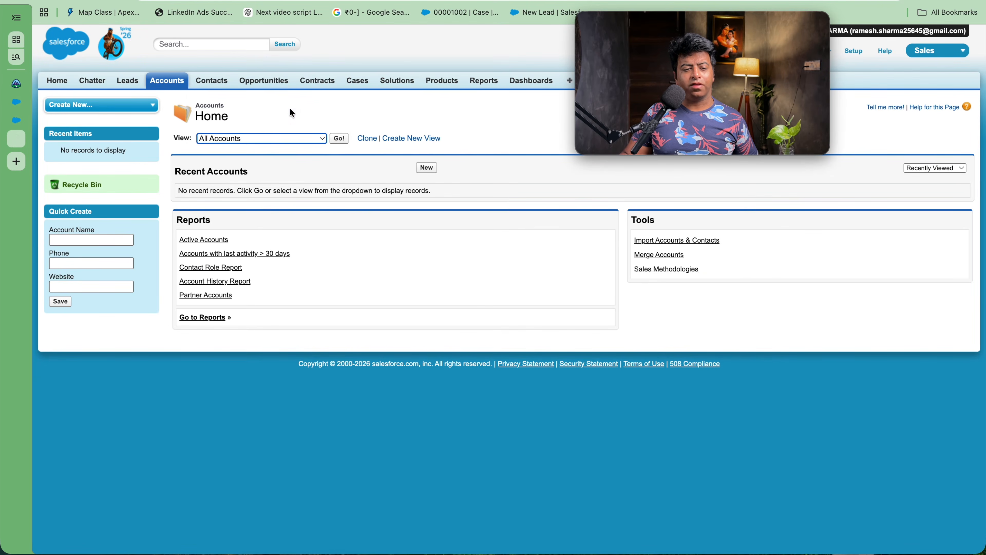
{"action": "left_click", "coordinate": [339, 138]}
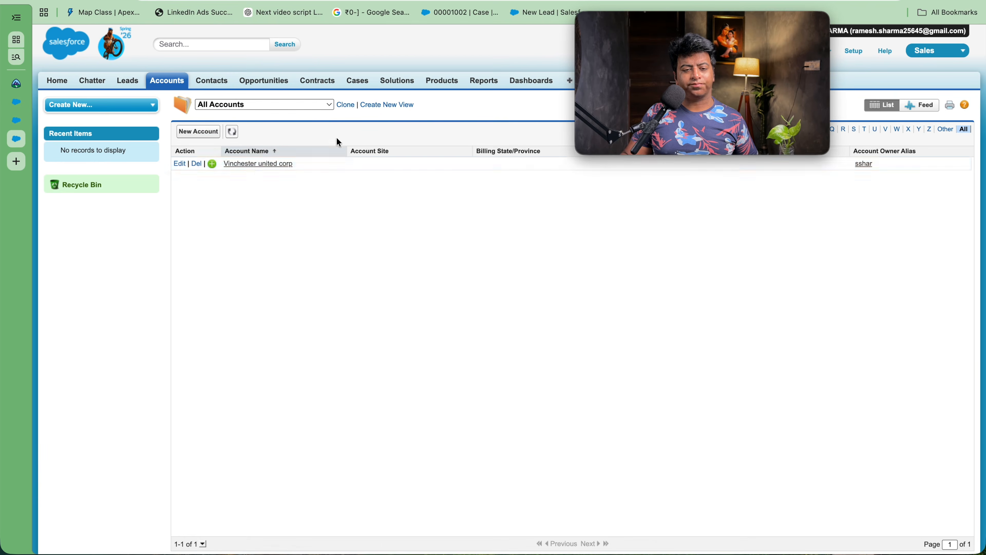
{"action": "left_click", "coordinate": [257, 167]}
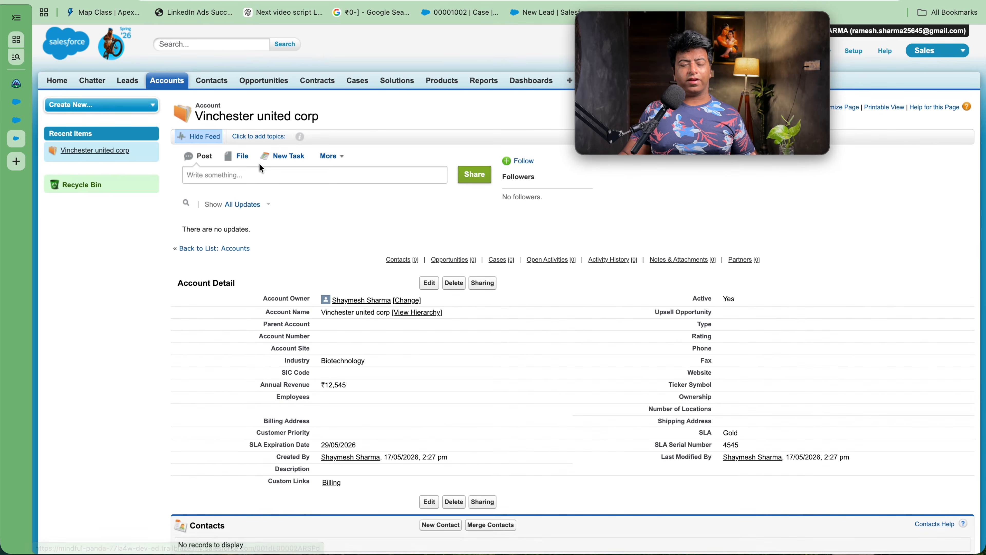
Step: Change the account's Type to Prospect and save it
{"action": "left_click", "coordinate": [429, 283]}
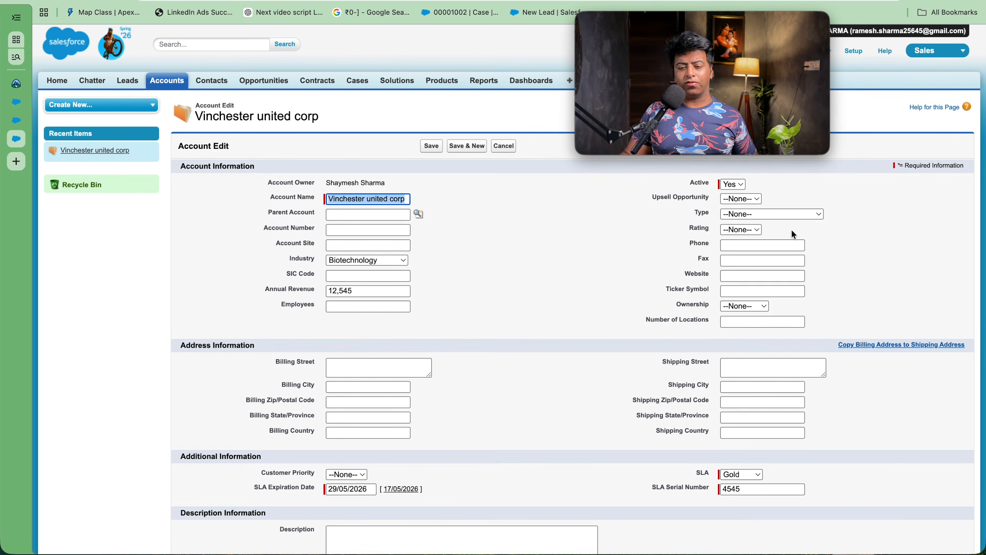
{"action": "left_click", "coordinate": [782, 214]}
{"action": "left_click", "coordinate": [761, 227]}
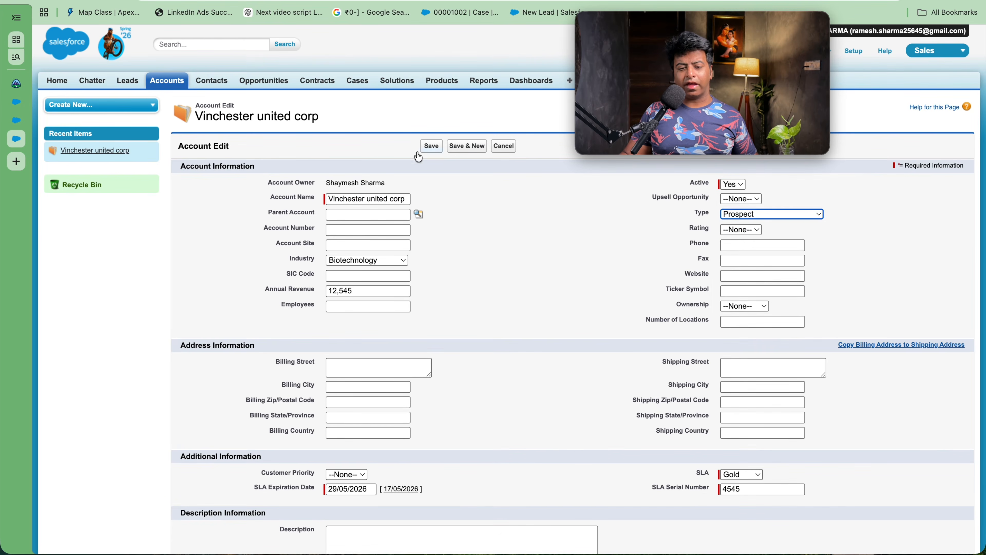
{"action": "left_click", "coordinate": [424, 146]}
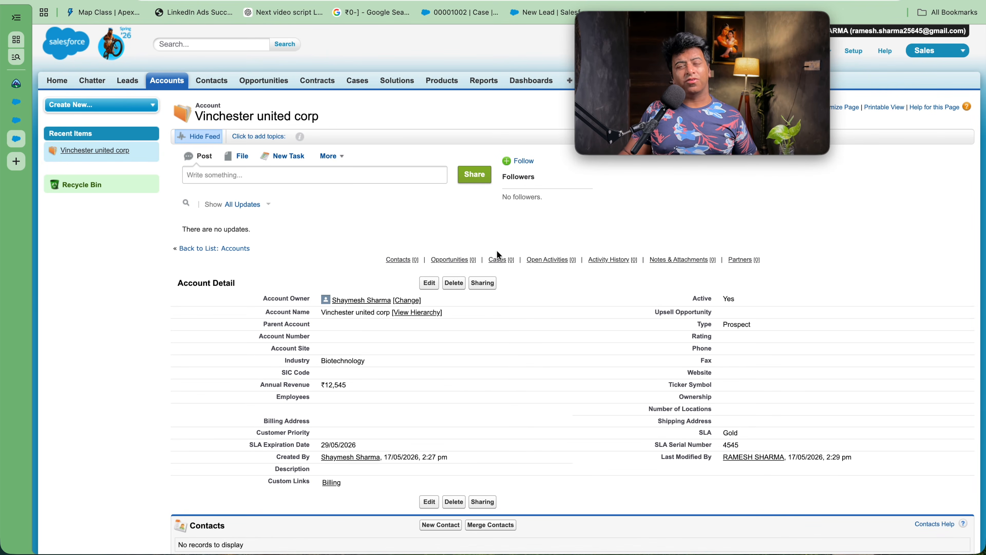
{"action": "left_click", "coordinate": [160, 88]}
Step: Start a new account named Apple corp with Active Yes, Silver SLA and serial 64565
{"action": "left_click", "coordinate": [423, 170]}
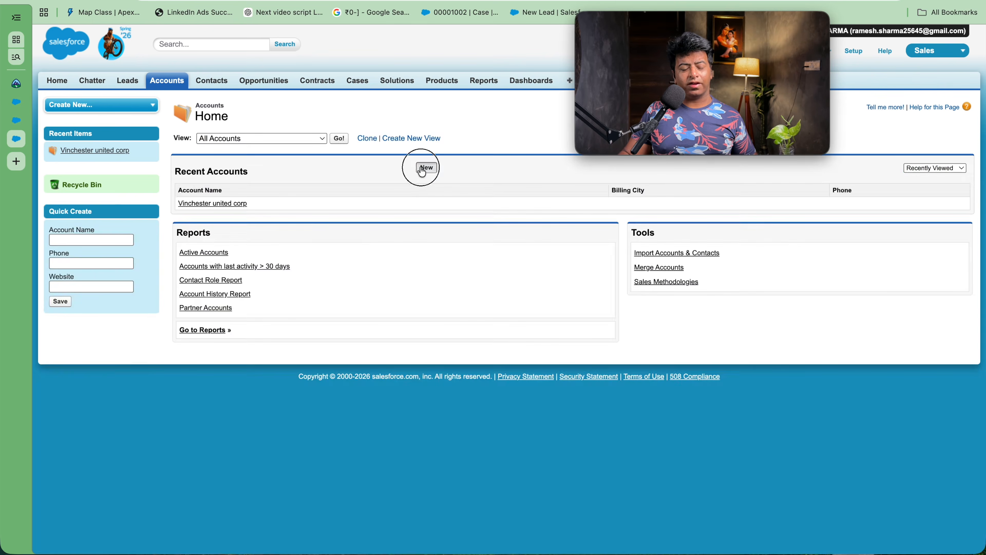
{"action": "left_click", "coordinate": [374, 196]}
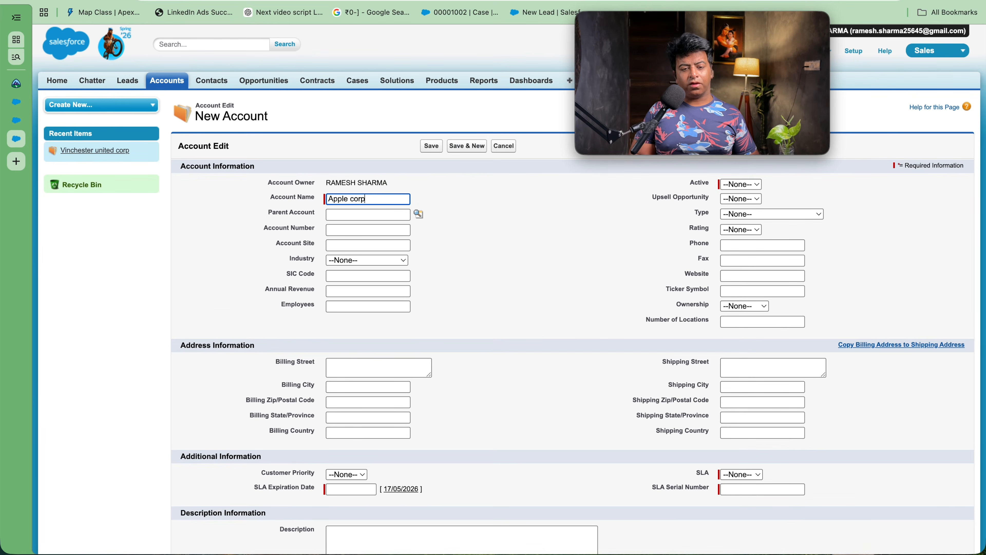
{"action": "left_click", "coordinate": [741, 184]}
{"action": "left_click", "coordinate": [738, 216]}
{"action": "scroll", "coordinate": [788, 457], "scroll_direction": "down", "scroll_amount": 5}
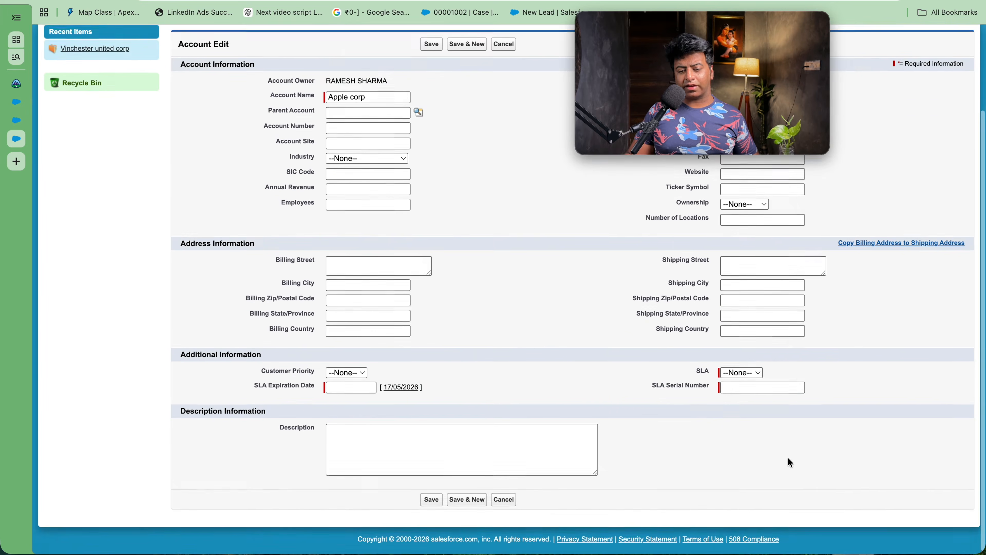
{"action": "left_click", "coordinate": [742, 370]}
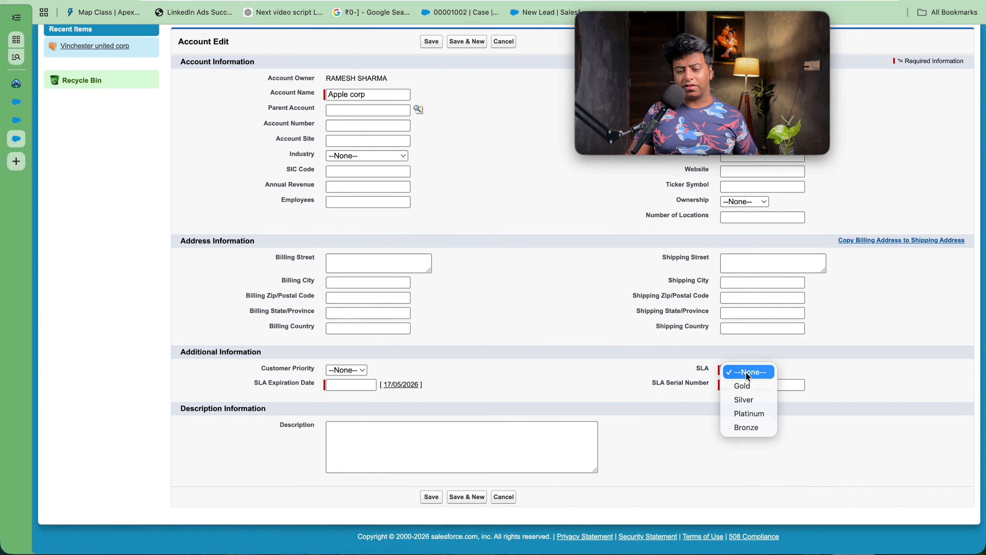
{"action": "left_click", "coordinate": [742, 396]}
{"action": "left_click", "coordinate": [747, 386]}
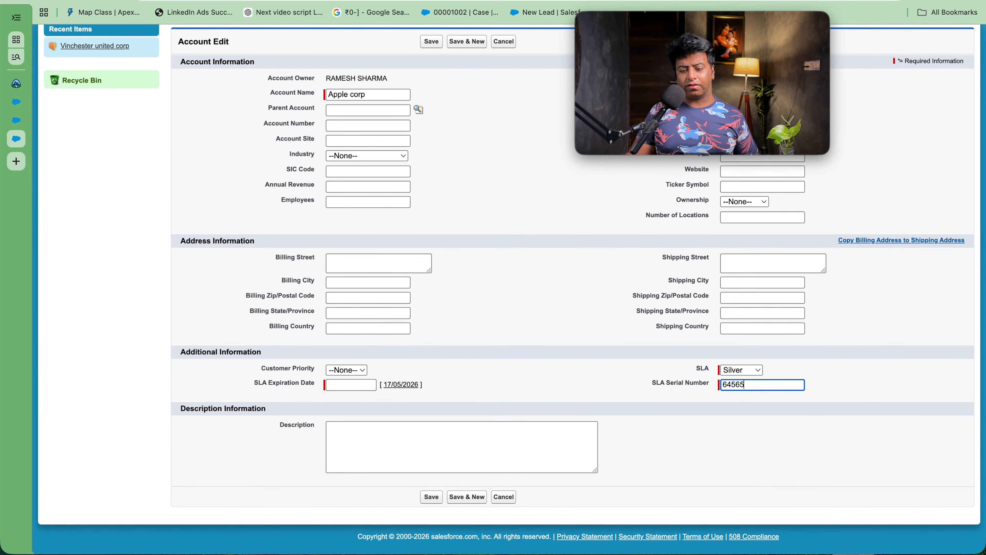
Step: Set SLA expiry 06/06/2026, industry Agriculture, annual revenue 4545454, and save the account
{"action": "left_click", "coordinate": [367, 385]}
{"action": "left_click", "coordinate": [402, 384]}
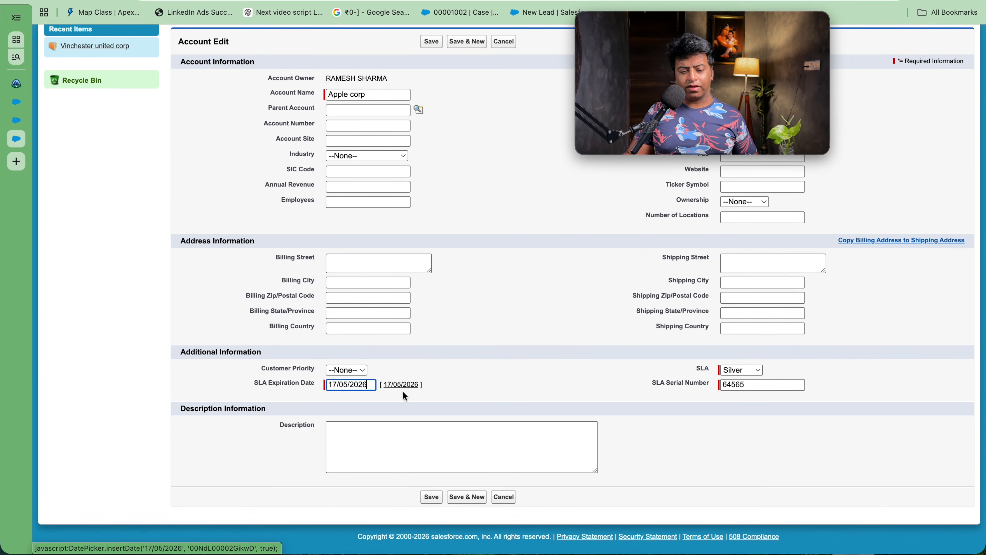
{"action": "left_click", "coordinate": [336, 383]}
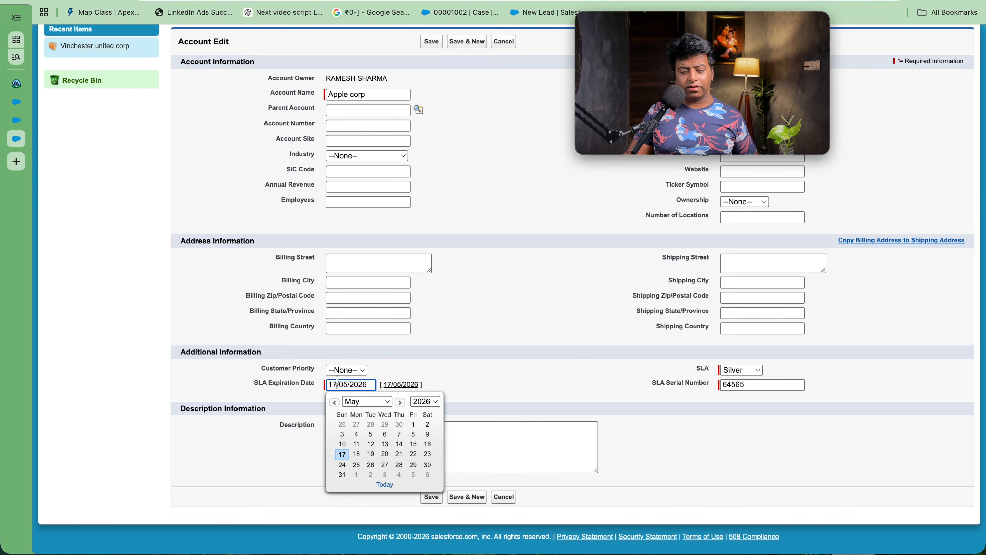
{"action": "left_click", "coordinate": [427, 474]}
{"action": "scroll", "coordinate": [426, 358], "scroll_direction": "up", "scroll_amount": 3}
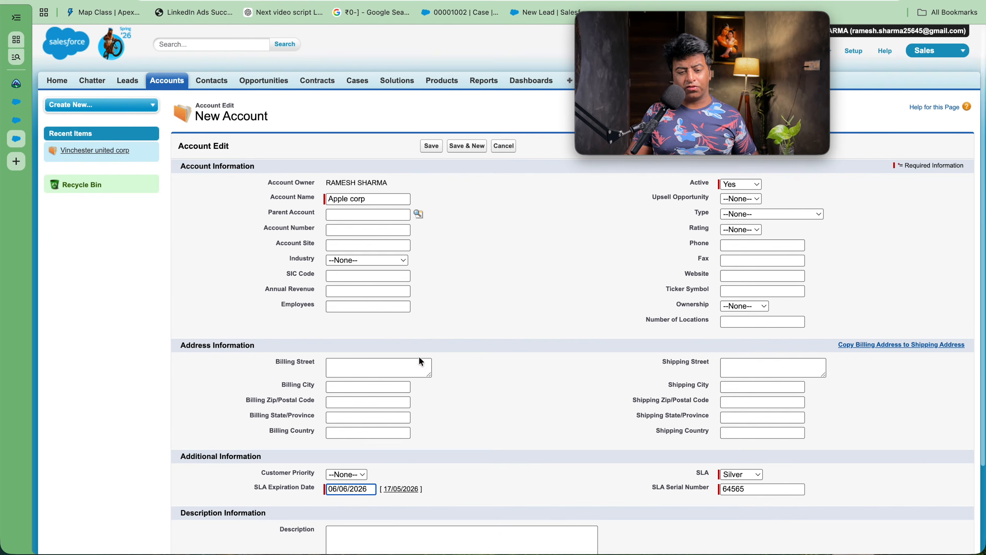
{"action": "left_click", "coordinate": [363, 260]}
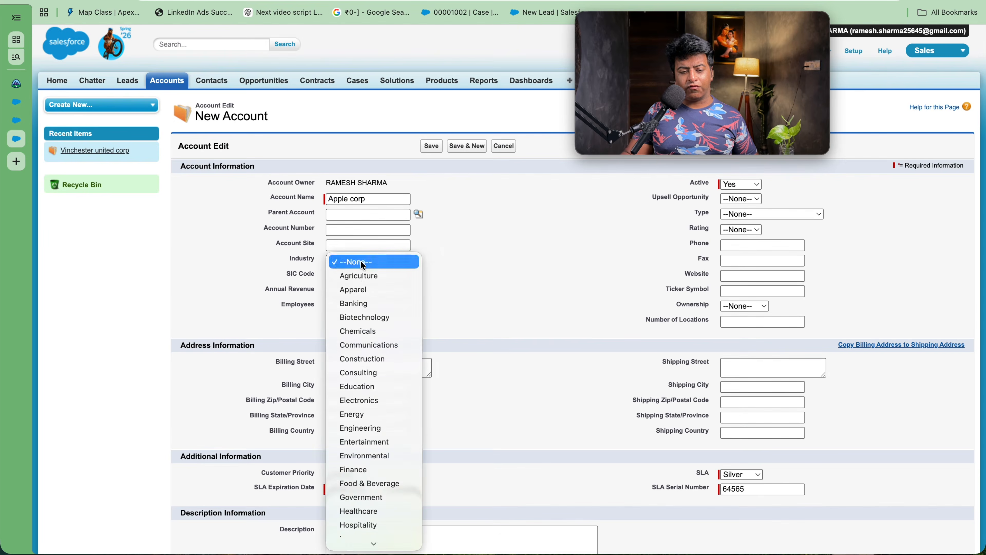
{"action": "left_click", "coordinate": [358, 276]}
{"action": "left_click", "coordinate": [362, 305]}
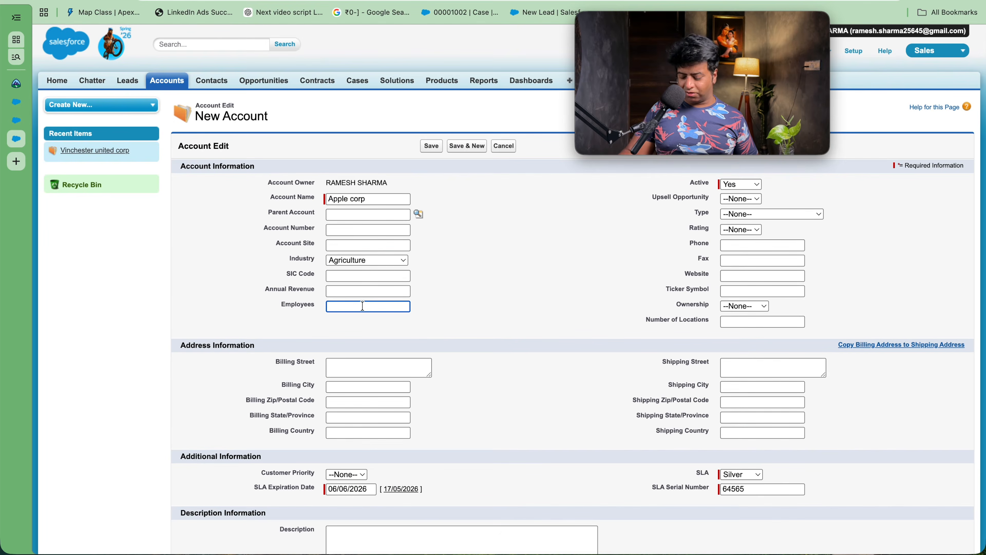
{"action": "left_click", "coordinate": [355, 292]}
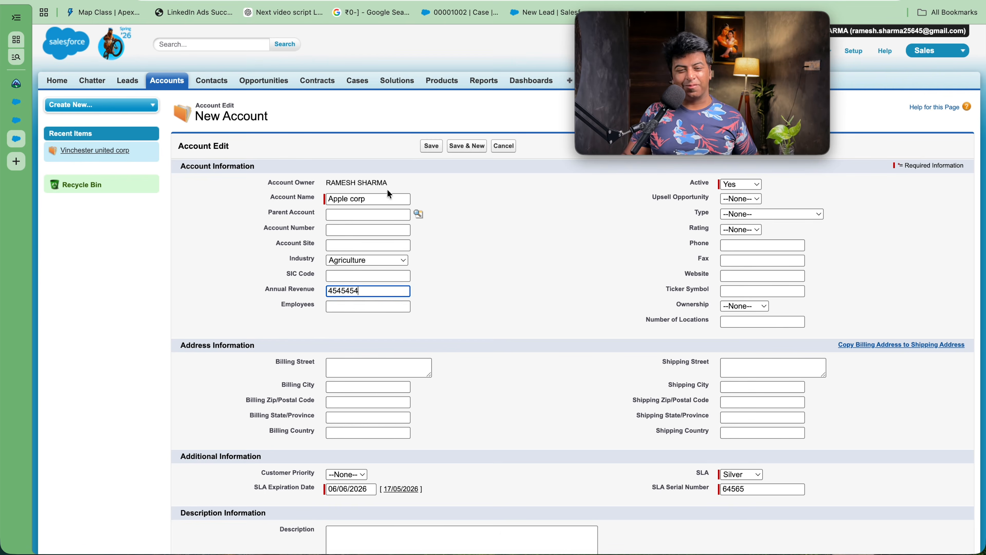
{"action": "left_click", "coordinate": [432, 145]}
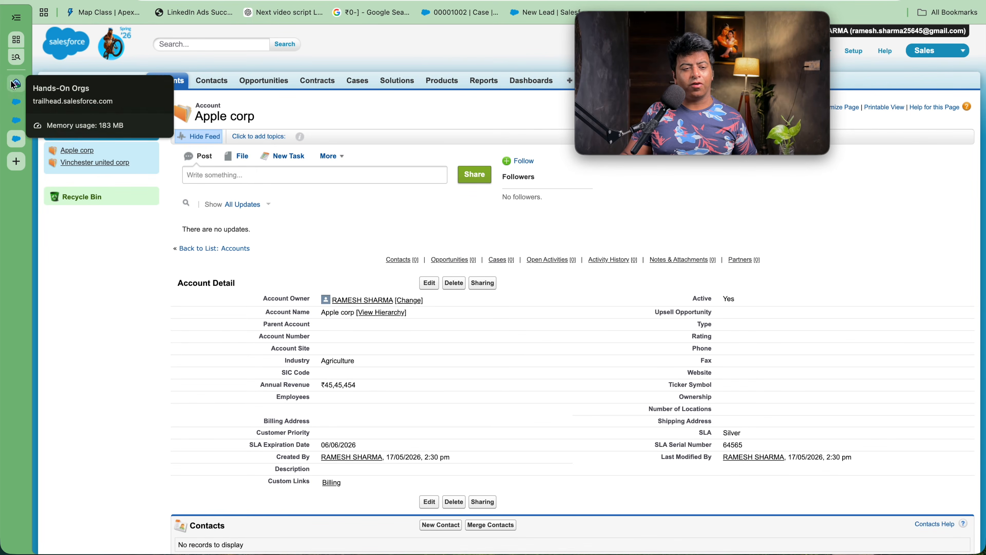
Step: Close the Welcome, Setup Users and Apple corp tabs in the browser sidebar
{"action": "left_click", "coordinate": [16, 103]}
{"action": "left_click", "coordinate": [15, 102]}
{"action": "left_click", "coordinate": [16, 102]}
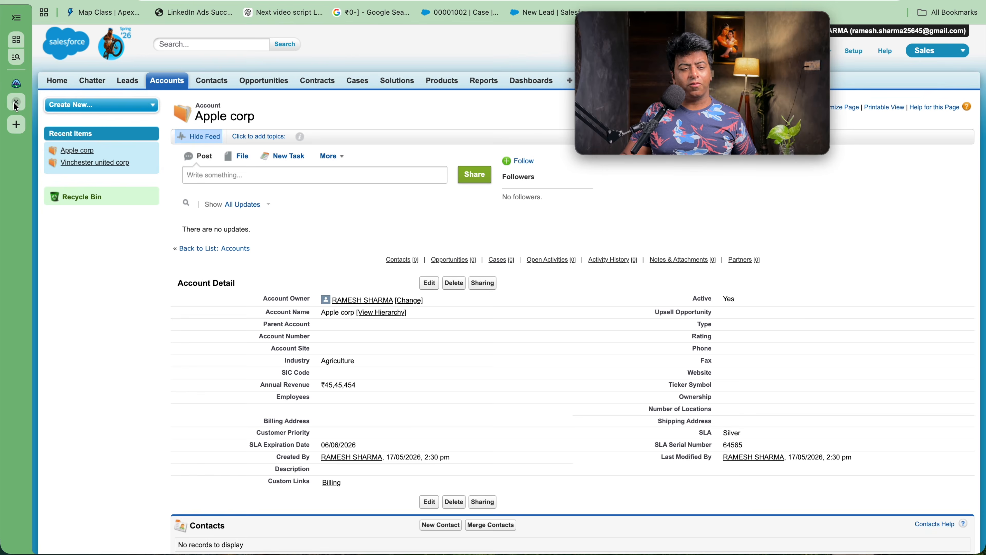
{"action": "left_click", "coordinate": [16, 102]}
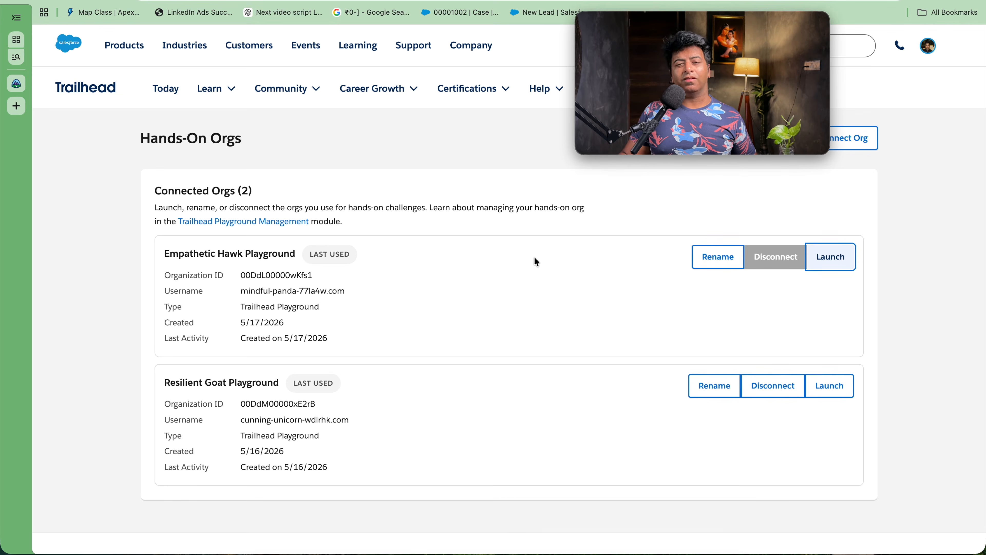
Step: Launch Empathetic Hawk Playground from Hands-On Orgs and open its Setup from the gear menu
{"action": "left_click", "coordinate": [837, 257]}
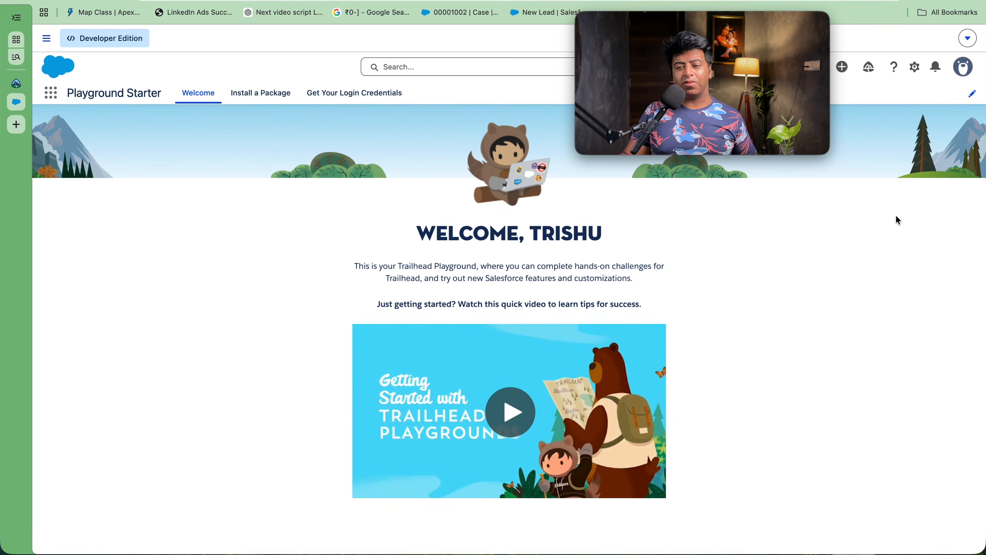
{"action": "left_click", "coordinate": [914, 68]}
{"action": "left_click", "coordinate": [882, 110]}
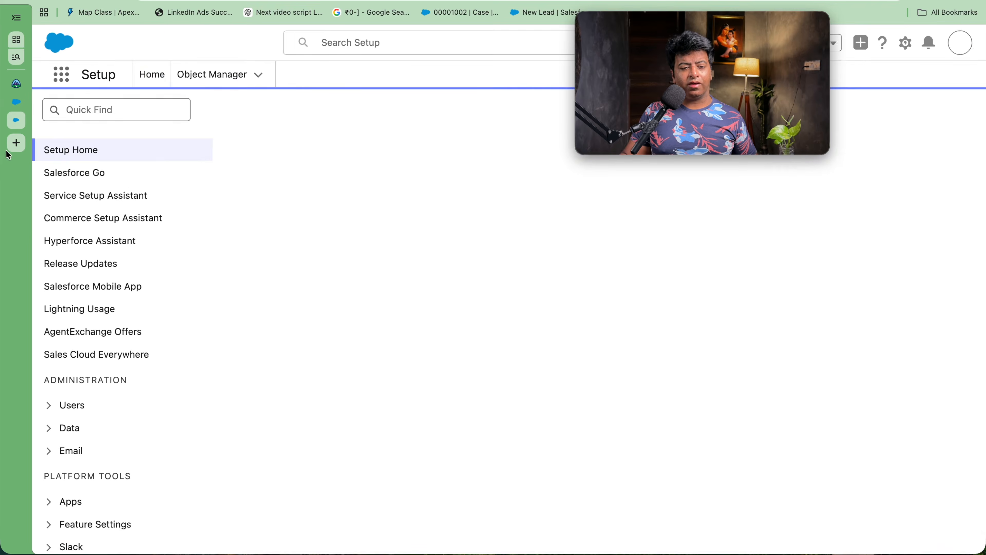
Step: Bring up the Users list via Quick Find 'user'
{"action": "left_click", "coordinate": [70, 143]}
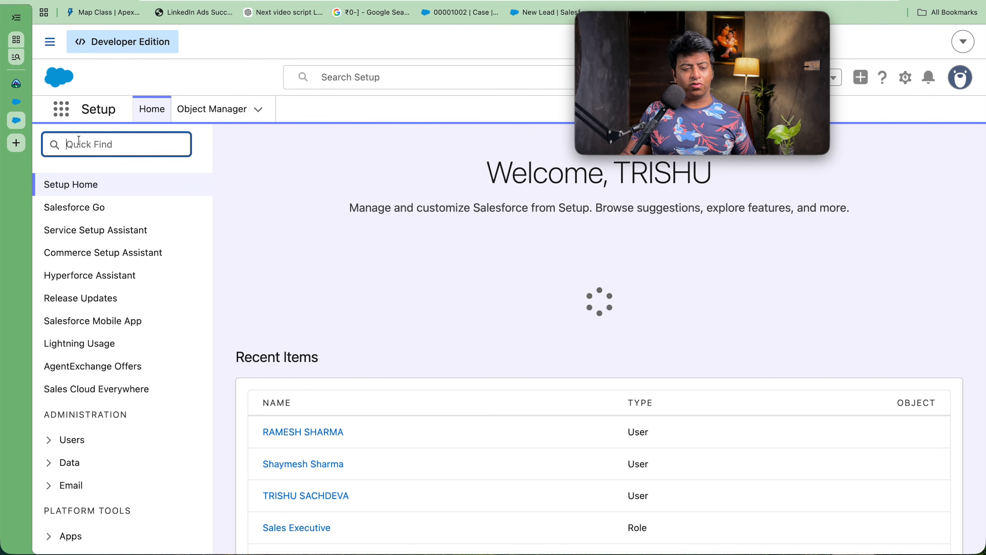
{"action": "type", "text": "user"}
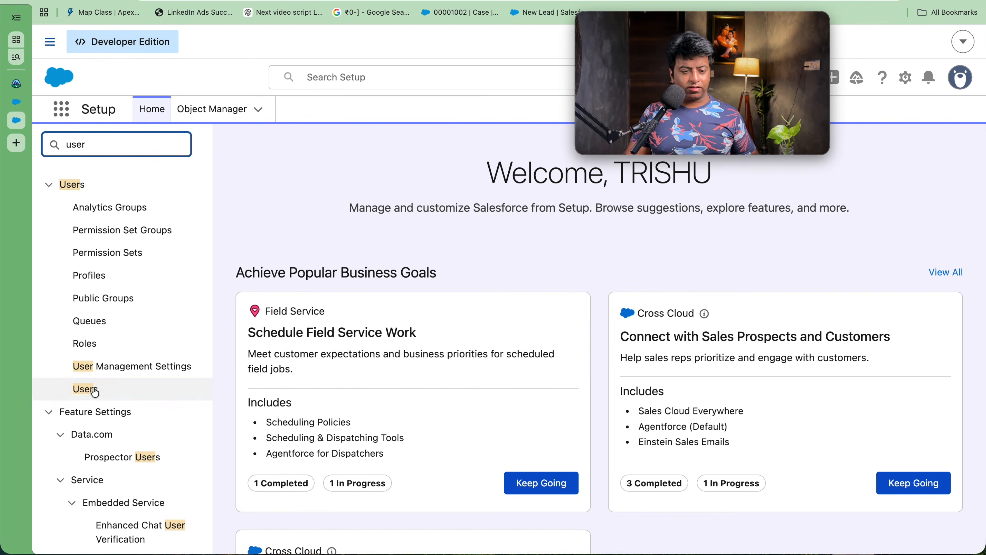
{"action": "left_click", "coordinate": [92, 394]}
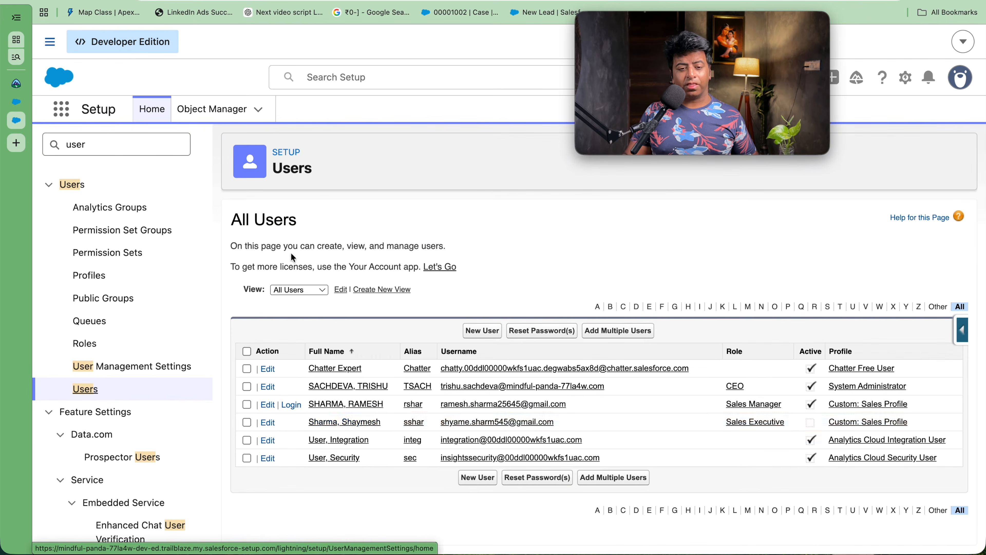
Step: Deactivate the Sales Manager user, then open the Sales Executive user's record
{"action": "left_click", "coordinate": [267, 406]}
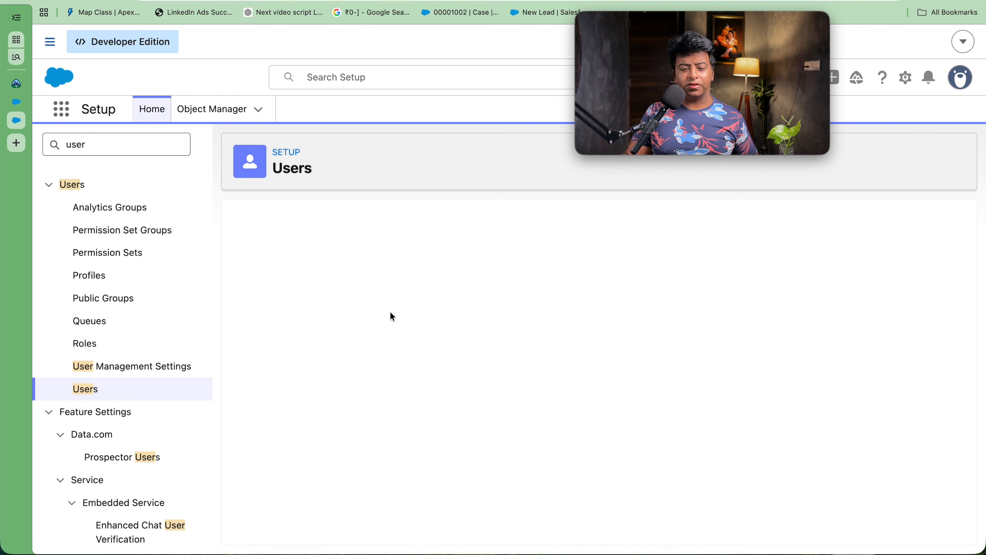
{"action": "left_click", "coordinate": [696, 383]}
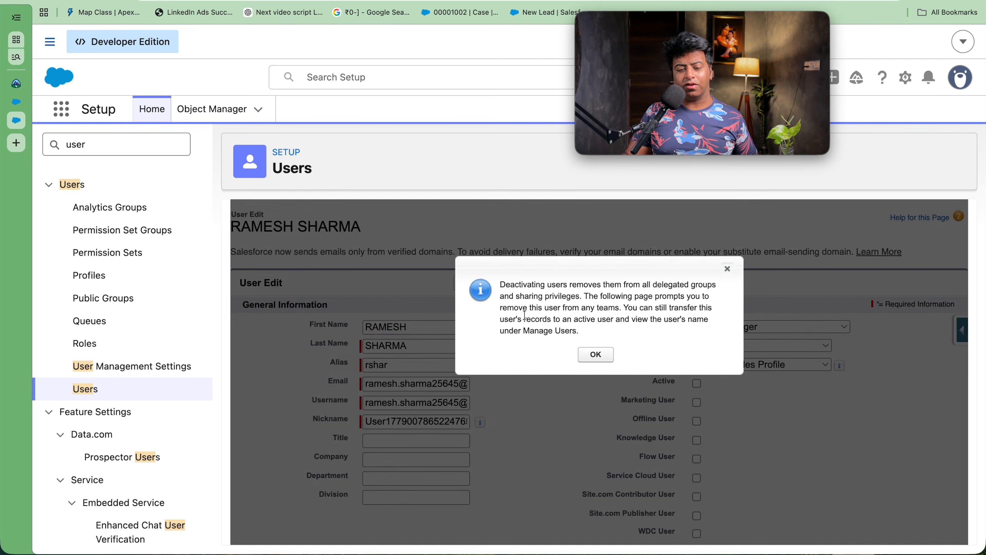
{"action": "left_click", "coordinate": [594, 352]}
{"action": "left_click", "coordinate": [500, 283]}
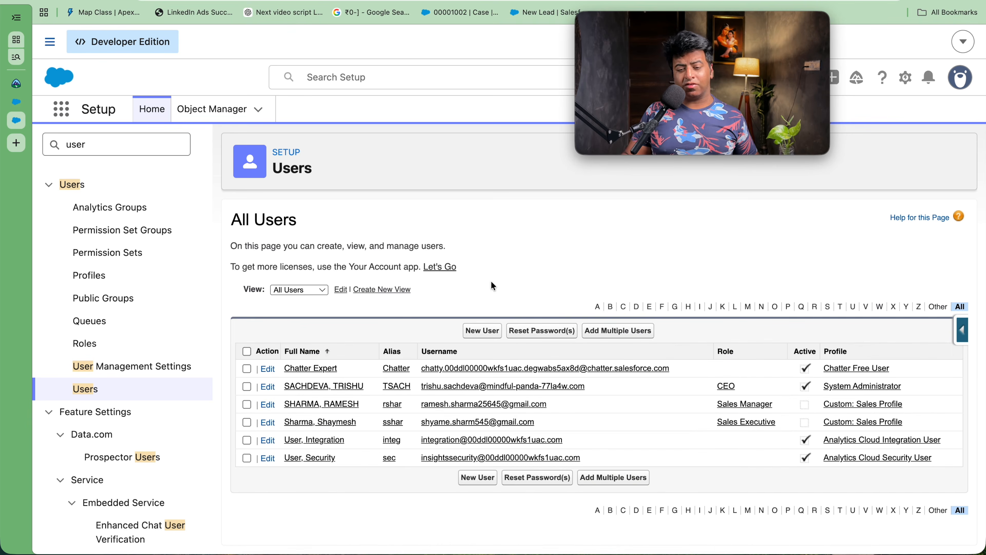
{"action": "left_click", "coordinate": [340, 426]}
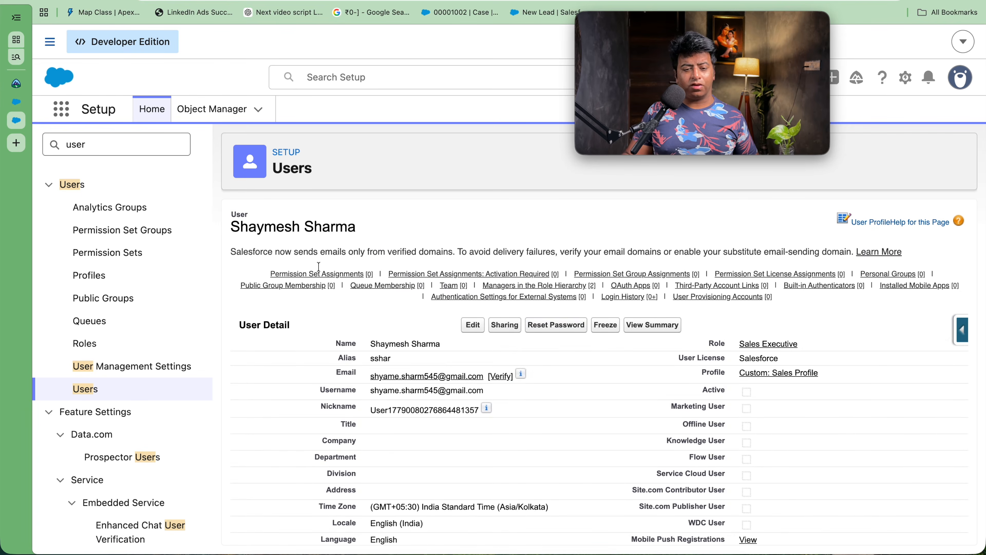
Step: Reactivate the Sales Executive user by checking Active and saving
{"action": "left_click", "coordinate": [480, 329]}
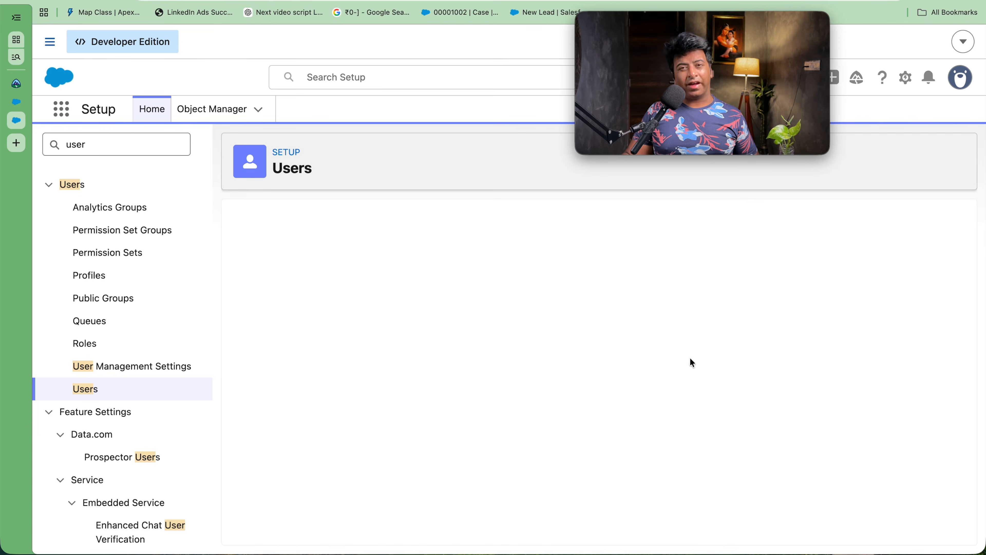
{"action": "left_click", "coordinate": [697, 384]}
{"action": "left_click", "coordinate": [498, 282]}
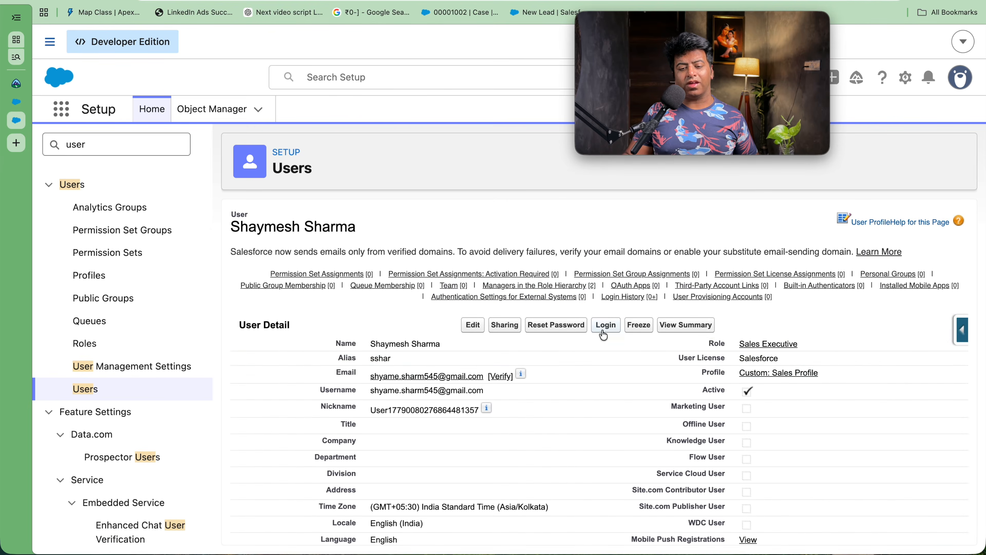
Step: Log in as Sales Executive, list New This Week accounts, then close that session
{"action": "left_click", "coordinate": [604, 326]}
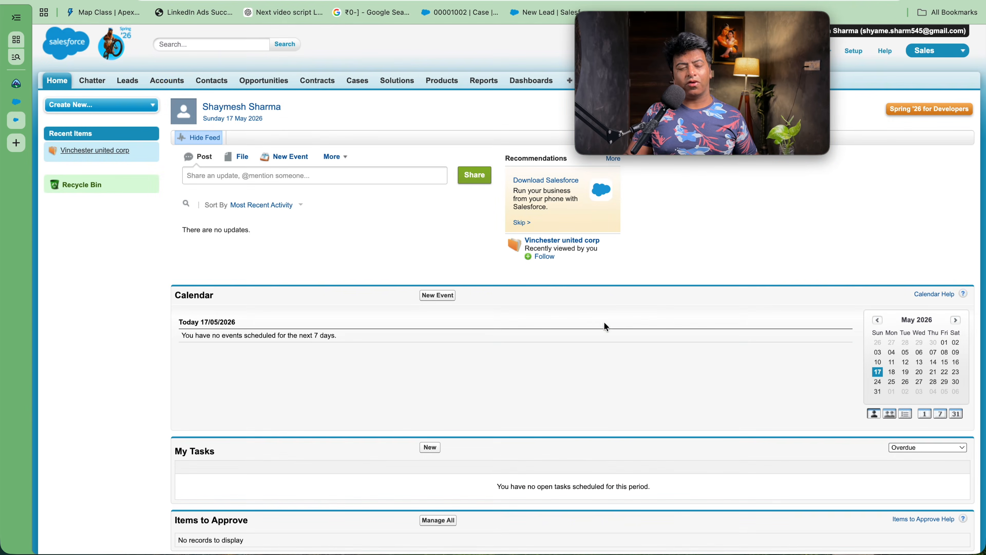
{"action": "left_click", "coordinate": [174, 88]}
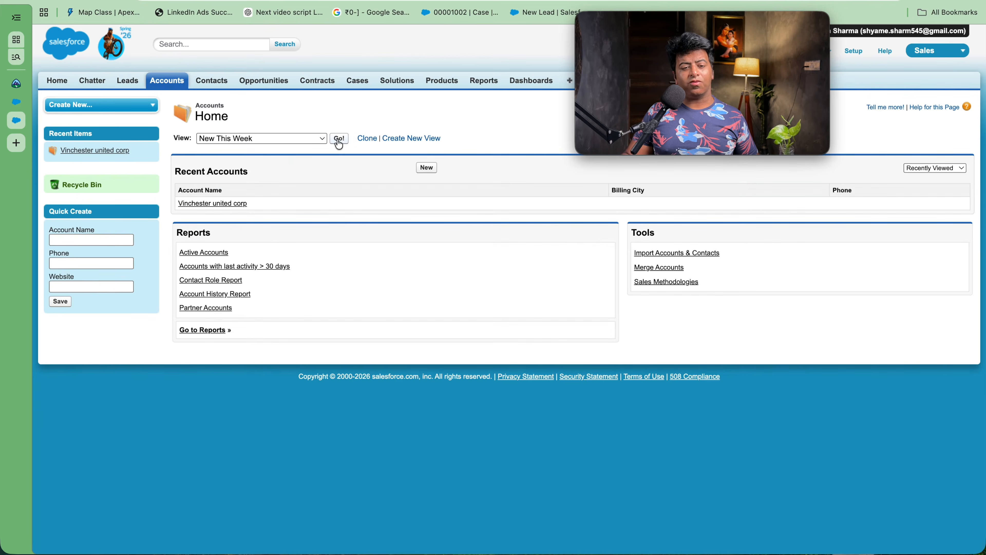
{"action": "left_click", "coordinate": [338, 140]}
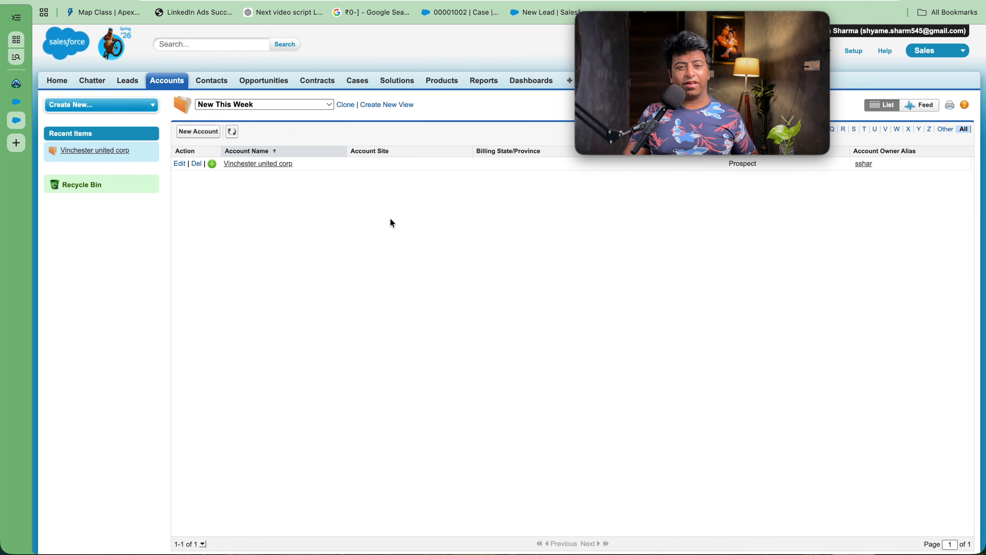
{"action": "left_click", "coordinate": [17, 121]}
Step: Close the remaining Salesforce tab, relaunch Empathetic Hawk Playground, and open the App Launcher
{"action": "left_click", "coordinate": [17, 102]}
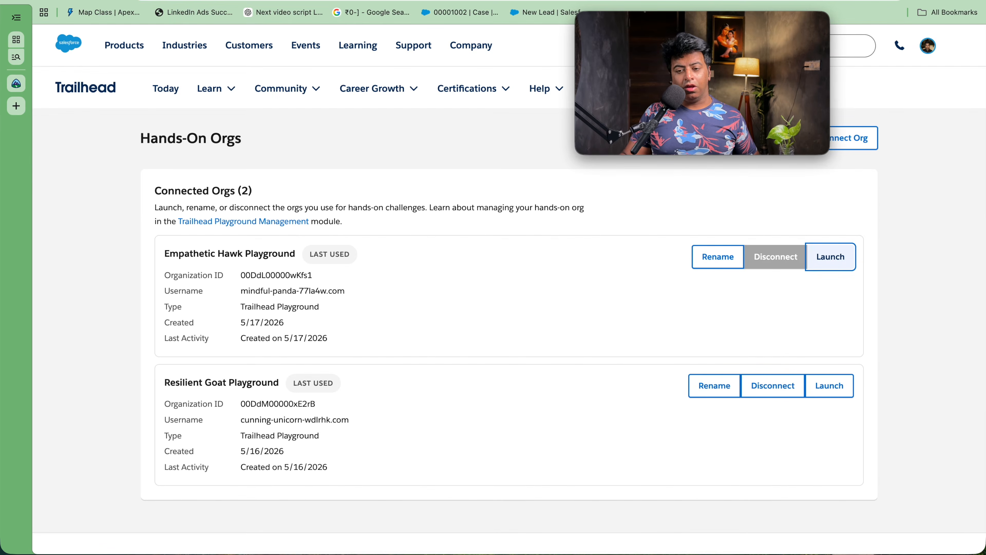
{"action": "left_click", "coordinate": [828, 257]}
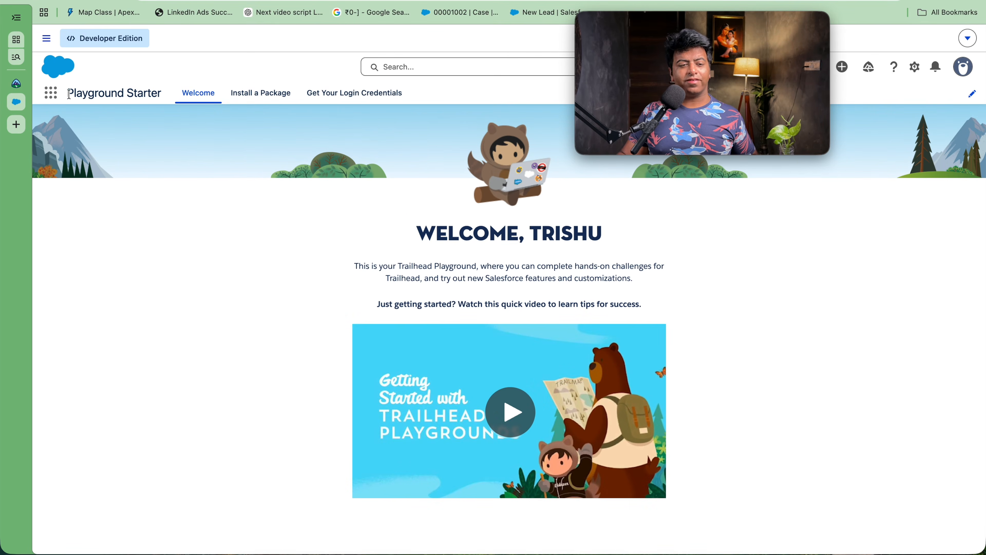
{"action": "left_click", "coordinate": [51, 92]}
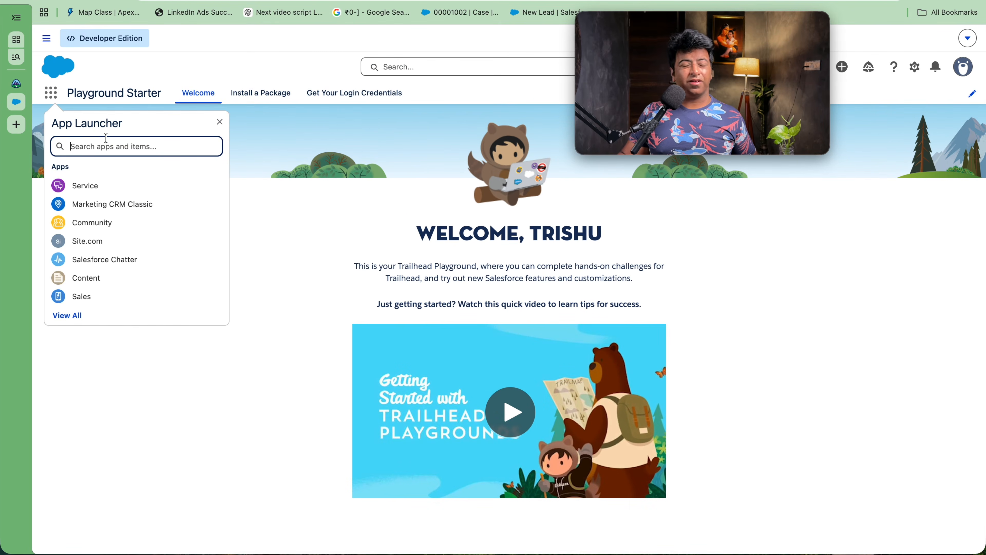
Step: In the Service app, show the All Accounts list view (15 accounts with owners) and dismiss the Guidance Center
{"action": "left_click", "coordinate": [94, 187]}
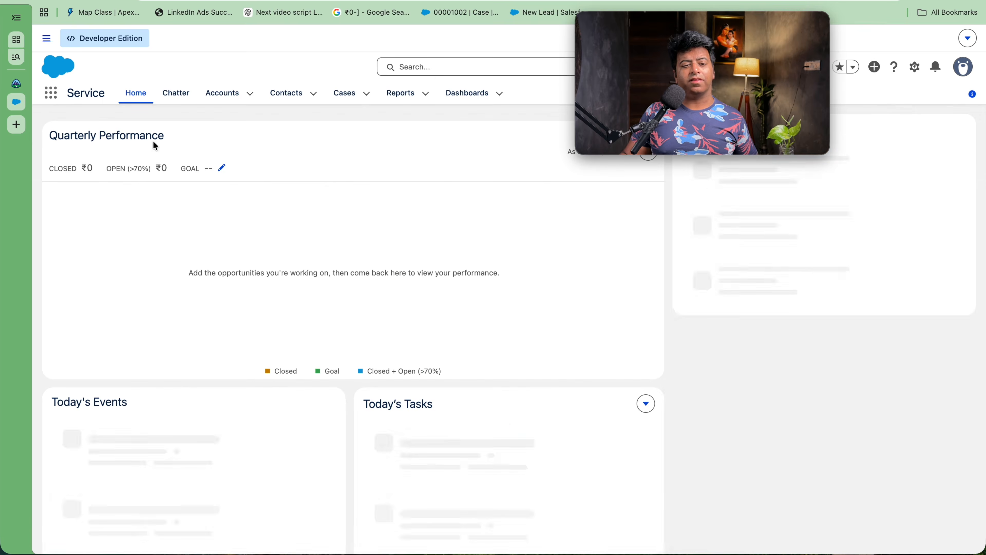
{"action": "left_click", "coordinate": [222, 93]}
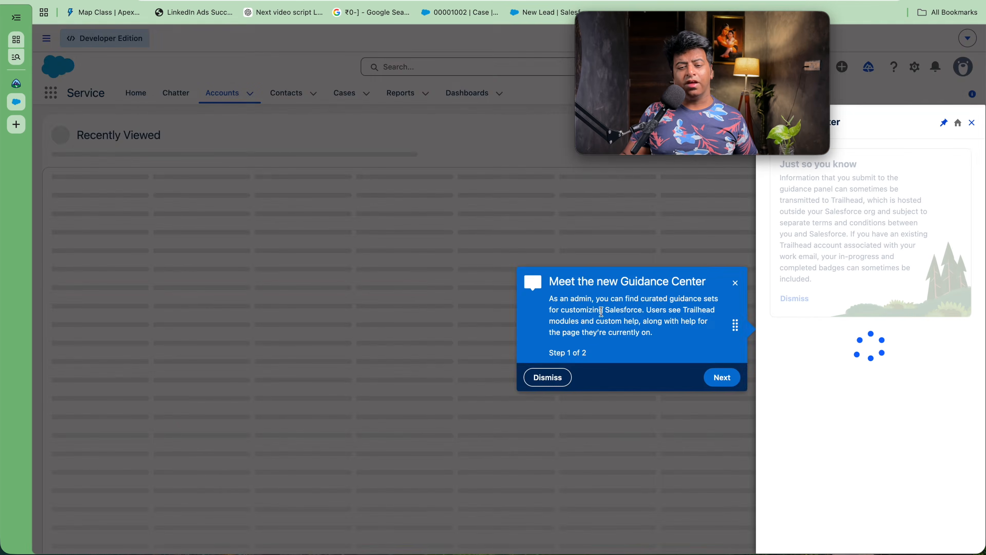
{"action": "left_click", "coordinate": [559, 383]}
{"action": "left_click", "coordinate": [166, 146]}
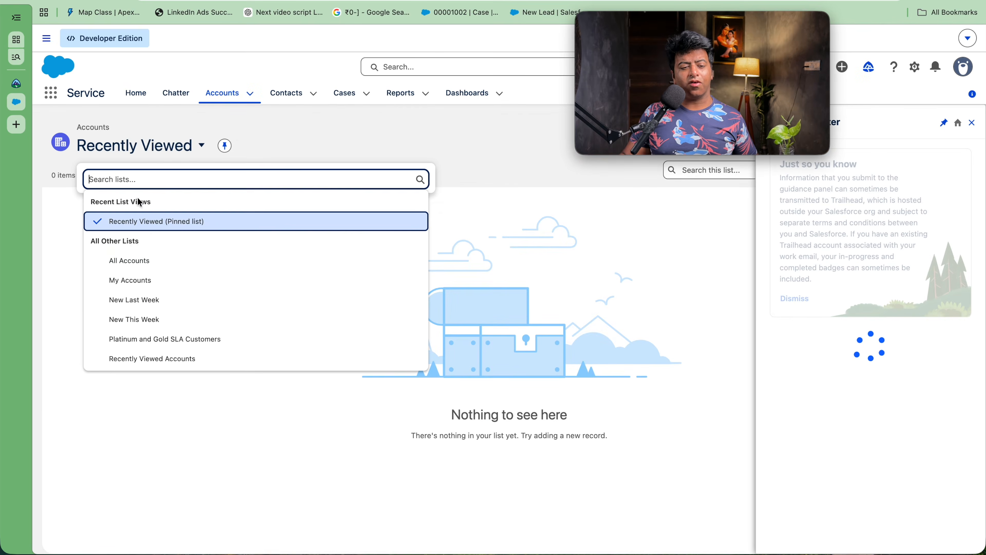
{"action": "left_click", "coordinate": [131, 260]}
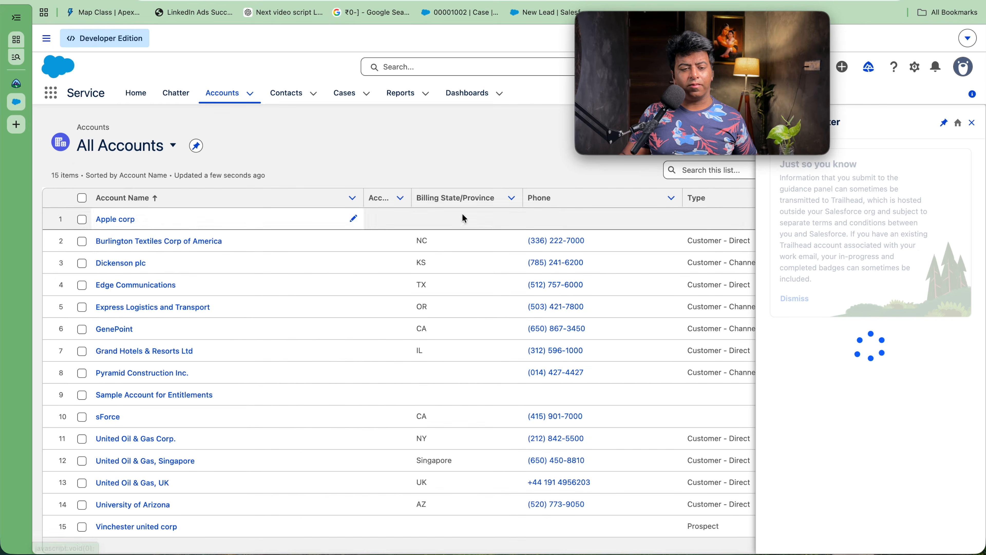
{"action": "left_click", "coordinate": [972, 123]}
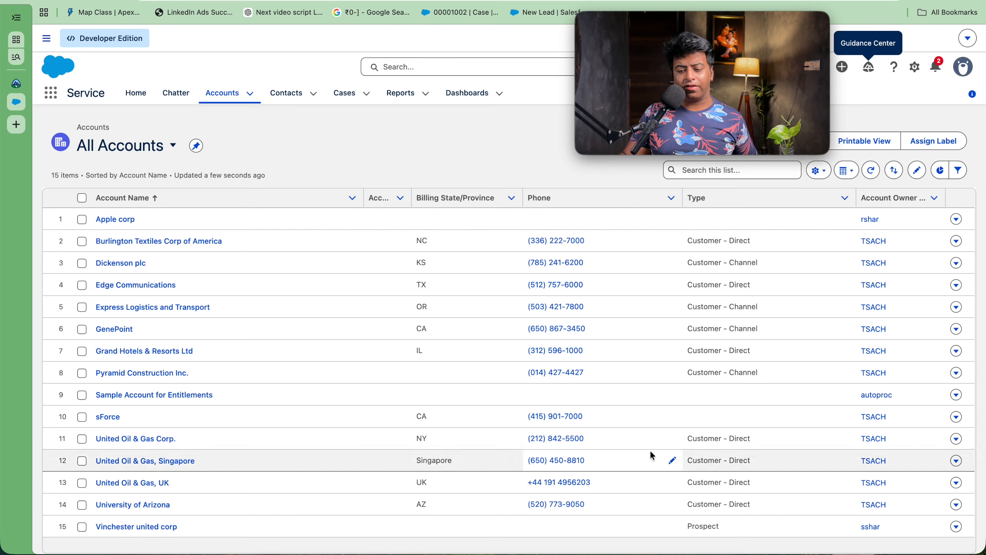
Step: Change Vinchester united corp's Rating to Hot and save, then highlight New Opportunity in its actions menu
{"action": "left_click", "coordinate": [159, 528]}
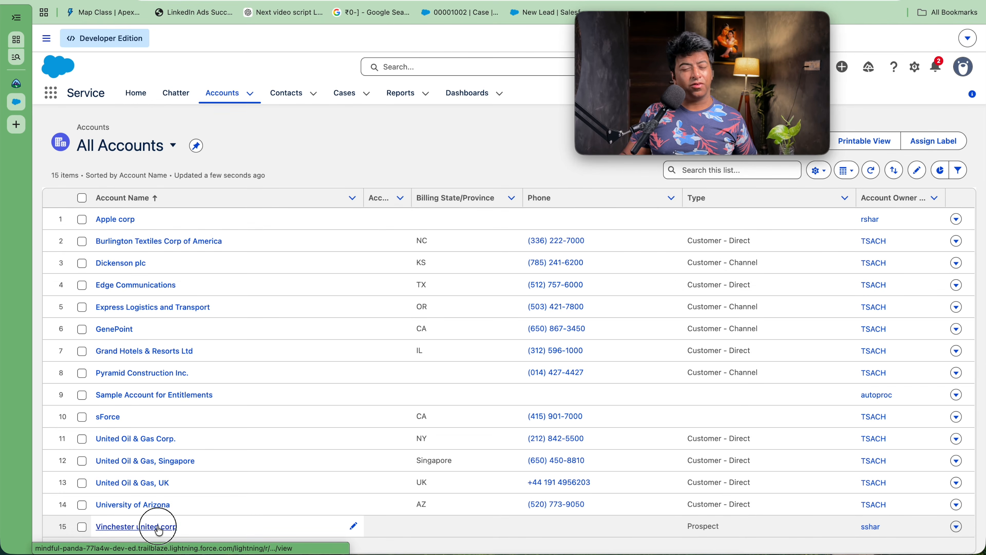
{"action": "left_click", "coordinate": [131, 226]}
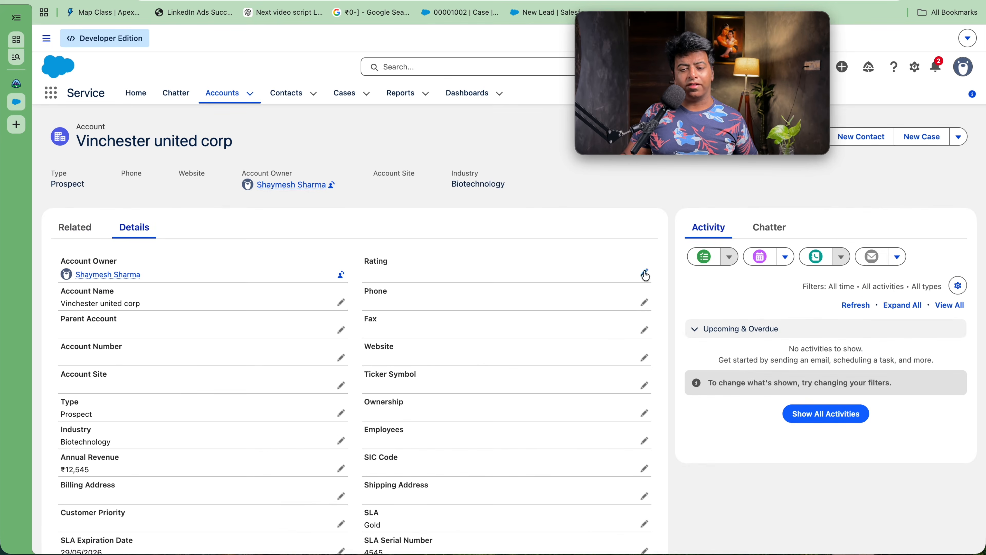
{"action": "left_click", "coordinate": [645, 273]}
{"action": "left_click", "coordinate": [574, 307]}
{"action": "left_click", "coordinate": [508, 342]}
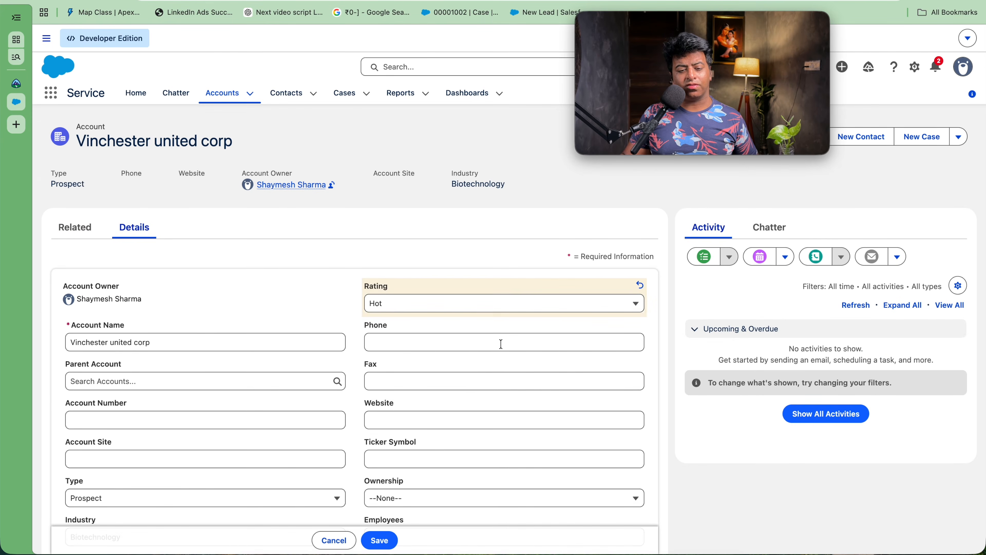
{"action": "left_click", "coordinate": [384, 539]}
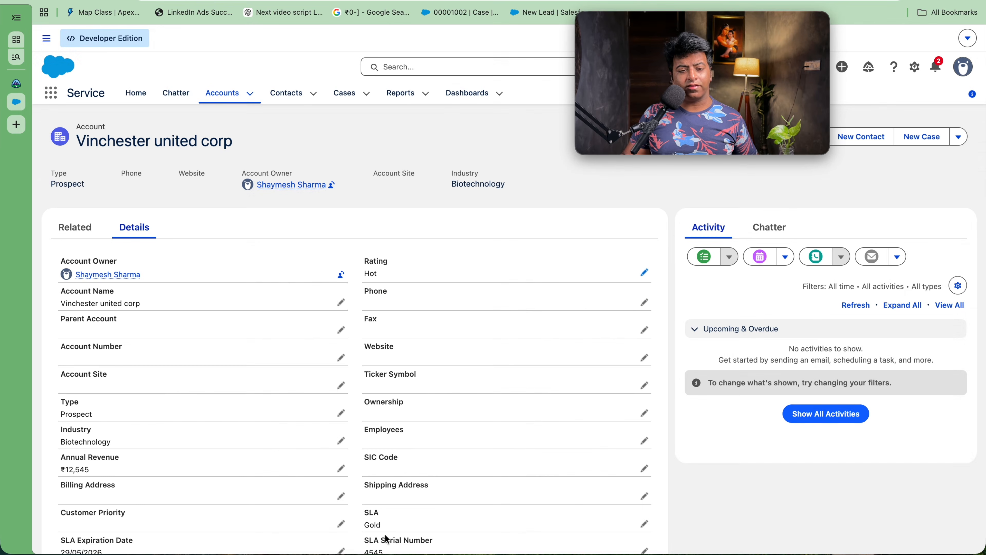
{"action": "left_click", "coordinate": [957, 137]}
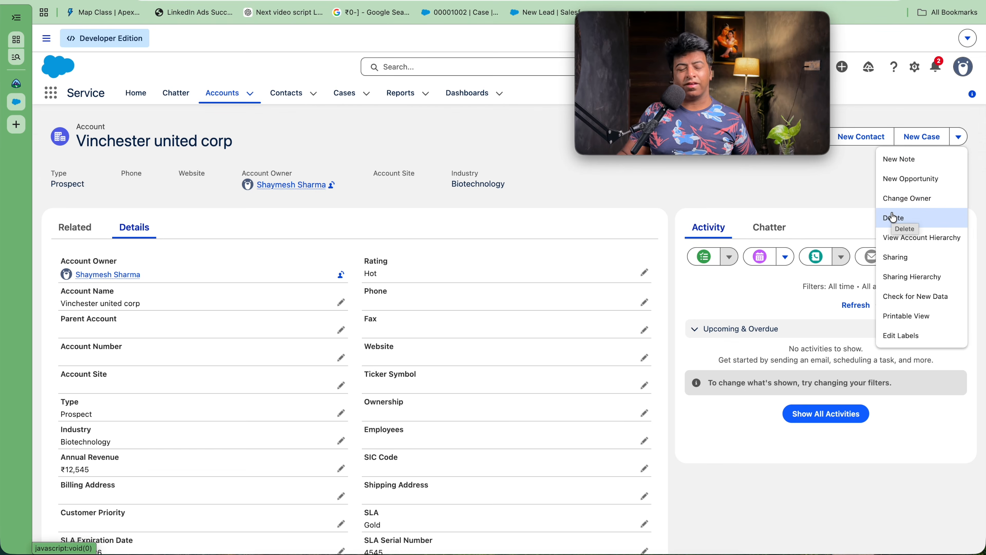
{"action": "key", "text": "Up"}
{"action": "key", "text": "Up"}
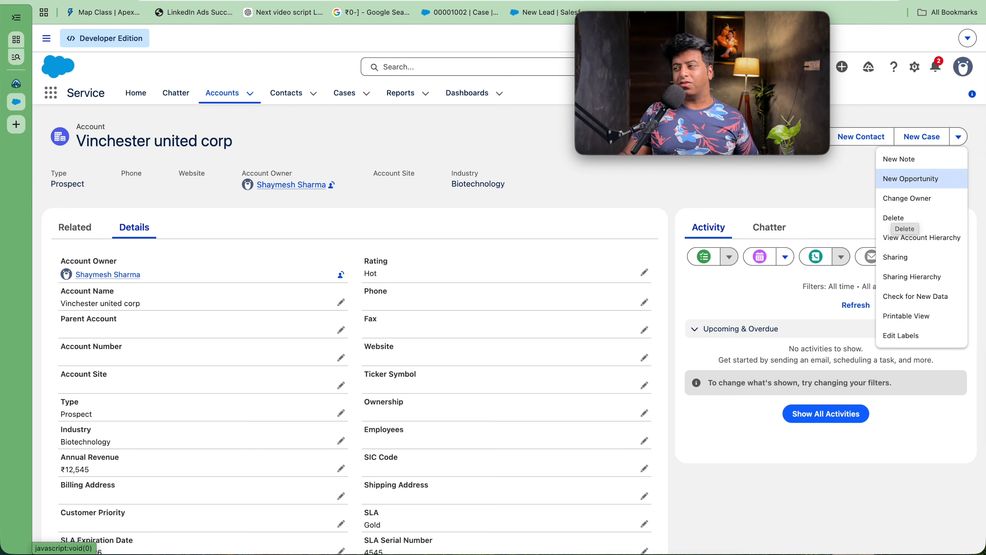